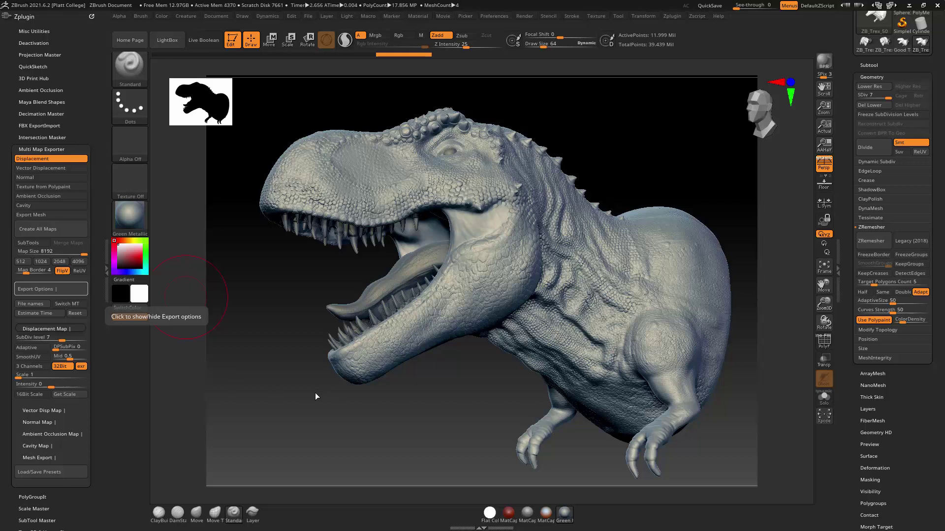
Inspect the T-rex's low-poly polygroups and wireframe, then restore its higher subdivision level
{"action": "mouse_move", "coordinate": [422, 415]}
{"action": "left_mouse_down"}
{"action": "mouse_move", "coordinate": [443, 408]}
{"action": "mouse_move", "coordinate": [416, 398]}
{"action": "left_mouse_up"}
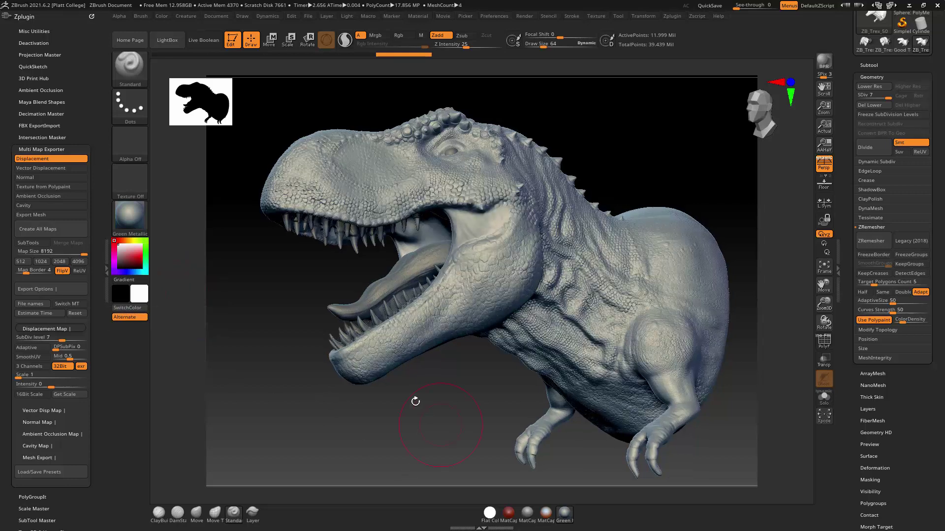
{"action": "left_click_drag", "start_coordinate": [474, 419], "coordinate": [507, 358]}
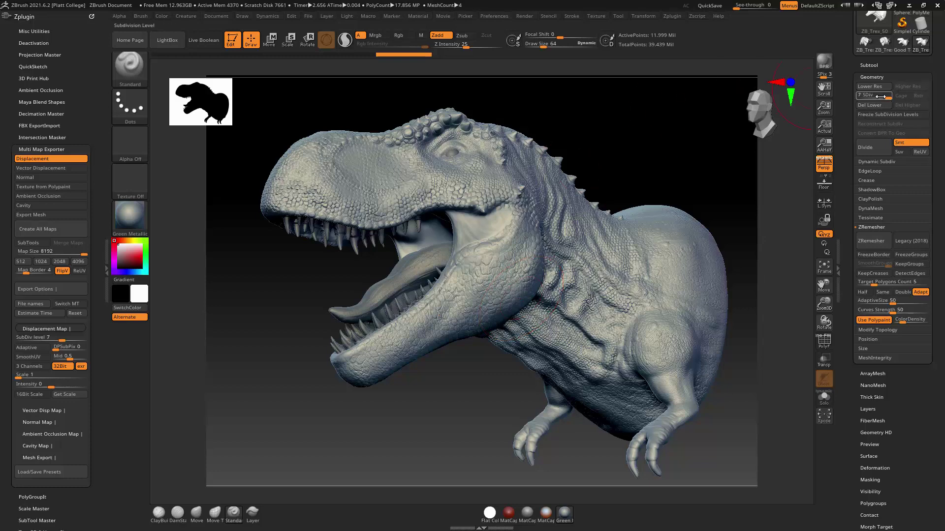
{"action": "left_click_drag", "start_coordinate": [866, 95], "coordinate": [858, 95]}
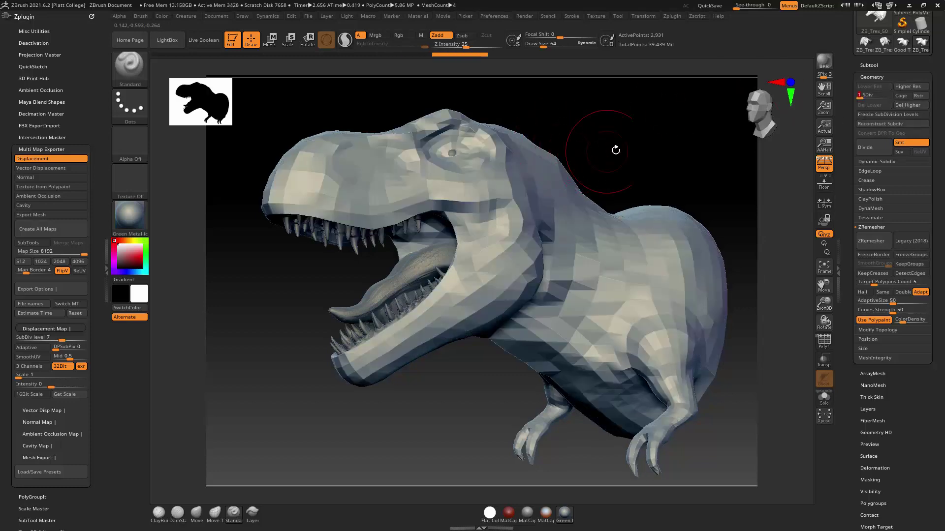
{"action": "left_click", "coordinate": [824, 340]}
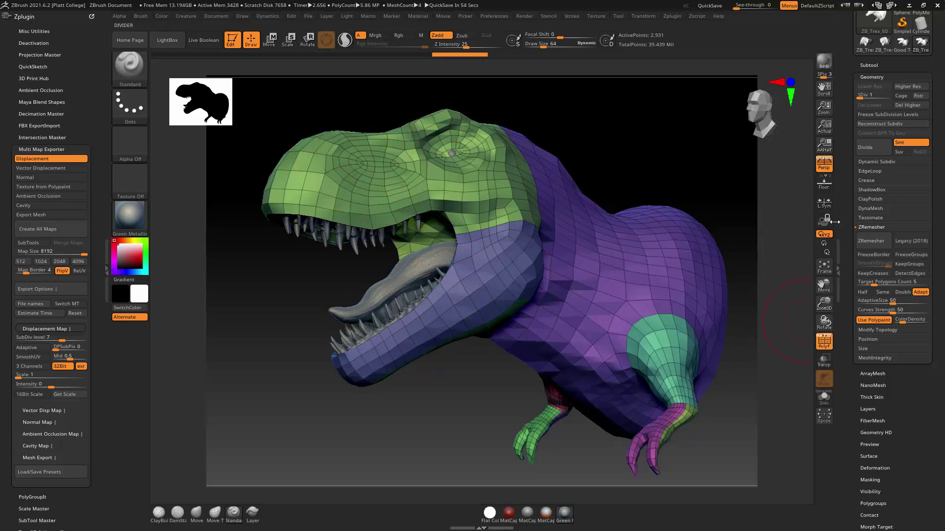
{"action": "left_click_drag", "start_coordinate": [861, 96], "coordinate": [766, 65]}
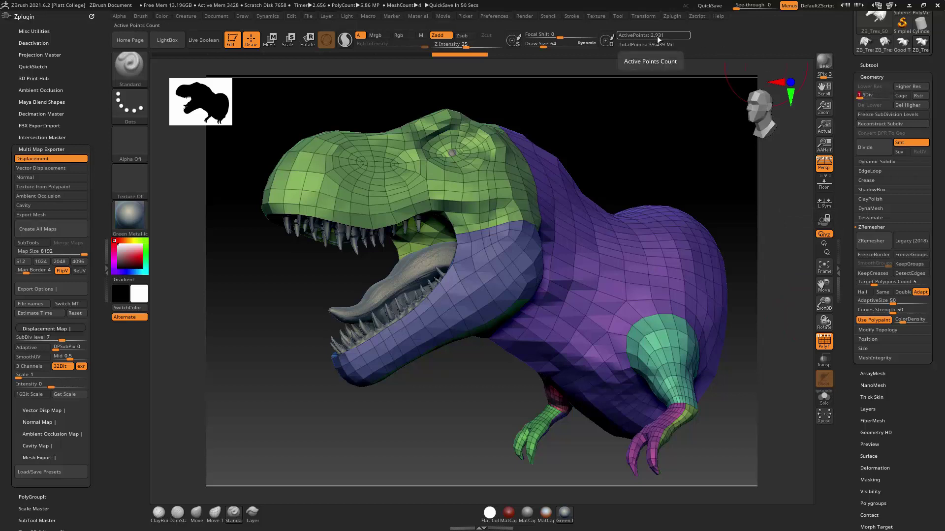
{"action": "left_click_drag", "start_coordinate": [861, 95], "coordinate": [887, 94]}
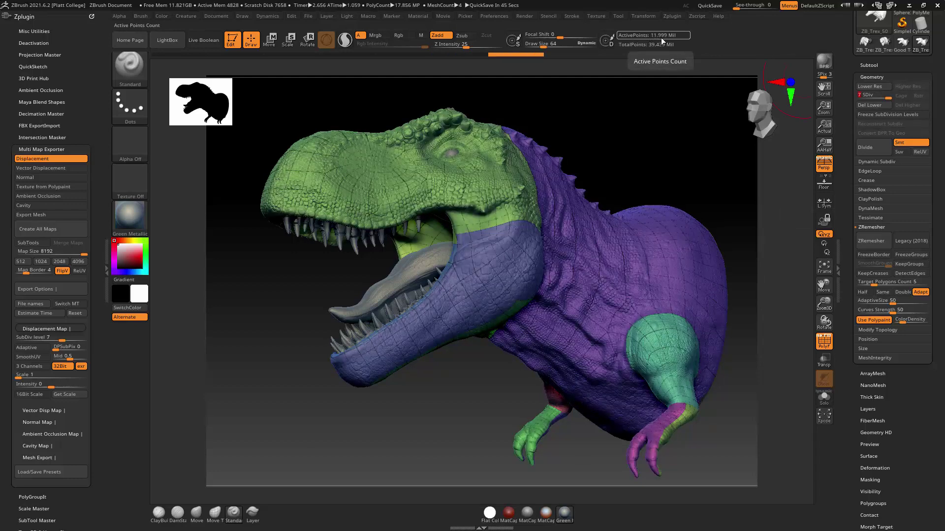
{"action": "left_click", "coordinate": [824, 342]}
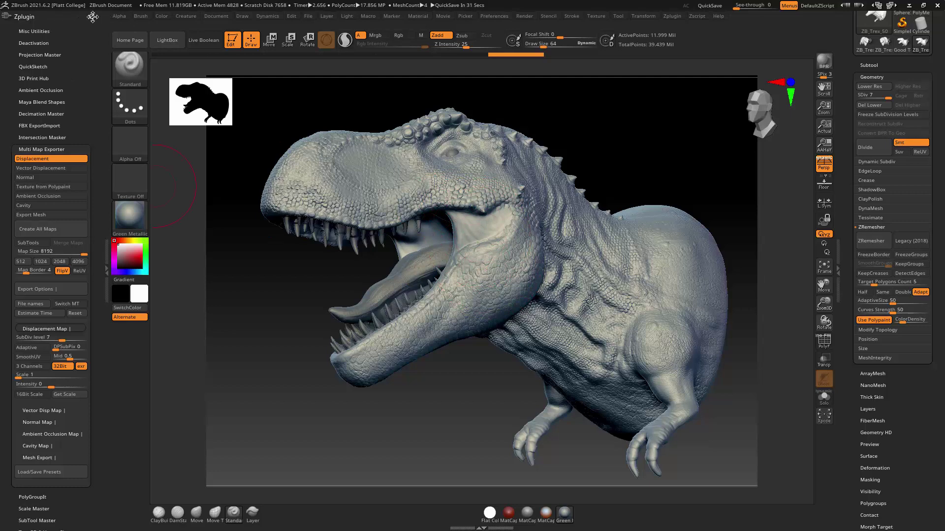
Undock the plugins palette and re-dock it in the left tray, showing the Multi Map Exporter
{"action": "left_click_drag", "start_coordinate": [93, 17], "coordinate": [109, 22]}
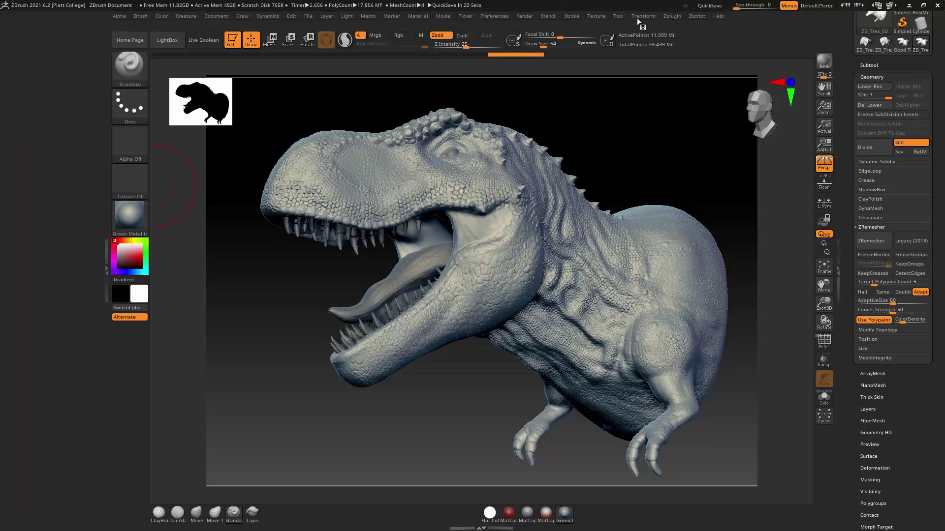
{"action": "left_click", "coordinate": [106, 270]}
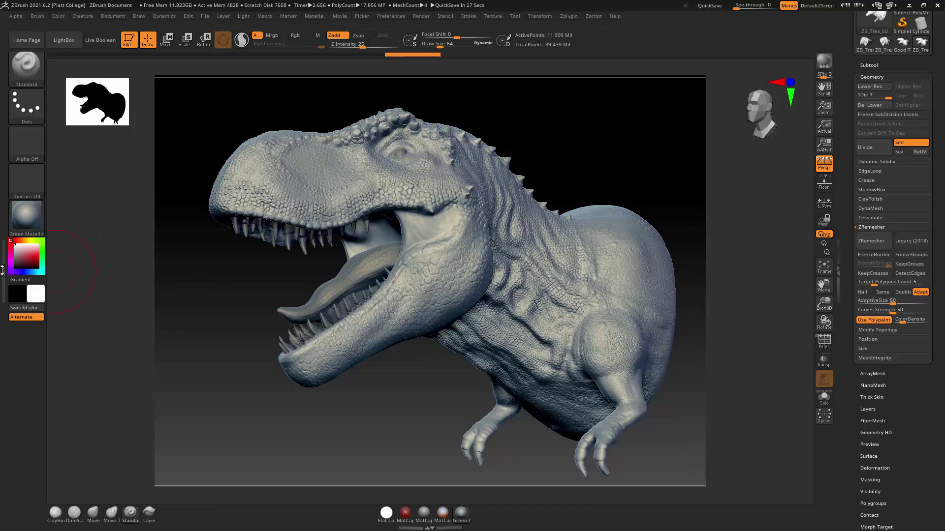
{"action": "left_click", "coordinate": [3, 270]}
{"action": "left_click", "coordinate": [675, 15]}
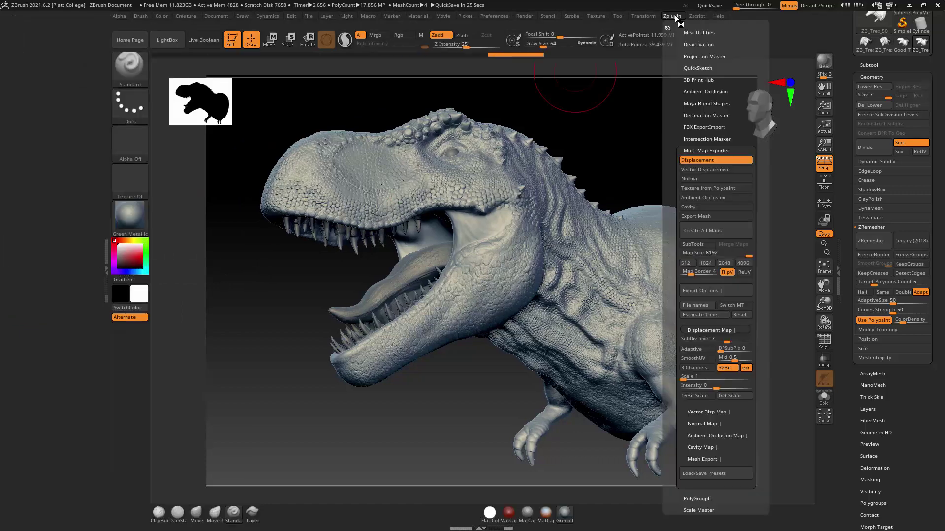
{"action": "left_click", "coordinate": [704, 151]}
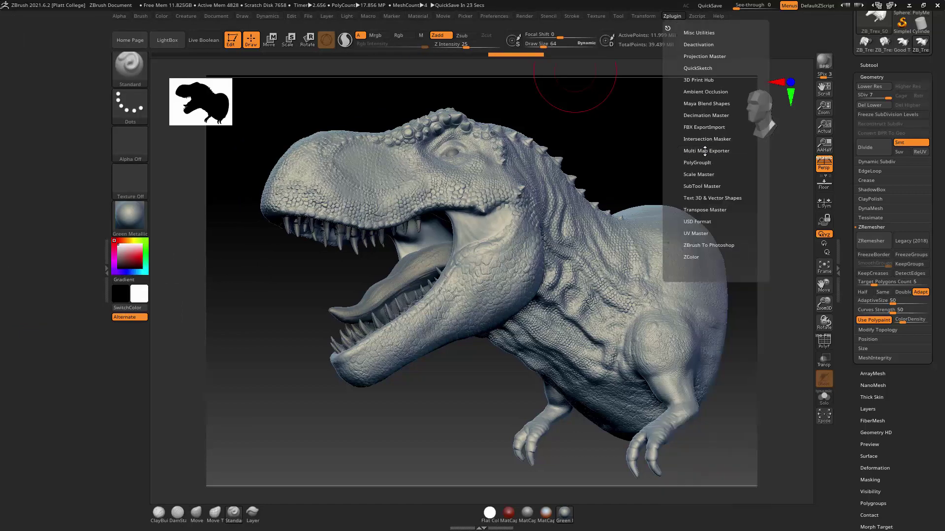
{"action": "left_click", "coordinate": [708, 151]}
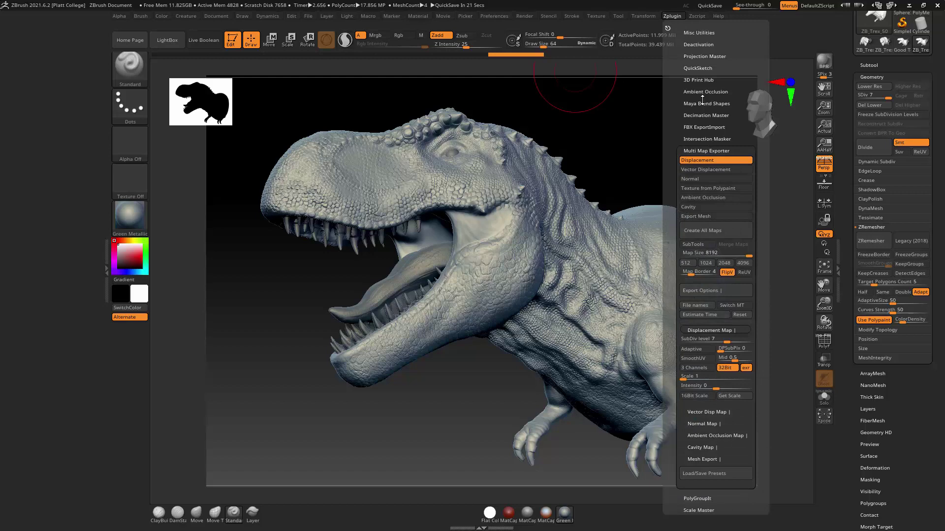
{"action": "left_click_drag", "start_coordinate": [667, 27], "coordinate": [55, 30]}
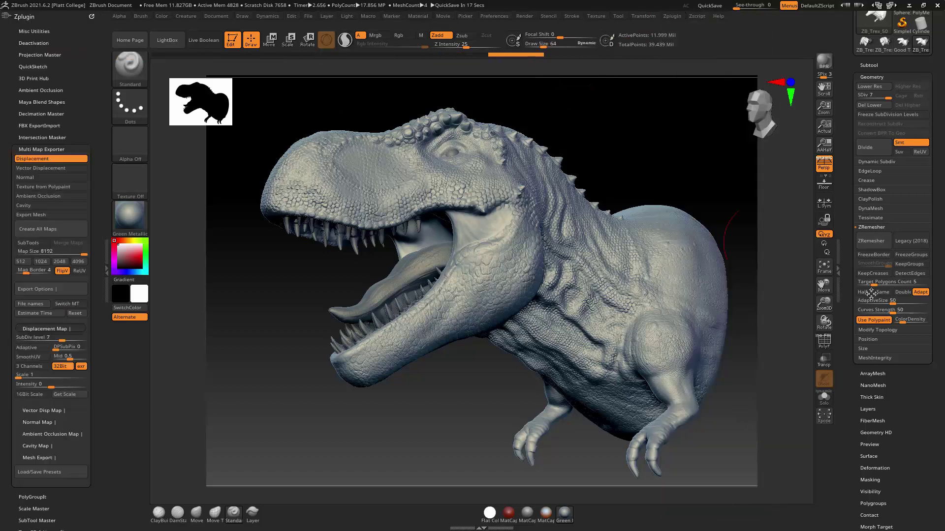
Check the tool's Displacement Map settings and return the right tray to the top
{"action": "left_click_drag", "start_coordinate": [849, 401], "coordinate": [858, 300]}
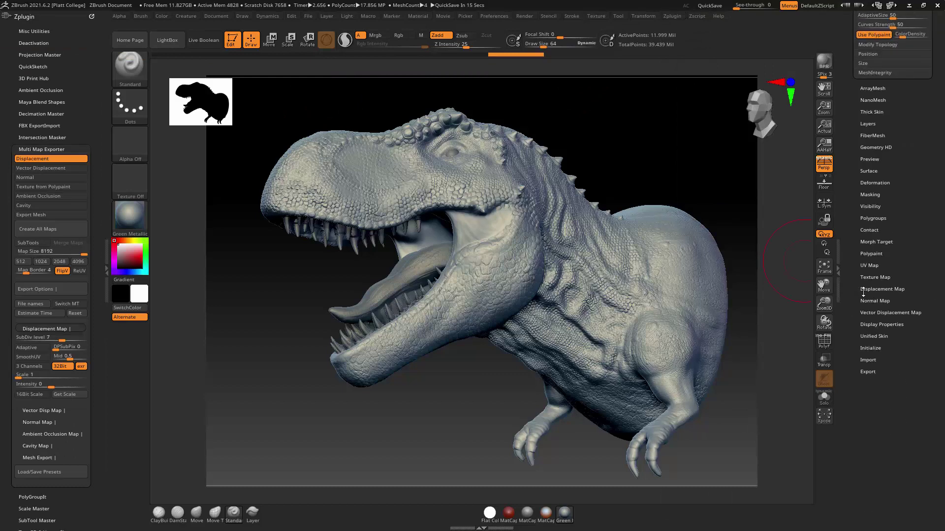
{"action": "left_click", "coordinate": [870, 290]}
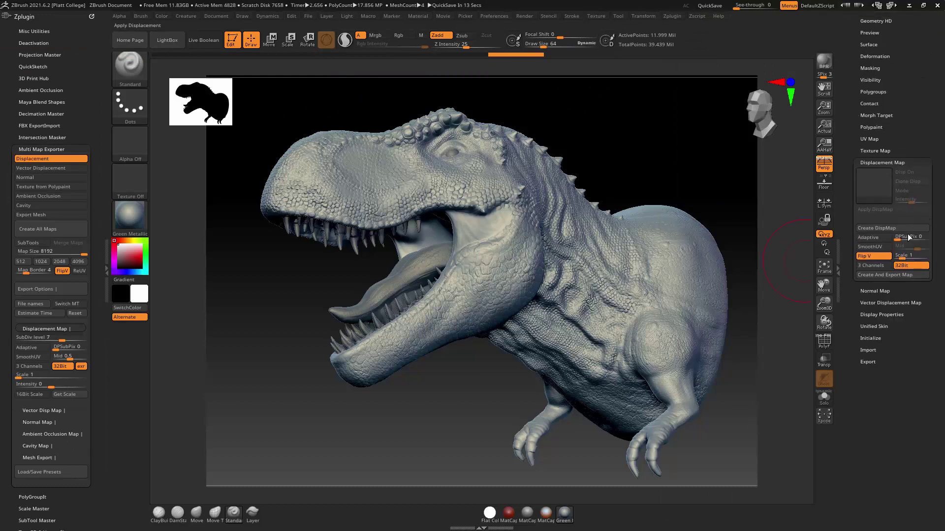
{"action": "left_click", "coordinate": [874, 163]}
{"action": "scroll", "coordinate": [875, 221], "scroll_direction": "up", "scroll_amount": 5}
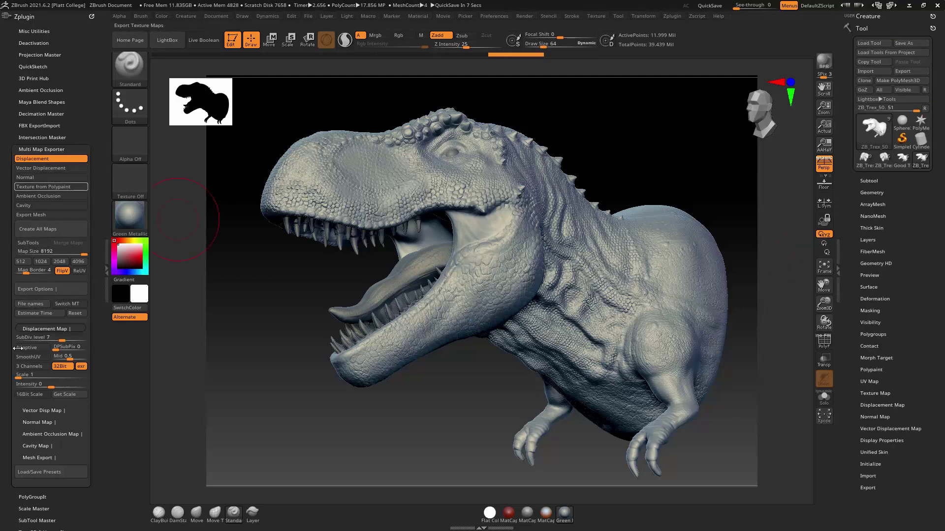
Toggle displacement map export off and back on, then collapse the exporter's Export Options
{"action": "left_click", "coordinate": [29, 159]}
{"action": "left_click", "coordinate": [31, 159]}
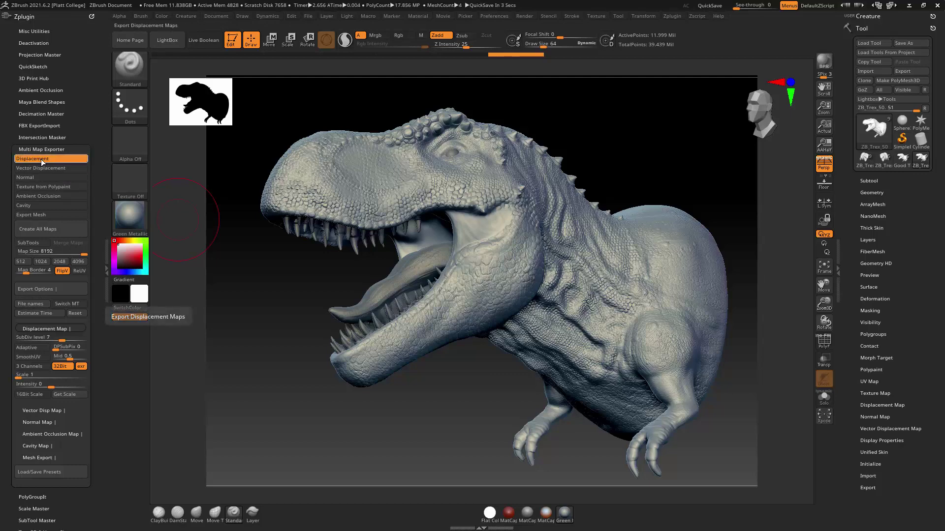
{"action": "left_click", "coordinate": [49, 293]}
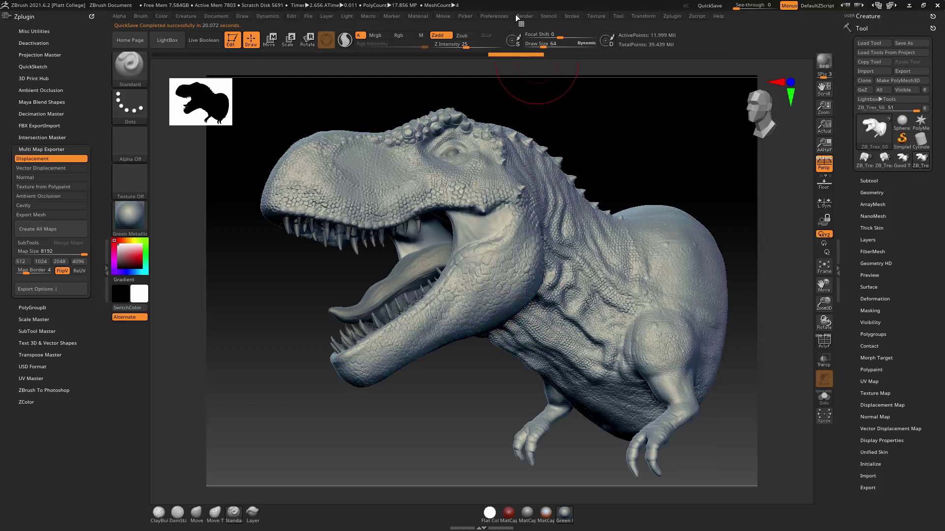
Set the QuickSave rest duration in Preferences to 489
{"action": "left_click", "coordinate": [491, 16]}
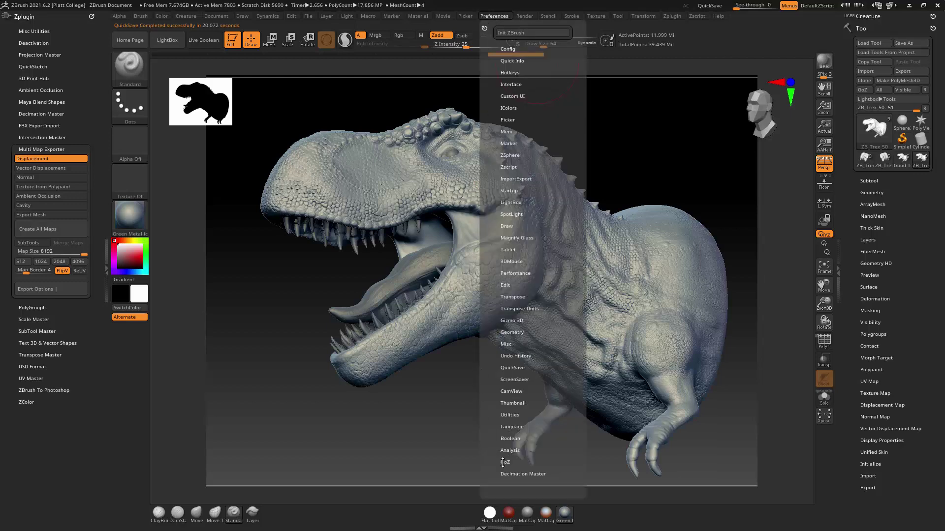
{"action": "left_click", "coordinate": [504, 367]}
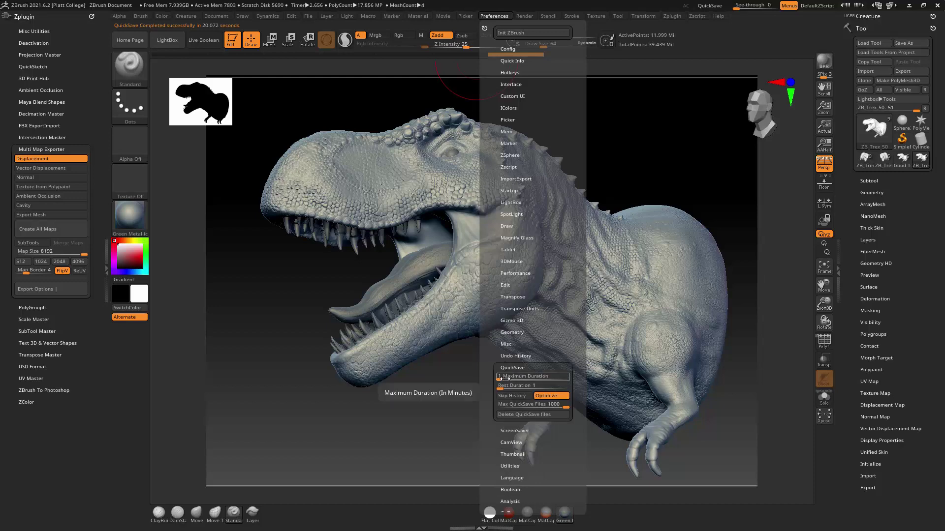
{"action": "left_click", "coordinate": [563, 384]}
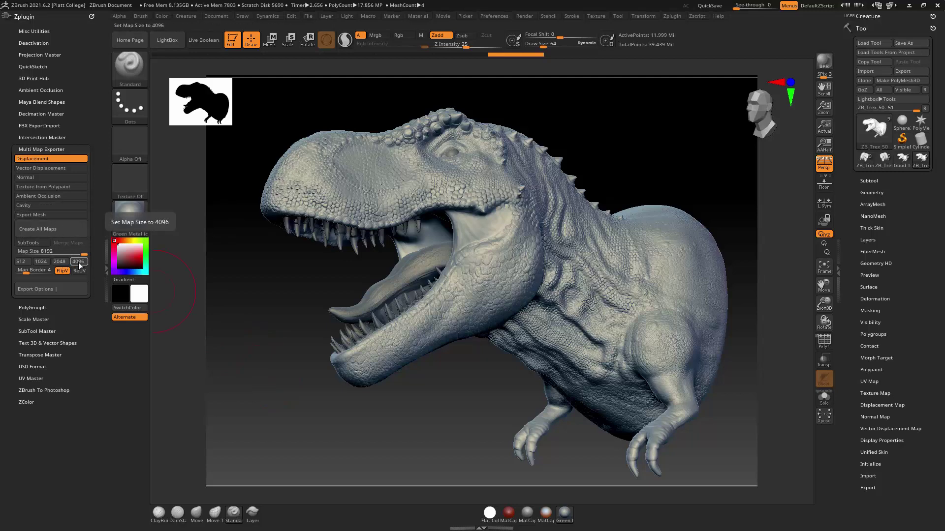
Set the exporter map size to 4096, expand Export Options, and launch Create All Maps
{"action": "left_click", "coordinate": [79, 265]}
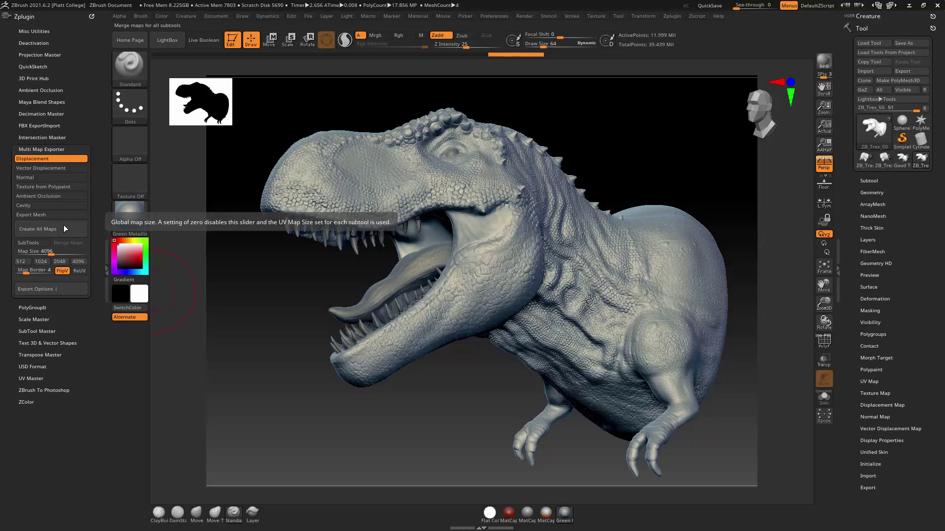
{"action": "left_click", "coordinate": [42, 291]}
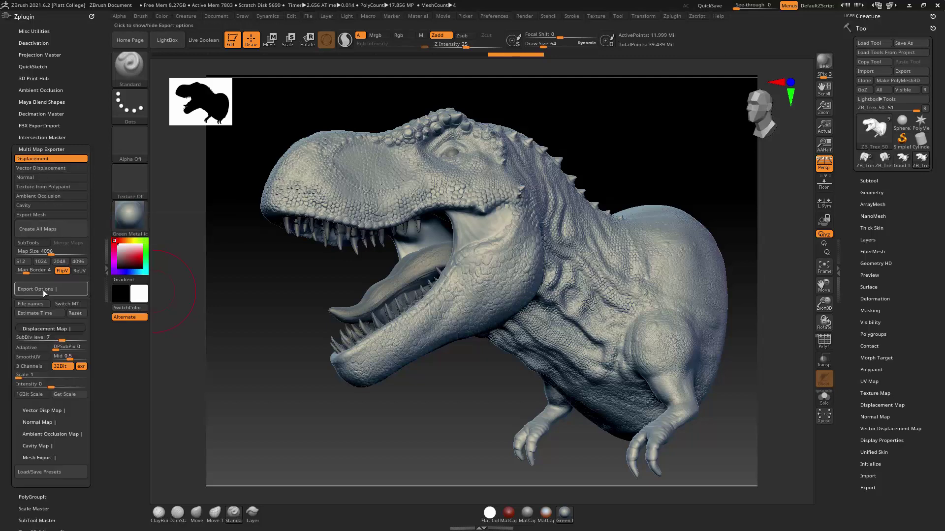
{"action": "left_click", "coordinate": [39, 228]}
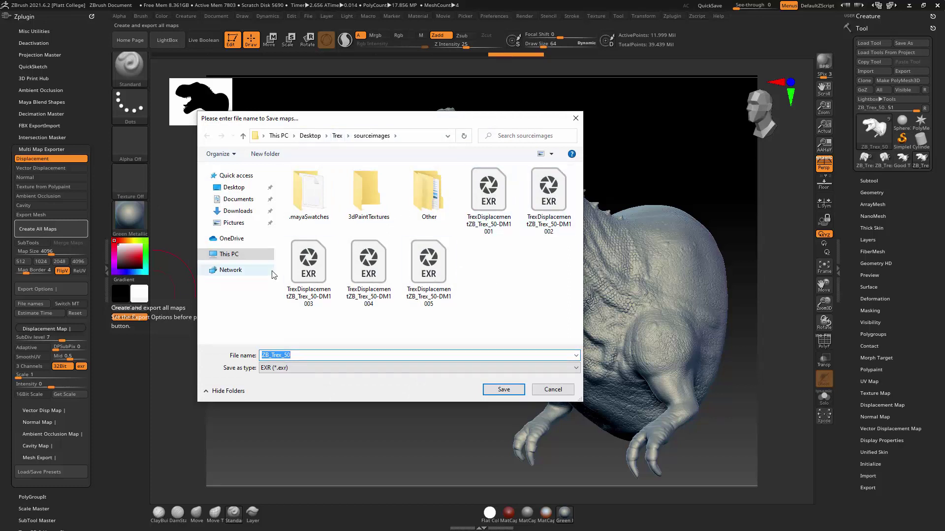
Create a new folder named SubstanceMaps' inside sourceimages and select it
{"action": "right_click", "coordinate": [479, 272]}
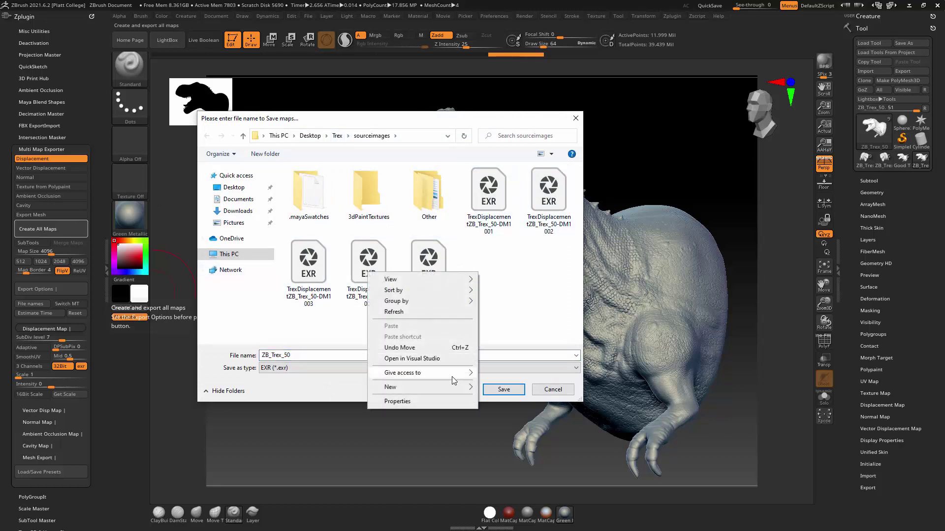
{"action": "mouse_move", "coordinate": [442, 388]}
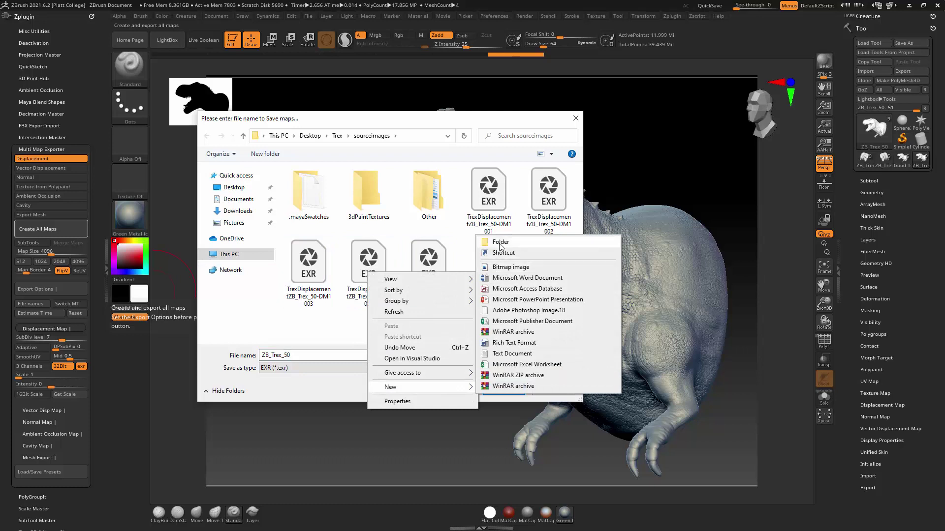
{"action": "left_click", "coordinate": [547, 243]}
{"action": "type", "text": "S"}
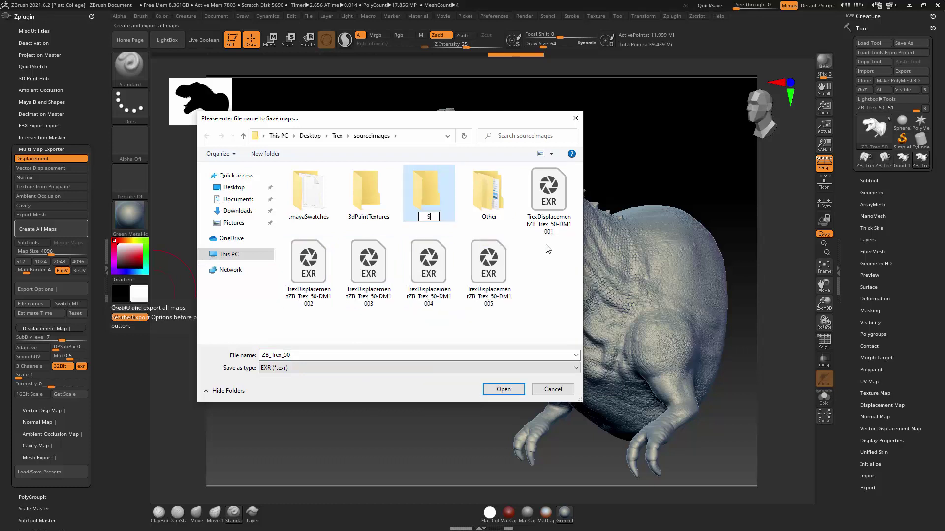
{"action": "type", "text": "ubstanceMaps'"}
{"action": "key", "text": "Return"}
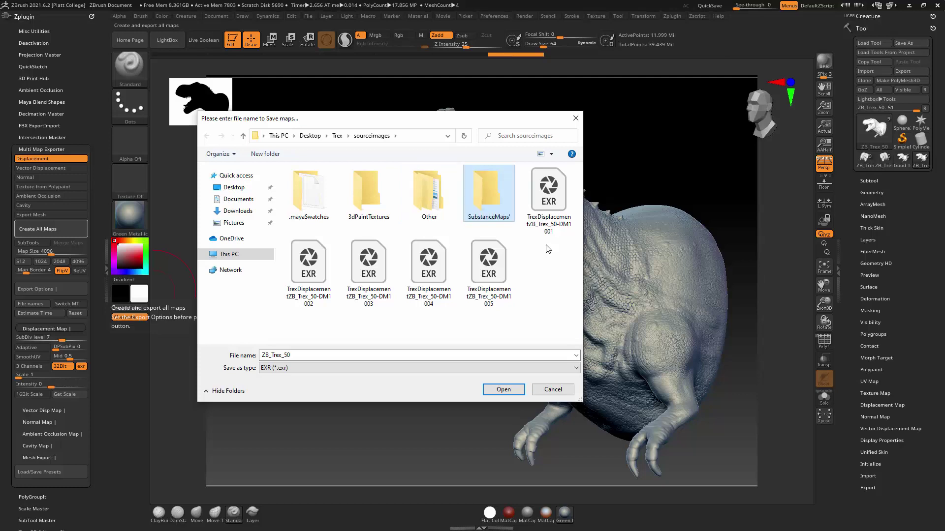
{"action": "key", "text": "alt+Up"}
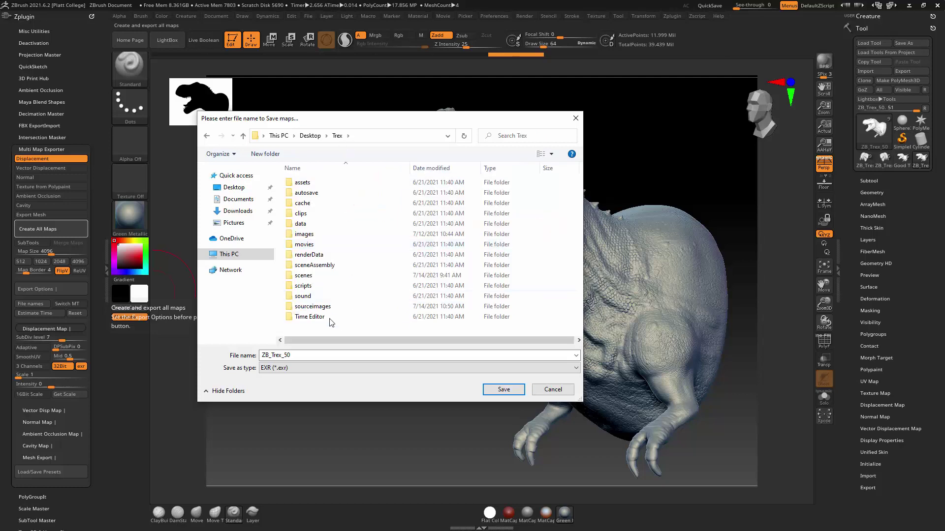
{"action": "double_click", "coordinate": [331, 306]}
{"action": "left_click", "coordinate": [483, 202]}
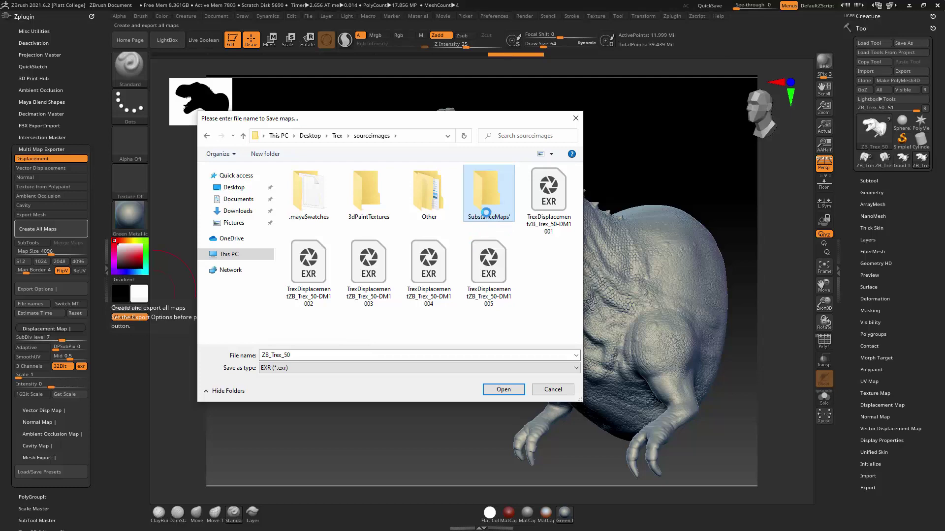
Remove the stray apostrophe to name the folder SubstanceMaps, then save the EXR maps there
{"action": "right_click", "coordinate": [486, 212]}
{"action": "left_click", "coordinate": [472, 490]}
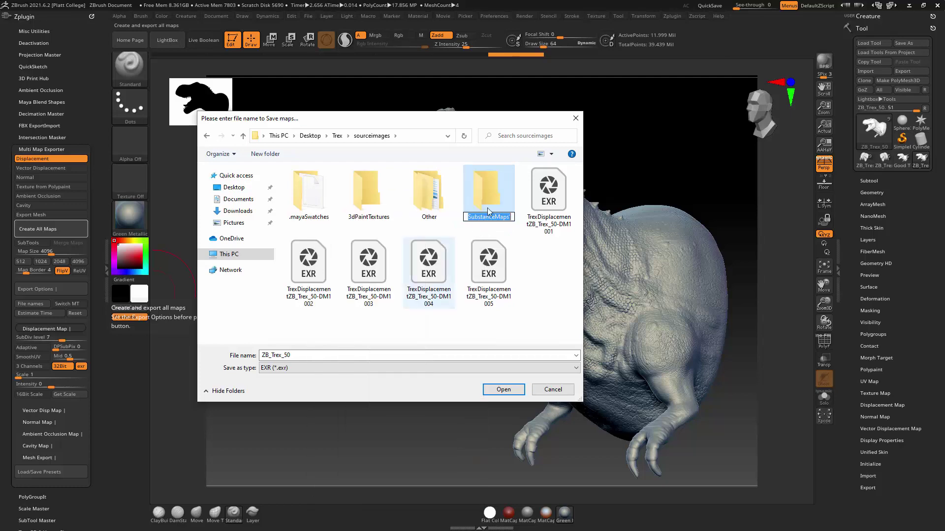
{"action": "left_click", "coordinate": [512, 217]}
{"action": "key", "text": "BackSpace"}
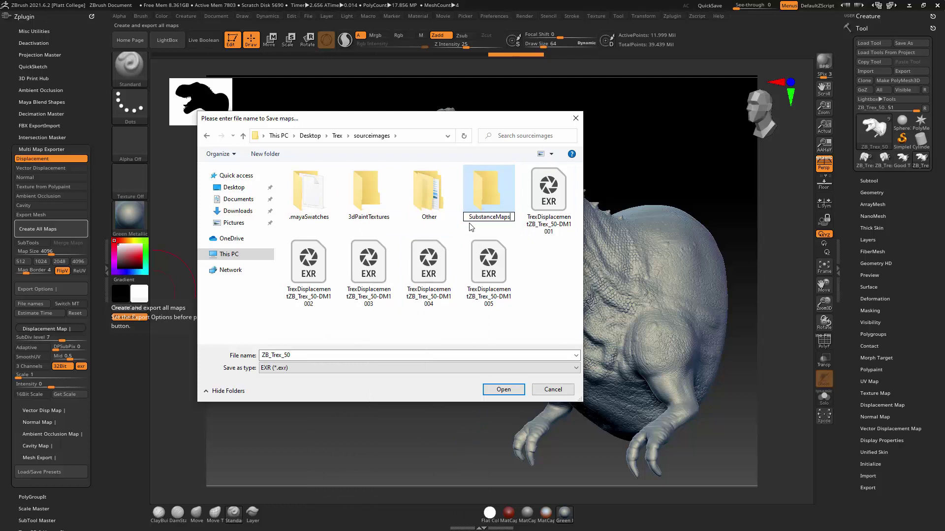
{"action": "key", "text": "Return"}
{"action": "key", "text": "Tab"}
{"action": "left_click", "coordinate": [503, 390]}
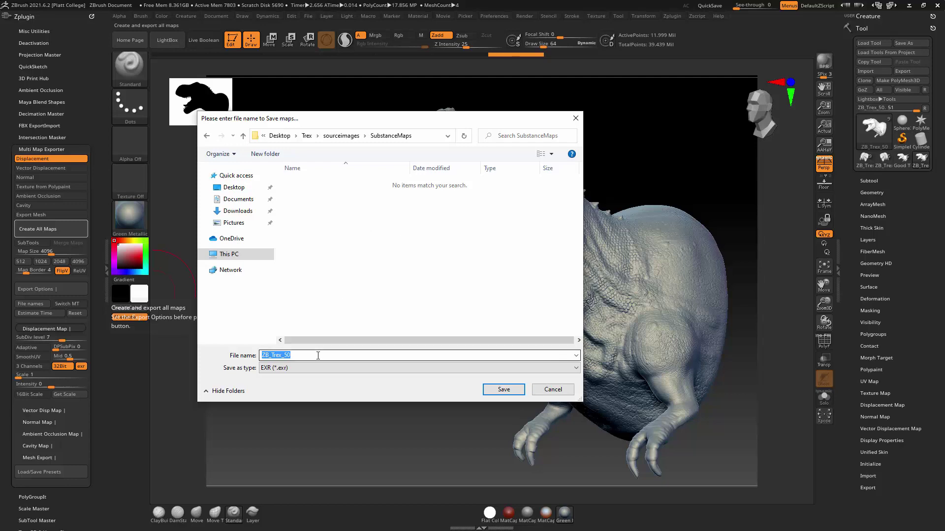
{"action": "key", "text": "Return"}
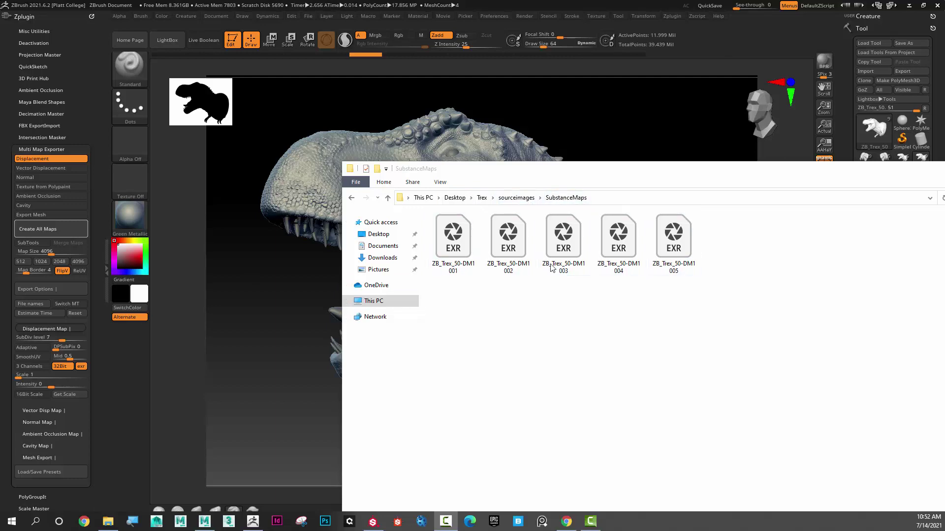
Confirm the export finished, then close the SubstanceMaps Explorer window to return to ZBrush
{"action": "left_click", "coordinate": [269, 302]}
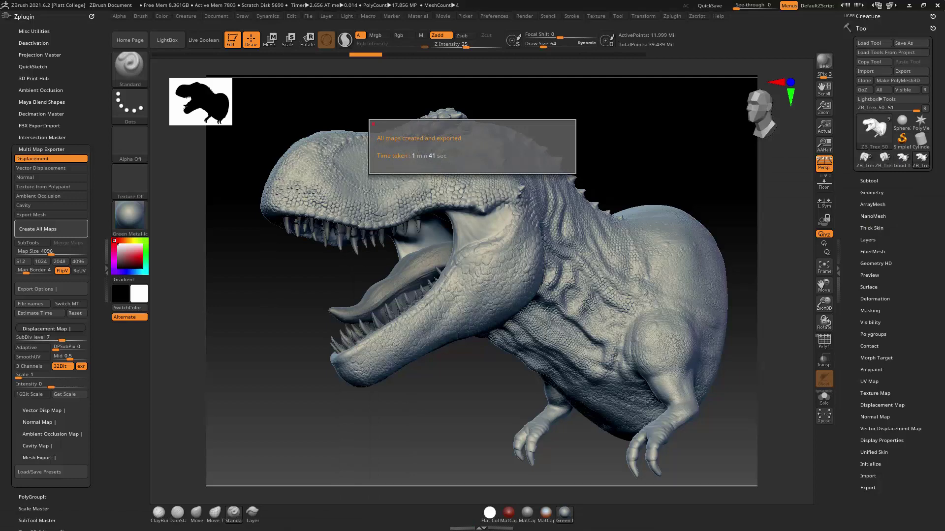
{"action": "key", "text": "alt+Tab"}
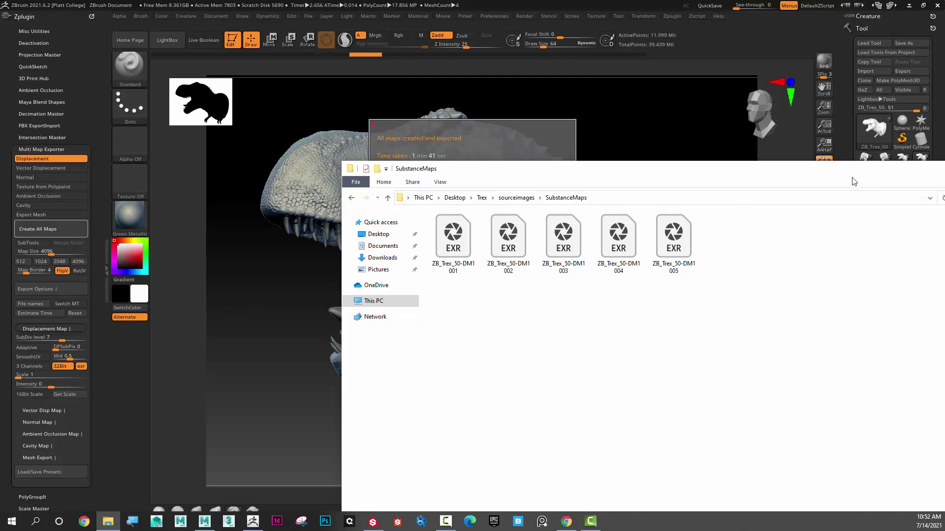
{"action": "left_click_drag", "start_coordinate": [854, 178], "coordinate": [787, 197]}
{"action": "left_click", "coordinate": [872, 188]}
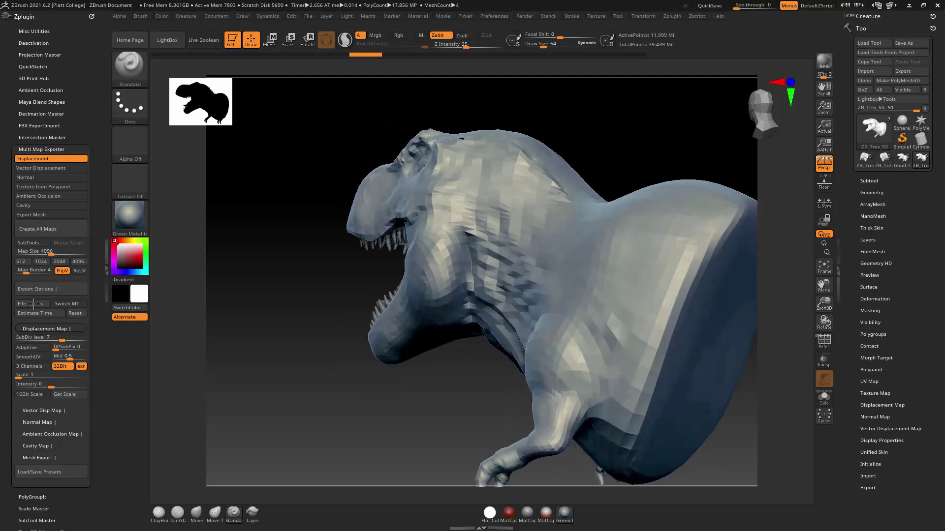
{"action": "left_click", "coordinate": [43, 305]}
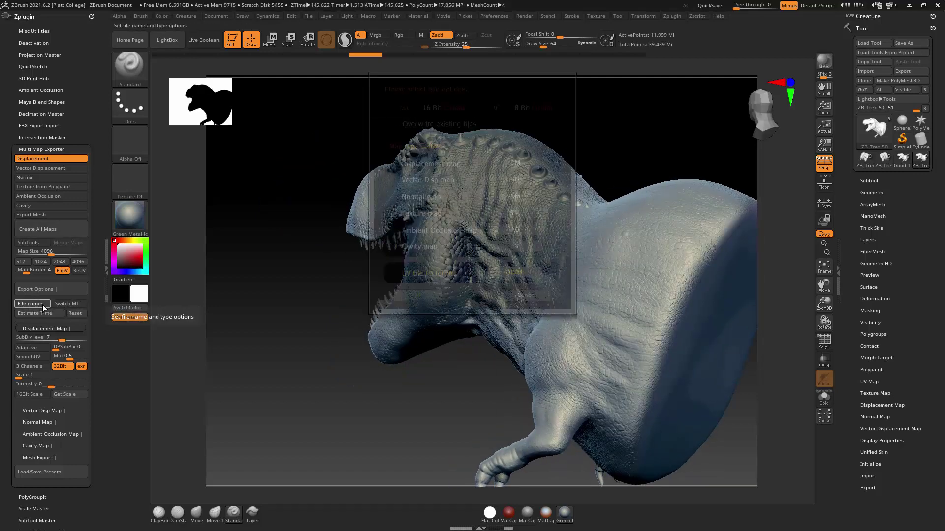
{"action": "left_click", "coordinate": [526, 272]}
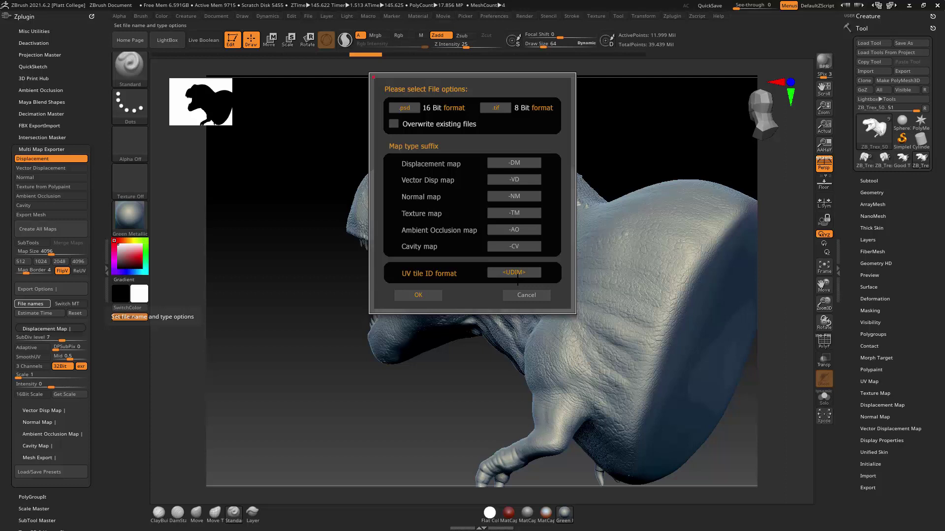
{"action": "left_click", "coordinate": [509, 276]}
{"action": "key", "text": "Return"}
{"action": "left_click", "coordinate": [524, 274]}
{"action": "key", "text": "Return"}
{"action": "left_click", "coordinate": [419, 296]}
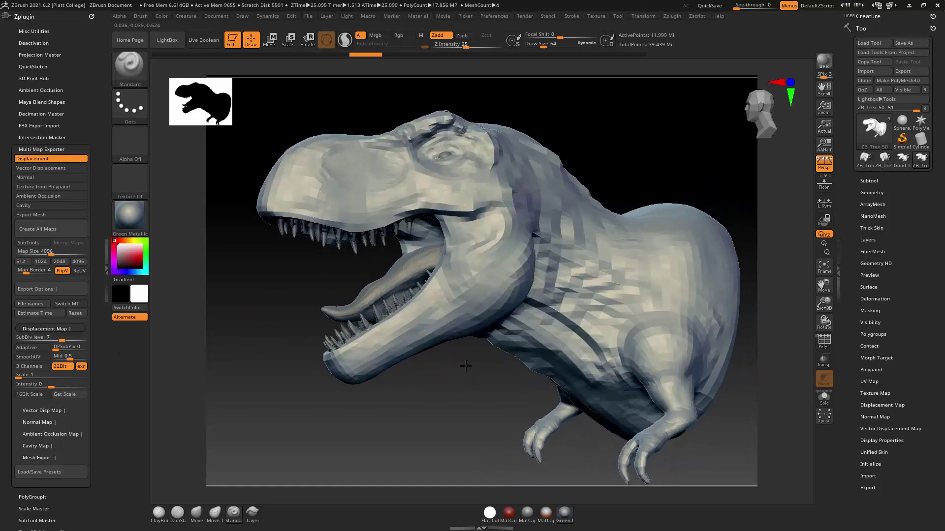
{"action": "left_click", "coordinate": [909, 5]}
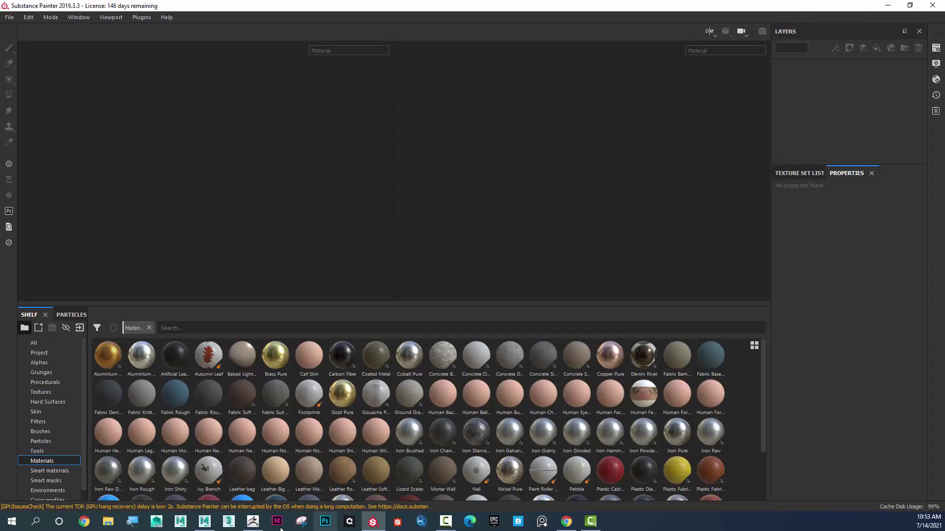
{"action": "mouse_move", "coordinate": [252, 522]}
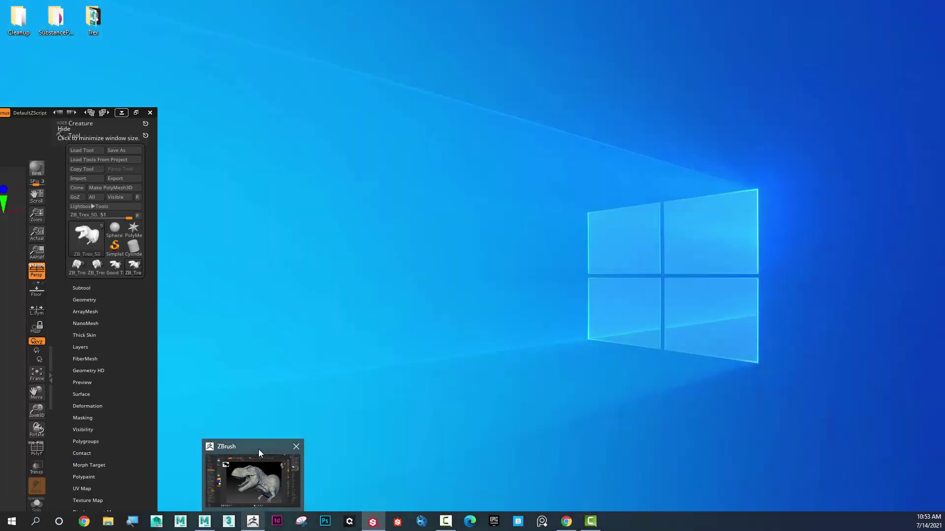
Bring ZBrush forward and drop the T-rex to subdivision level 1
{"action": "left_click", "coordinate": [259, 450]}
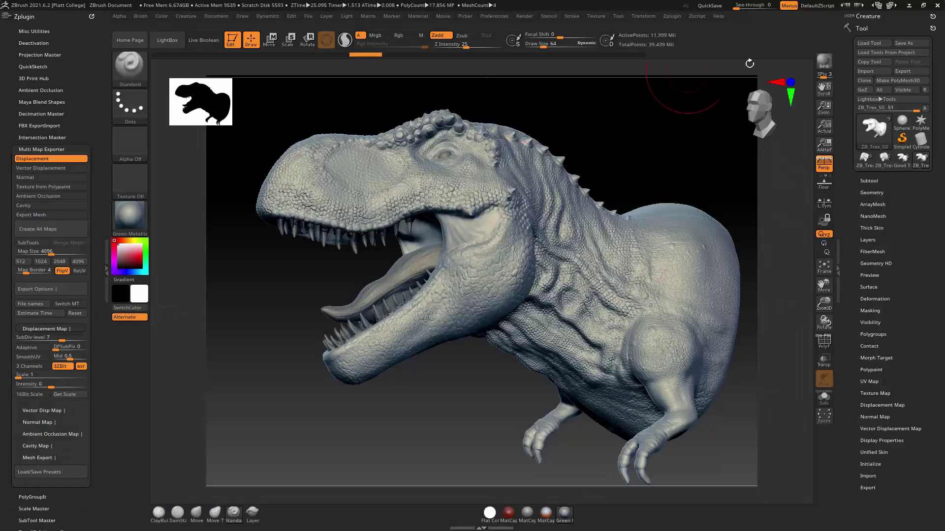
{"action": "left_click", "coordinate": [872, 193]}
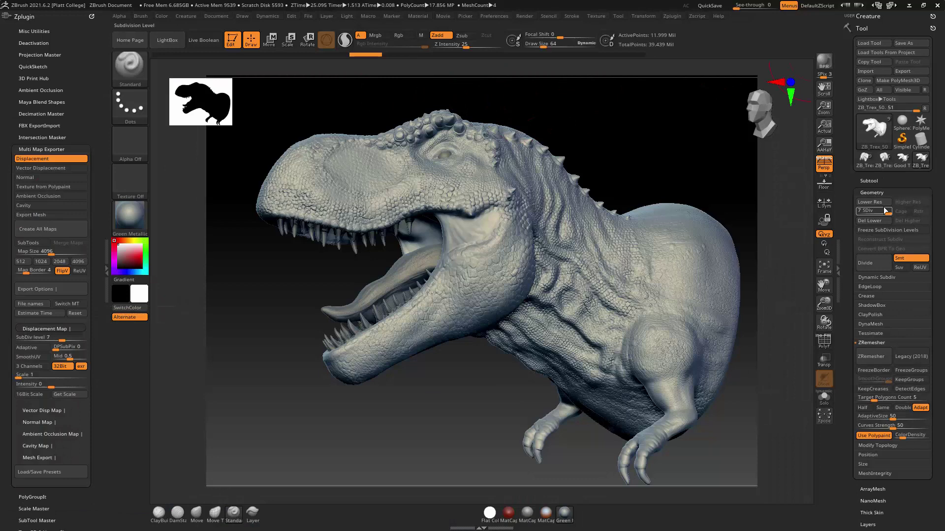
{"action": "left_click_drag", "start_coordinate": [884, 210], "coordinate": [857, 212]}
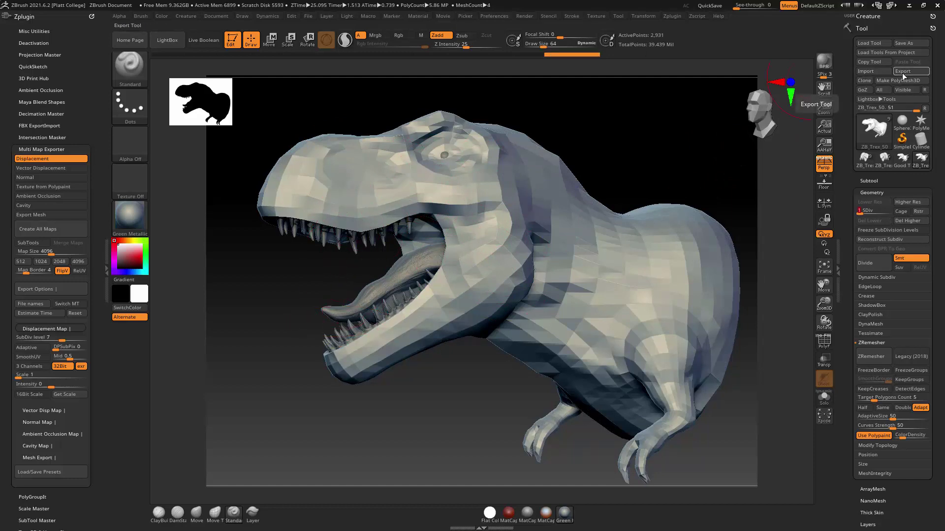
Export the level-1 mesh in OBJ format as OBJ_Trex_L1 into SubstanceMaps
{"action": "left_click", "coordinate": [902, 71]}
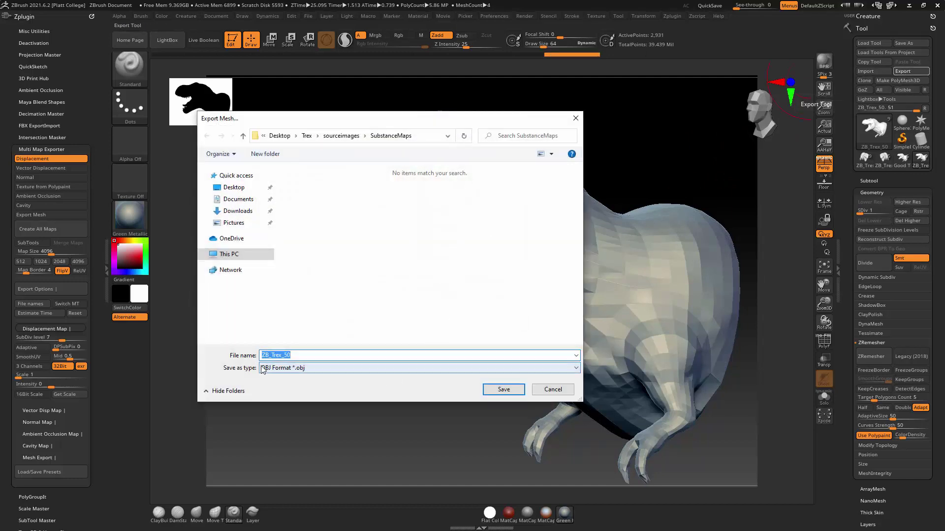
{"action": "left_click", "coordinate": [291, 370]}
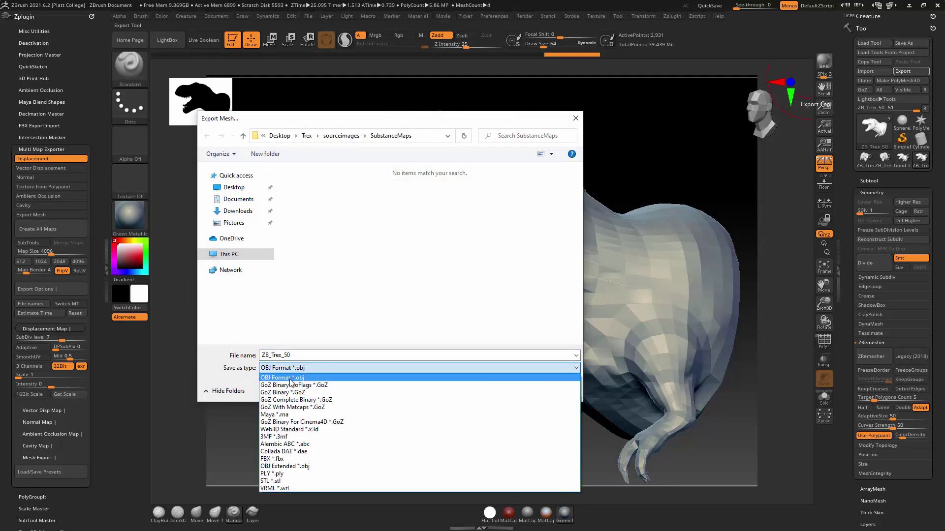
{"action": "left_click", "coordinate": [291, 378]}
{"action": "left_click", "coordinate": [311, 356]}
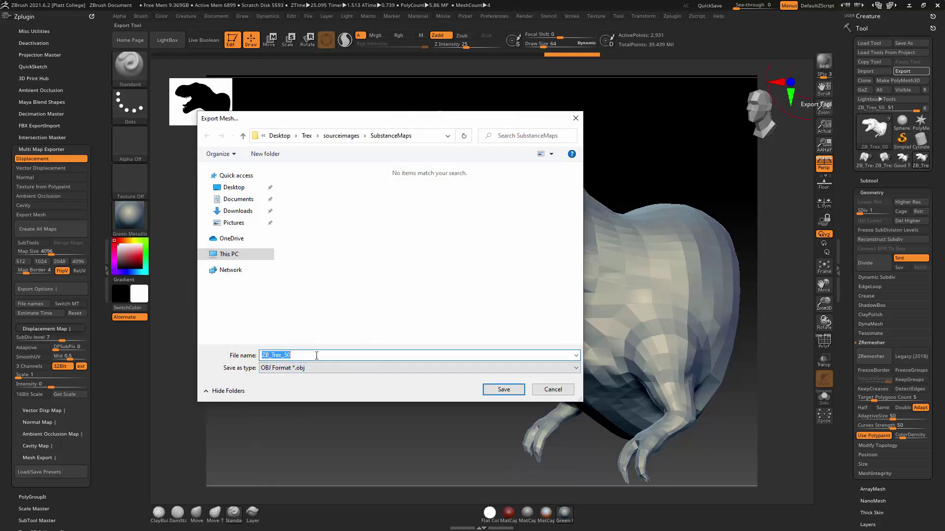
{"action": "type", "text": "OBJ"}
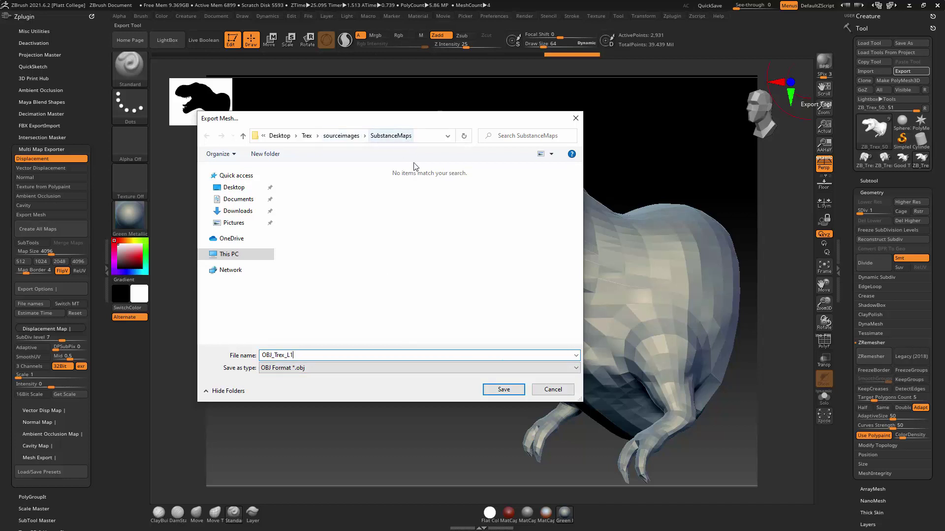
{"action": "left_click", "coordinate": [504, 389]}
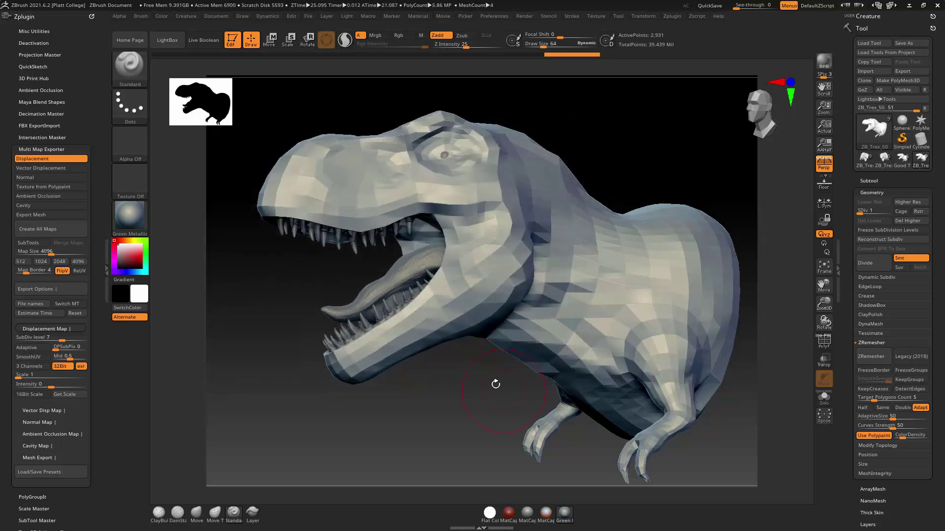
Start a new Substance Painter project using the PBR Metallic Roughness template
{"action": "left_click", "coordinate": [909, 5]}
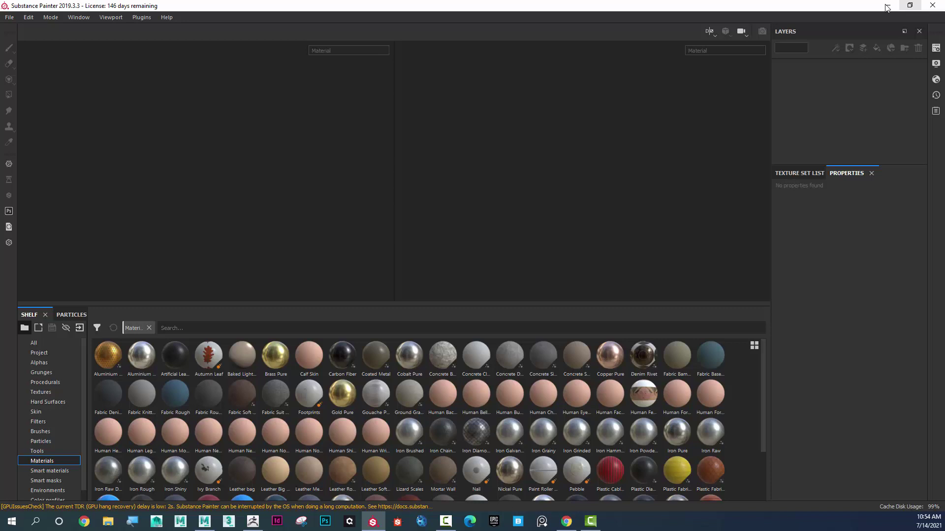
{"action": "left_click", "coordinate": [11, 21]}
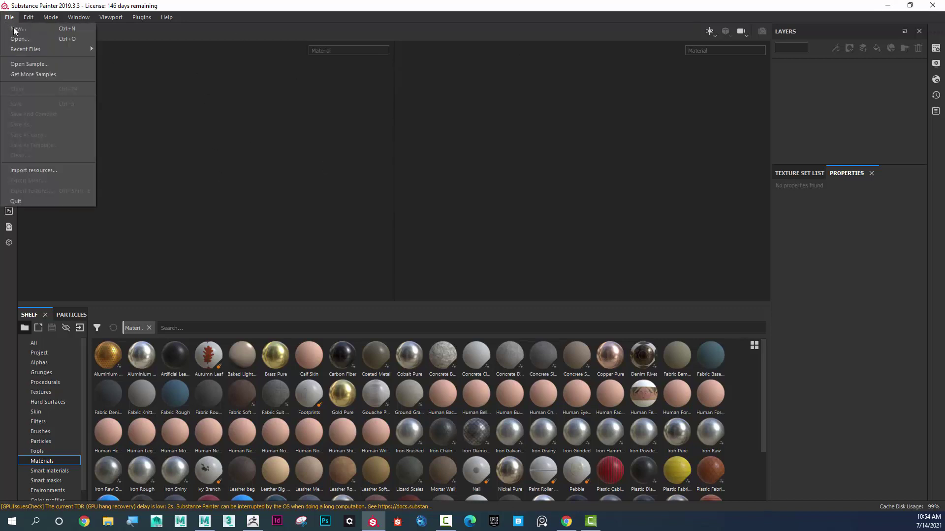
{"action": "left_click", "coordinate": [14, 32]}
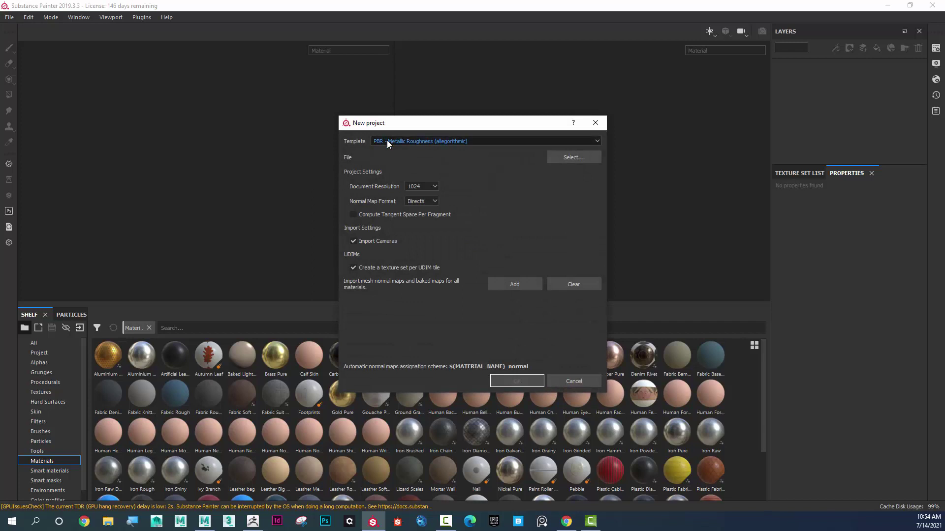
{"action": "left_click", "coordinate": [457, 142]}
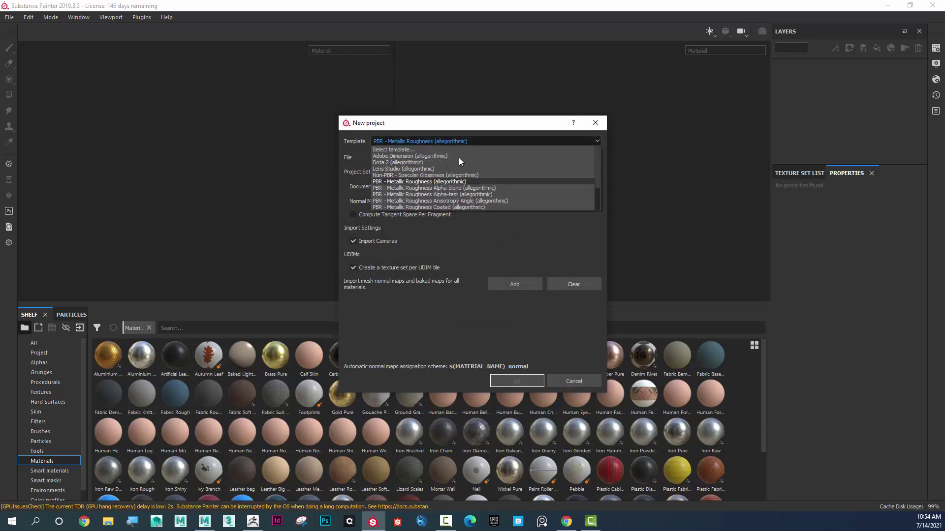
{"action": "left_click", "coordinate": [405, 182]}
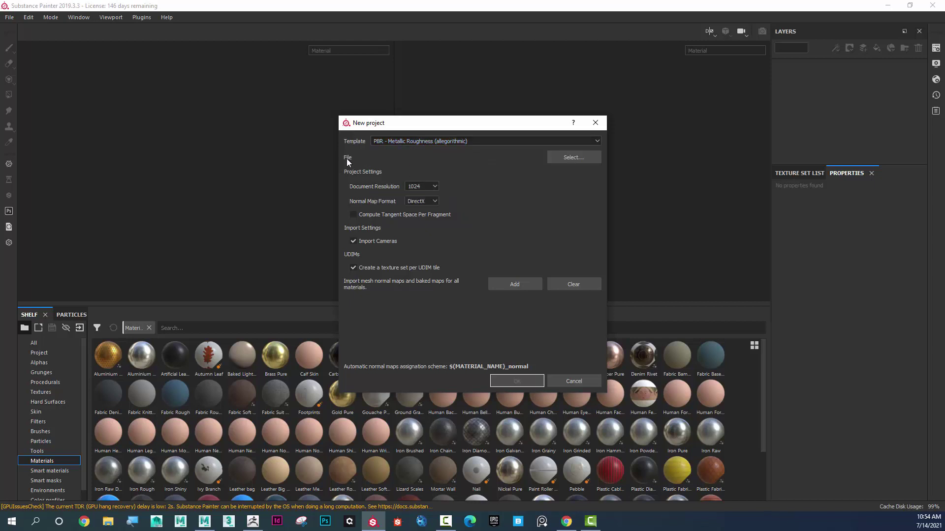
Load OBJ_Trex_L1.obj from sourceimages/SubstanceMaps as the project mesh
{"action": "left_click", "coordinate": [559, 160]}
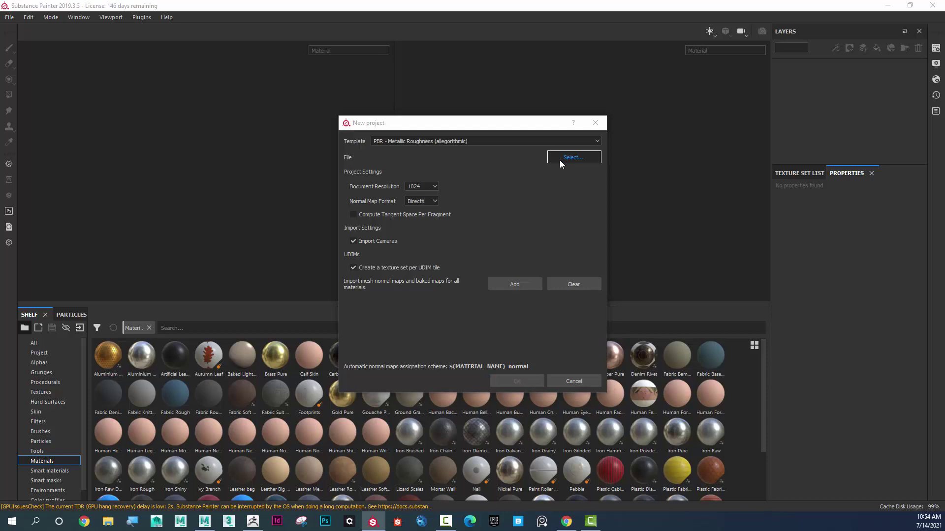
{"action": "scroll", "coordinate": [488, 273], "scroll_direction": "down", "scroll_amount": 4}
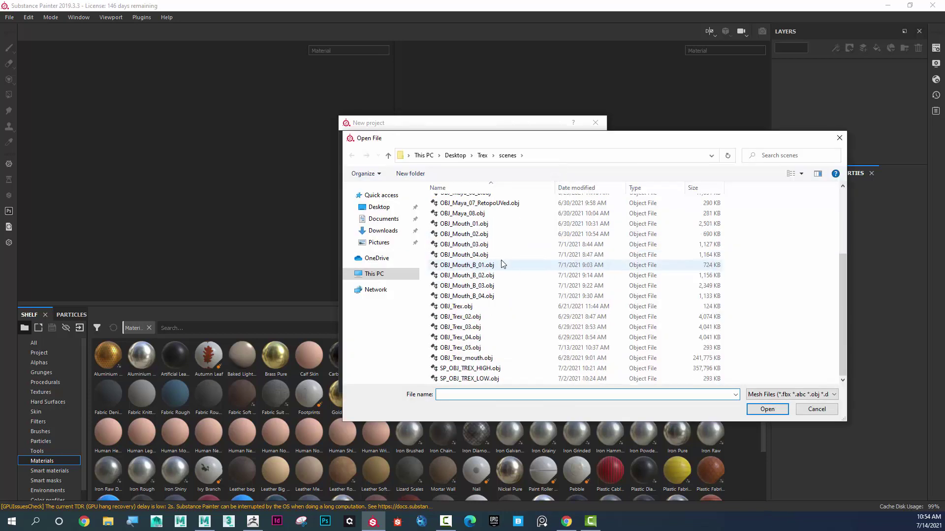
{"action": "scroll", "coordinate": [502, 264], "scroll_direction": "up", "scroll_amount": 4}
{"action": "left_click", "coordinate": [482, 156]}
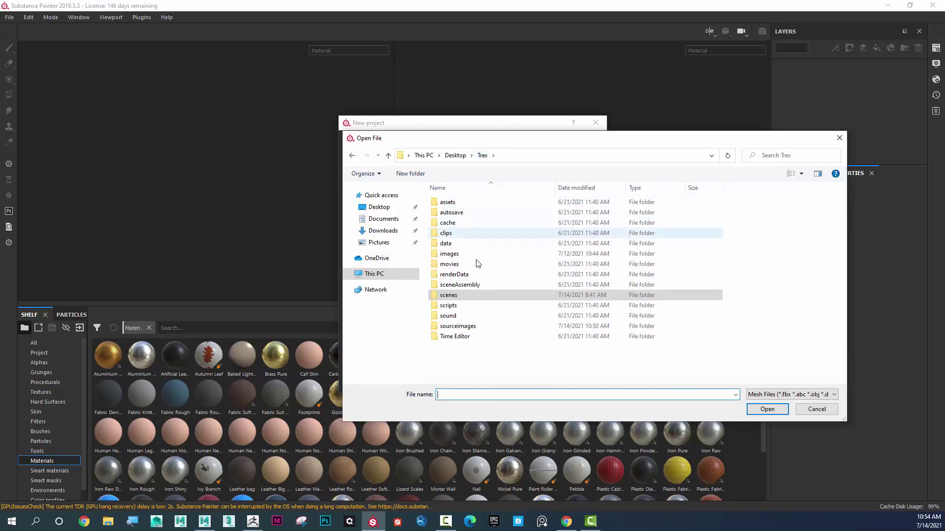
{"action": "double_click", "coordinate": [457, 326]}
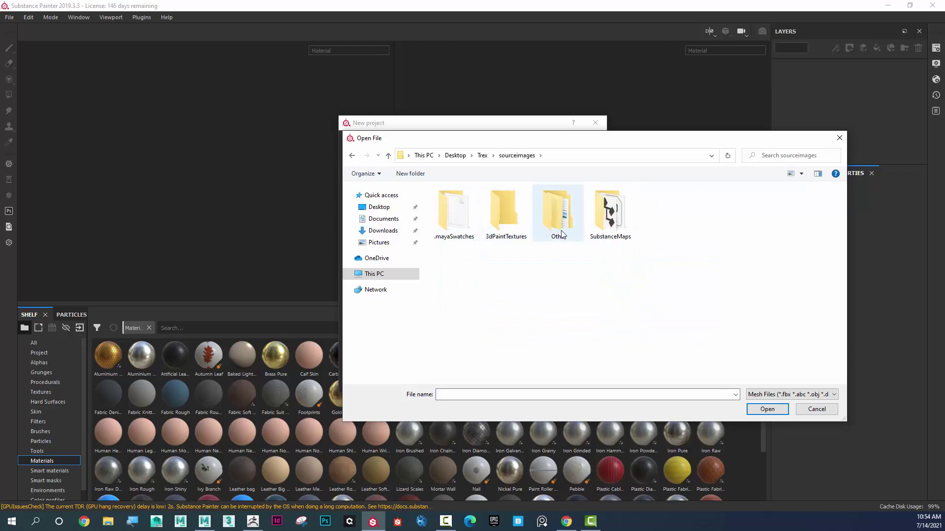
{"action": "double_click", "coordinate": [605, 225]}
{"action": "left_click", "coordinate": [450, 215]}
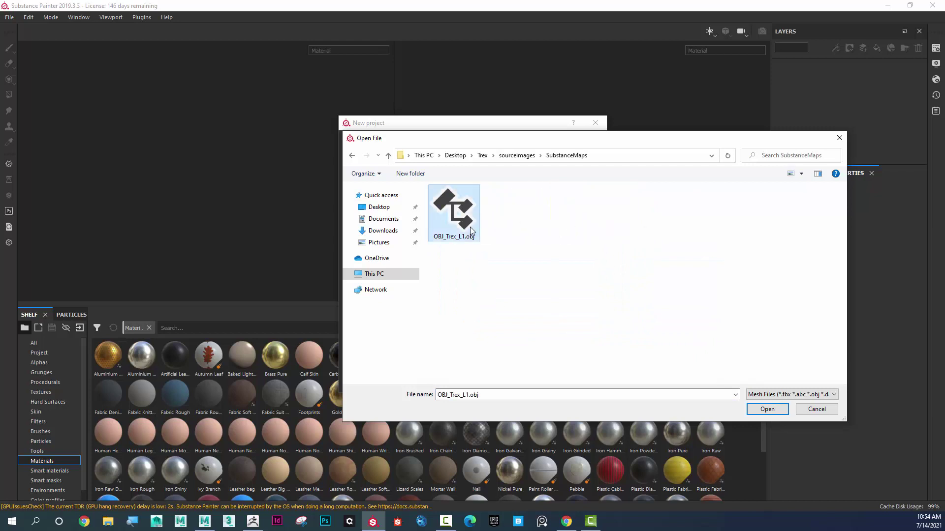
{"action": "left_click", "coordinate": [766, 410]}
Set document resolution to 4096 and create the project with a texture set per UDIM tile
{"action": "left_click", "coordinate": [436, 189]}
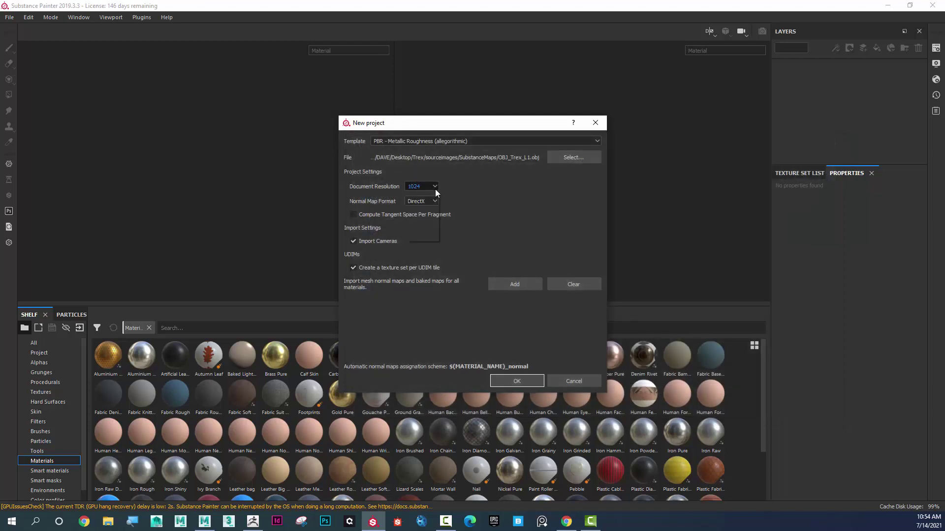
{"action": "left_click", "coordinate": [413, 227]}
{"action": "left_click", "coordinate": [517, 381]}
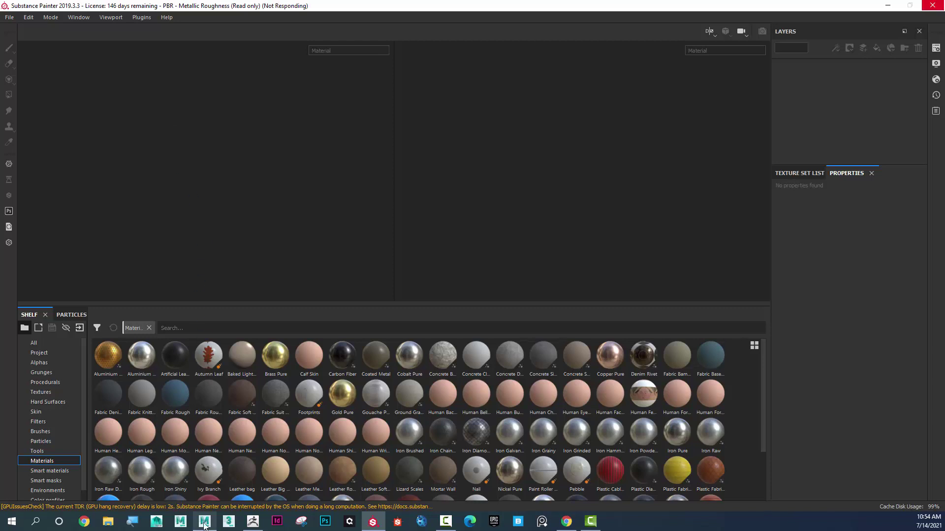
{"action": "mouse_move", "coordinate": [205, 522]}
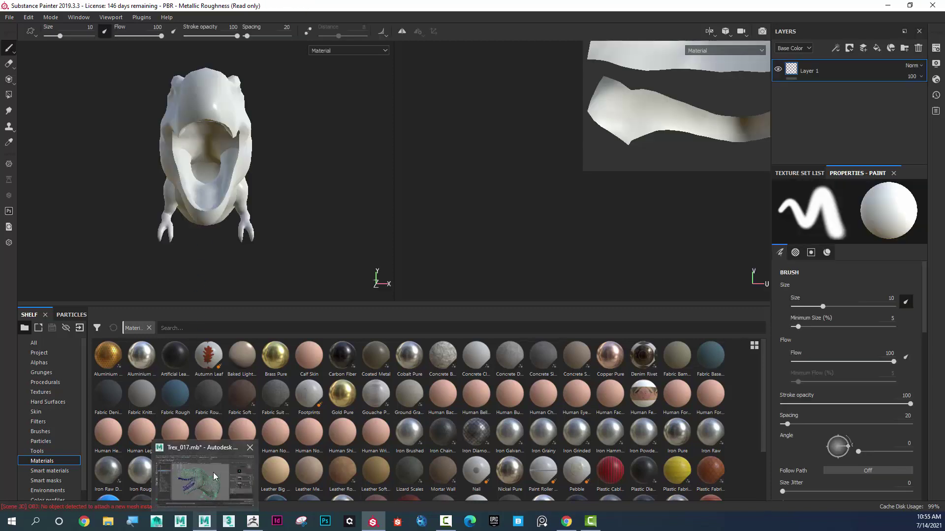
{"action": "left_click", "coordinate": [214, 450]}
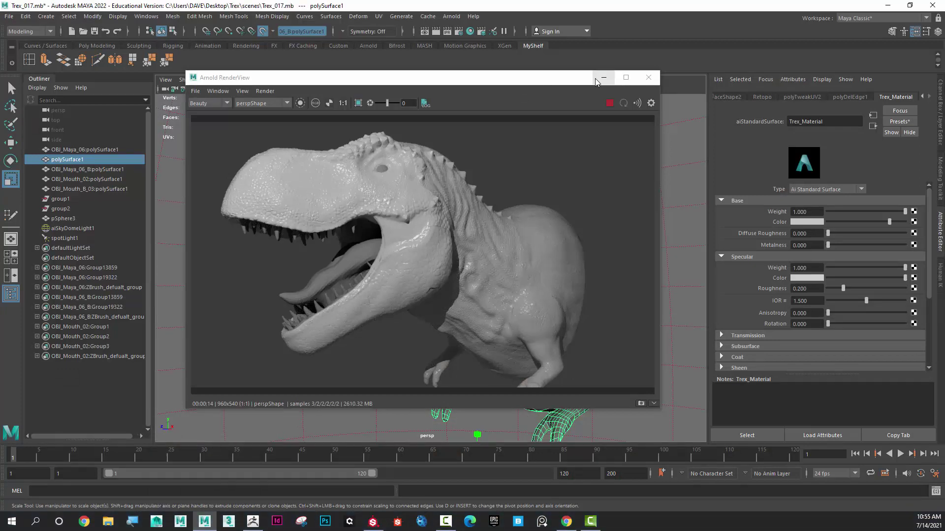
{"action": "left_click", "coordinate": [601, 78]}
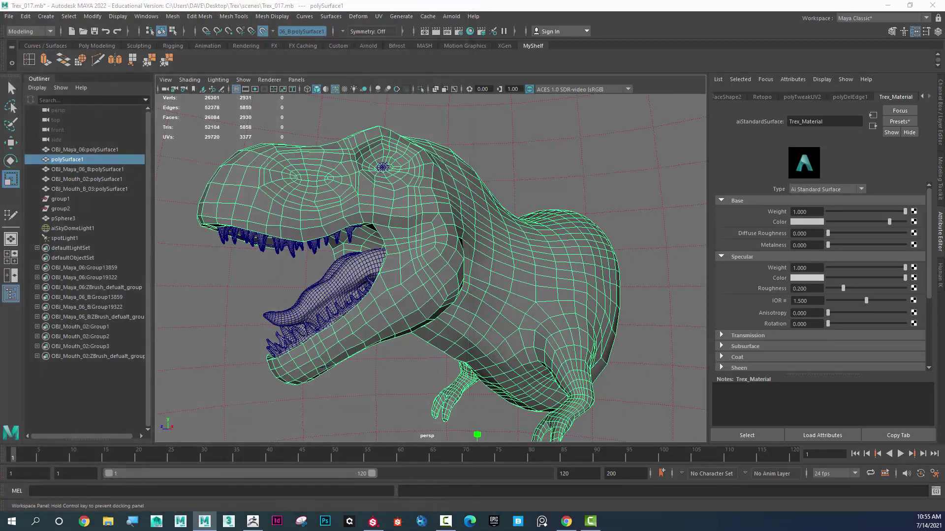
{"action": "left_click", "coordinate": [379, 16]}
{"action": "left_click", "coordinate": [403, 29]}
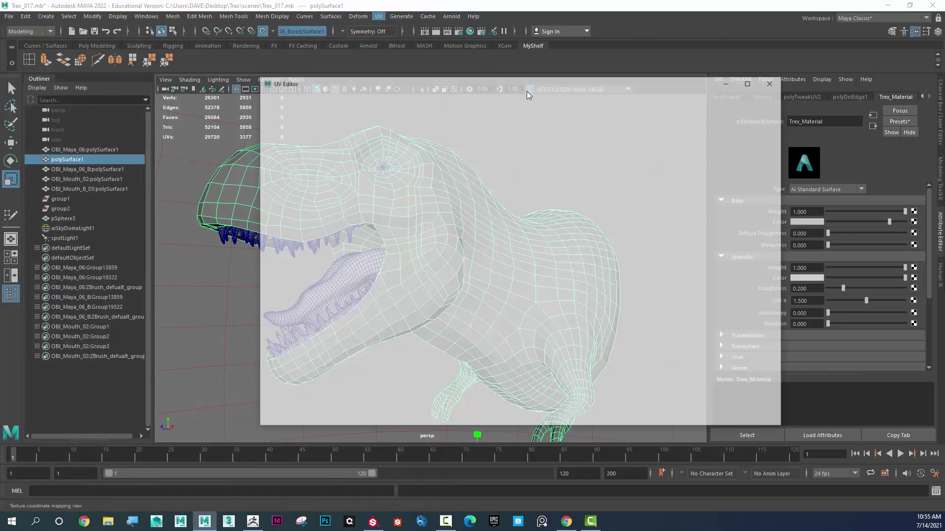
{"action": "scroll", "coordinate": [473, 221], "scroll_direction": "down", "scroll_amount": 5}
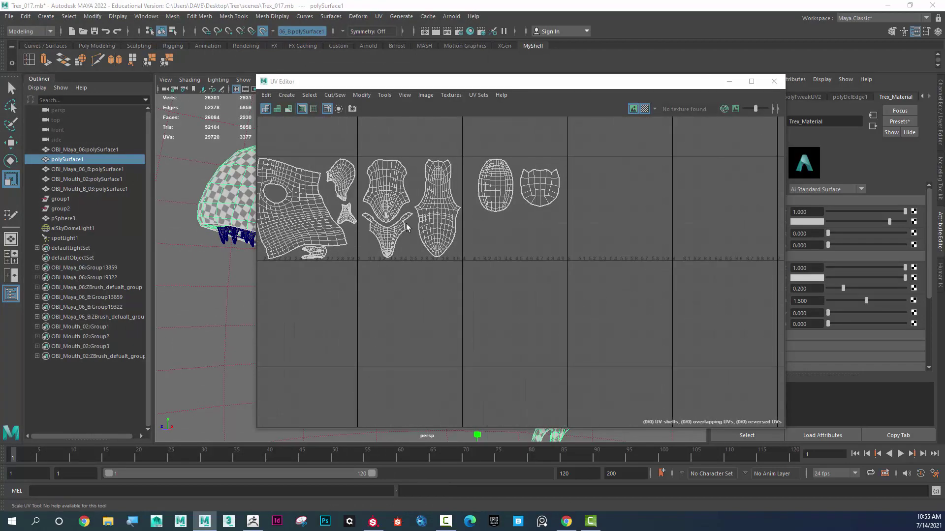
{"action": "middle_click_drag", "start_coordinate": [406, 227], "coordinate": [594, 227], "text": "alt"}
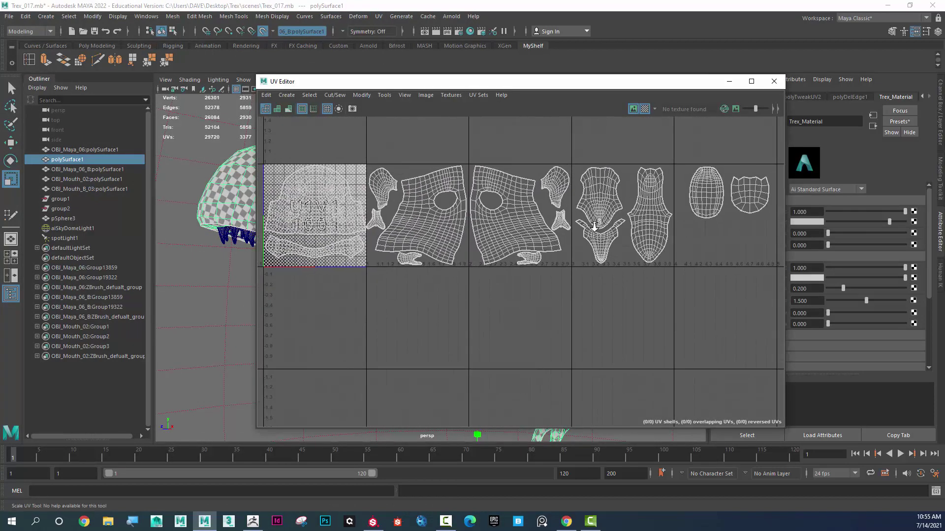
{"action": "scroll", "coordinate": [594, 227], "scroll_direction": "down", "scroll_amount": 1}
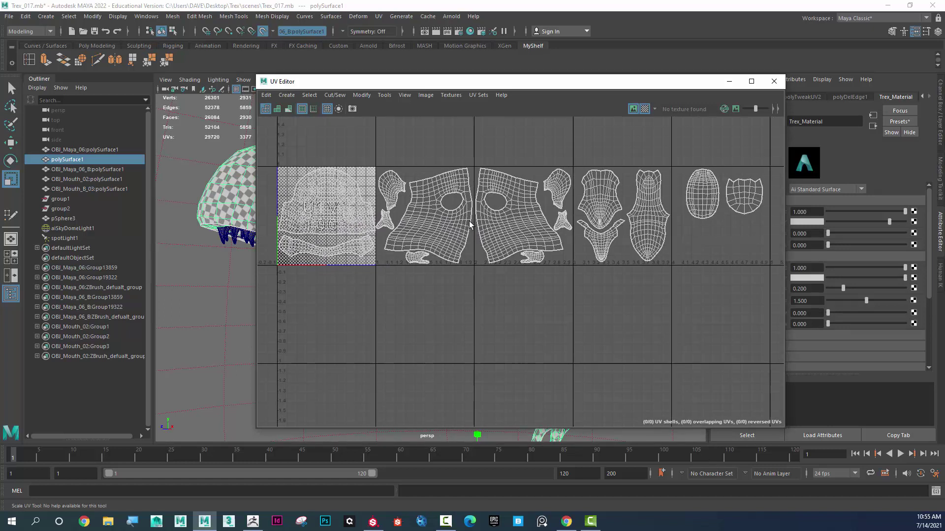
{"action": "middle_click_drag", "start_coordinate": [276, 166], "coordinate": [319, 169], "text": "alt"}
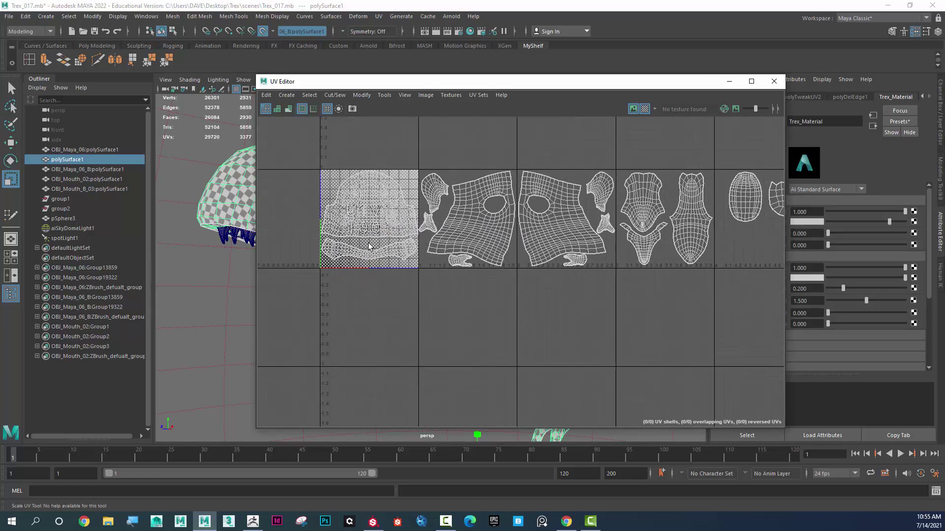
{"action": "scroll", "coordinate": [413, 224], "scroll_direction": "down", "scroll_amount": 1}
{"action": "middle_click_drag", "start_coordinate": [414, 224], "coordinate": [380, 226], "text": "alt"}
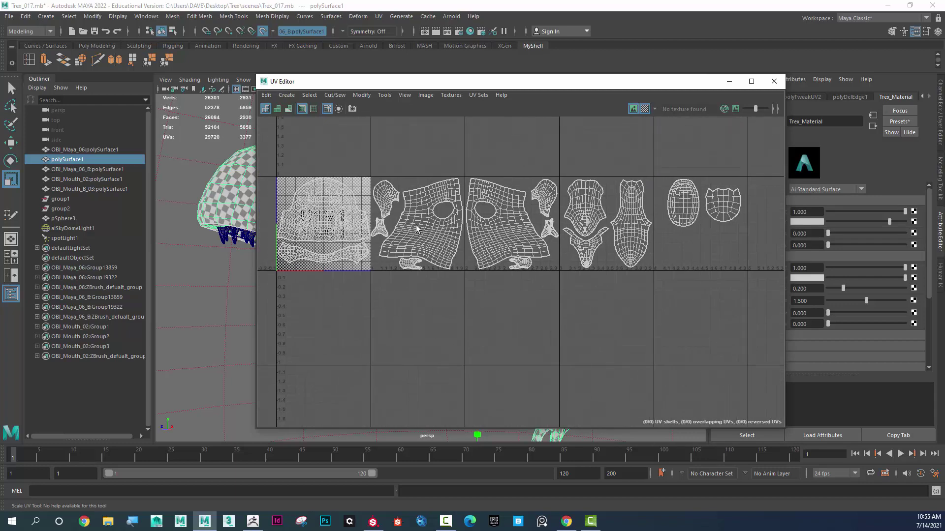
{"action": "left_click", "coordinate": [728, 82]}
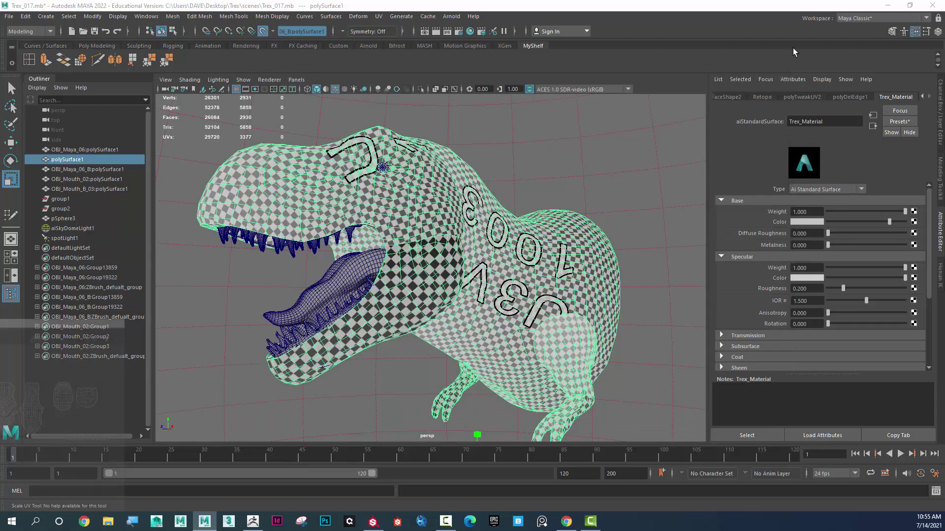
Return to Substance Painter, orbit the T-rex to a three-quarter view, and reframe the UVs
{"action": "left_click", "coordinate": [887, 5]}
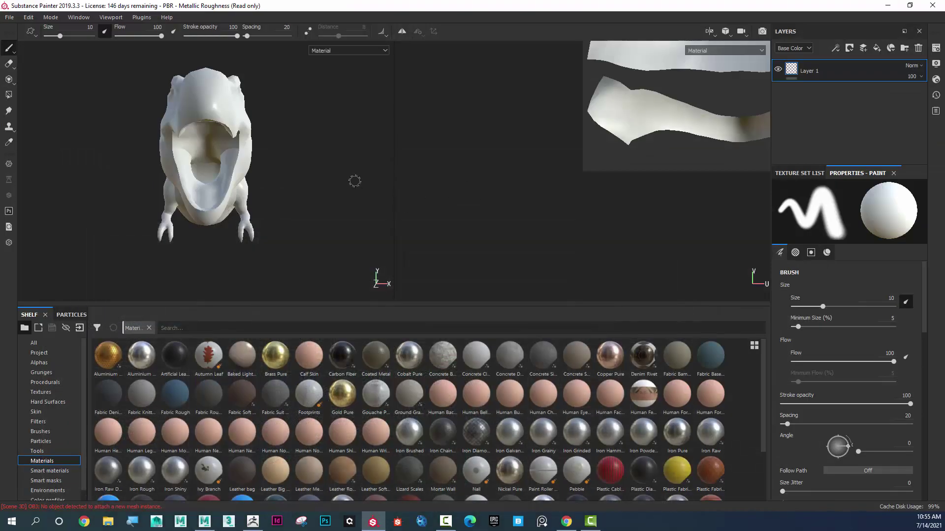
{"action": "left_click_drag", "start_coordinate": [354, 181], "coordinate": [301, 182], "text": "alt"}
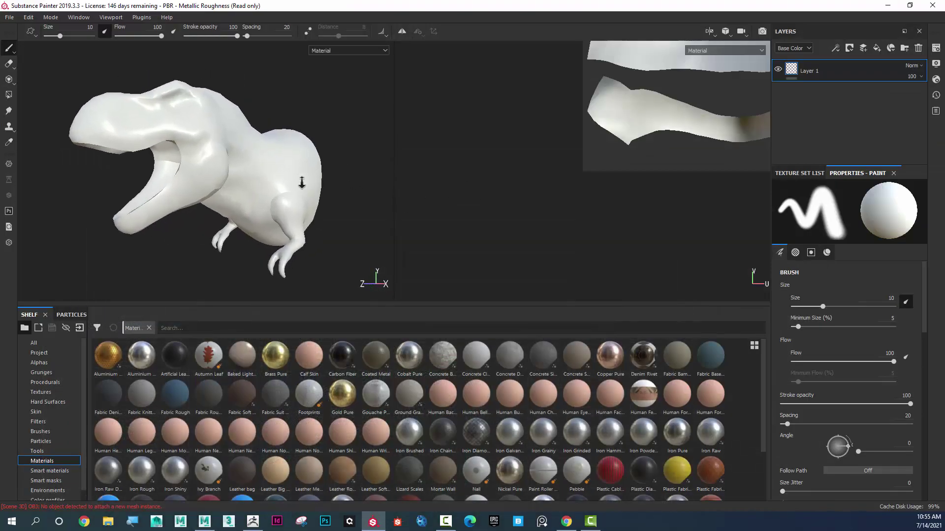
{"action": "scroll", "coordinate": [615, 192], "scroll_direction": "down", "scroll_amount": 3}
{"action": "middle_click_drag", "start_coordinate": [684, 192], "coordinate": [592, 193]}
{"action": "scroll", "coordinate": [616, 190], "scroll_direction": "up", "scroll_amount": 1}
{"action": "scroll", "coordinate": [592, 193], "scroll_direction": "down", "scroll_amount": 1}
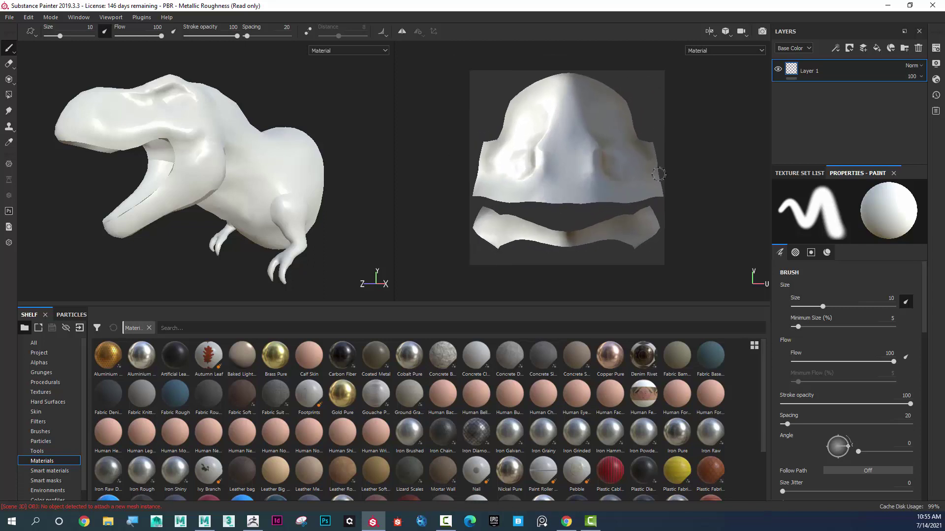
Step through the UV layouts of texture sets 1002, 1003, 1004 and 1005, ending on 1001
{"action": "left_click", "coordinate": [813, 175]}
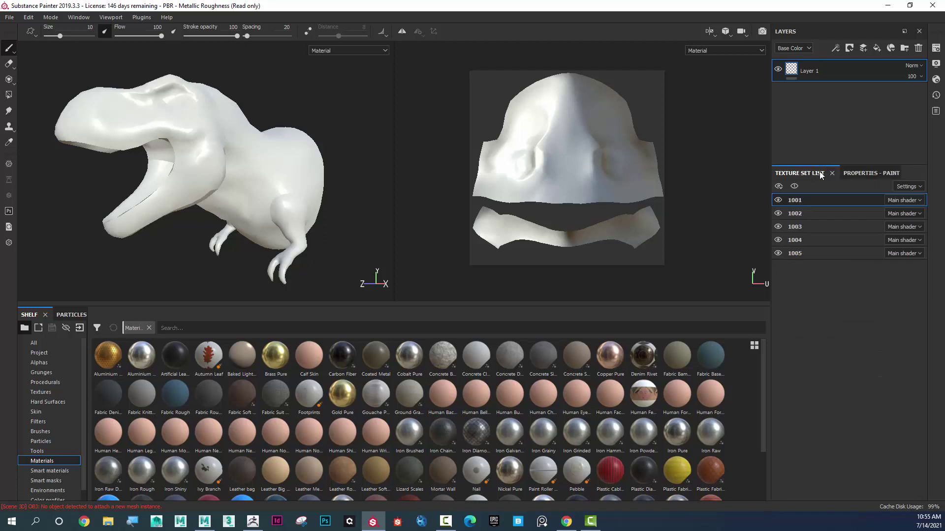
{"action": "left_click", "coordinate": [832, 173]}
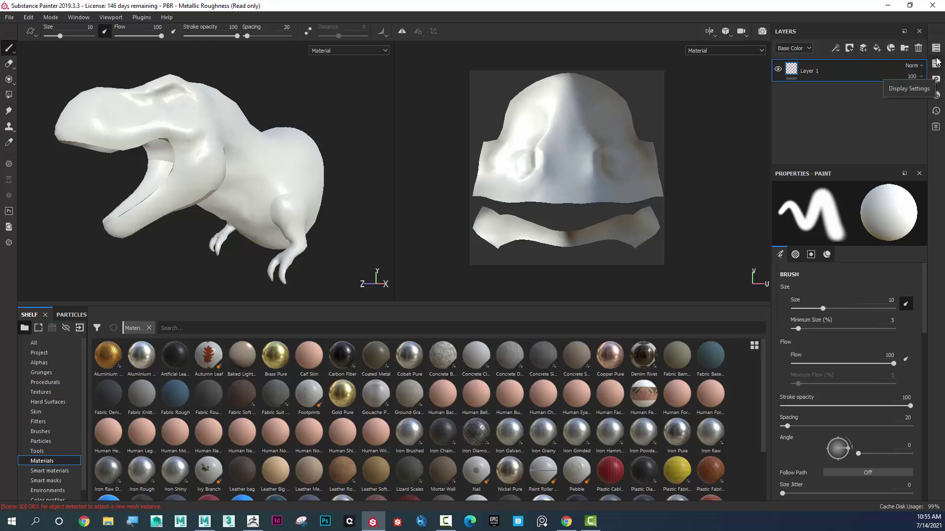
{"action": "left_click", "coordinate": [935, 49]}
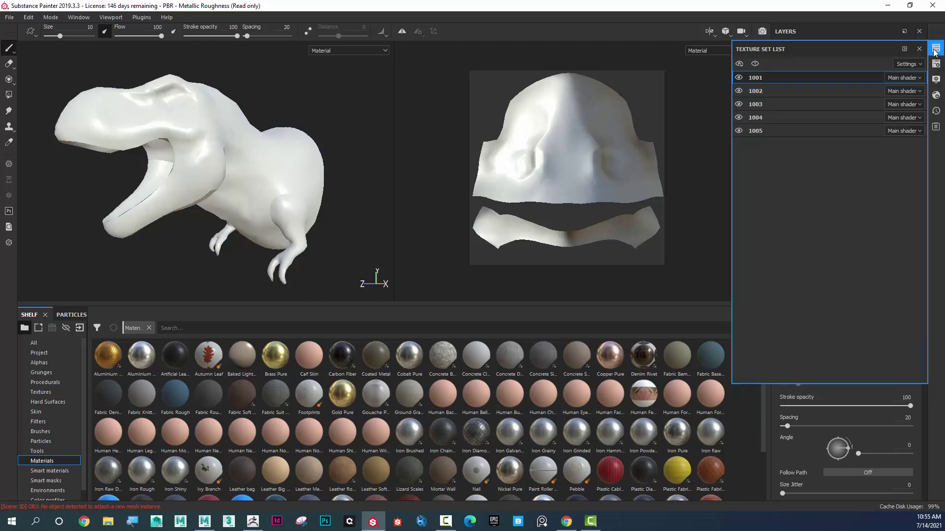
{"action": "left_click", "coordinate": [772, 91]}
{"action": "left_click", "coordinate": [775, 101]}
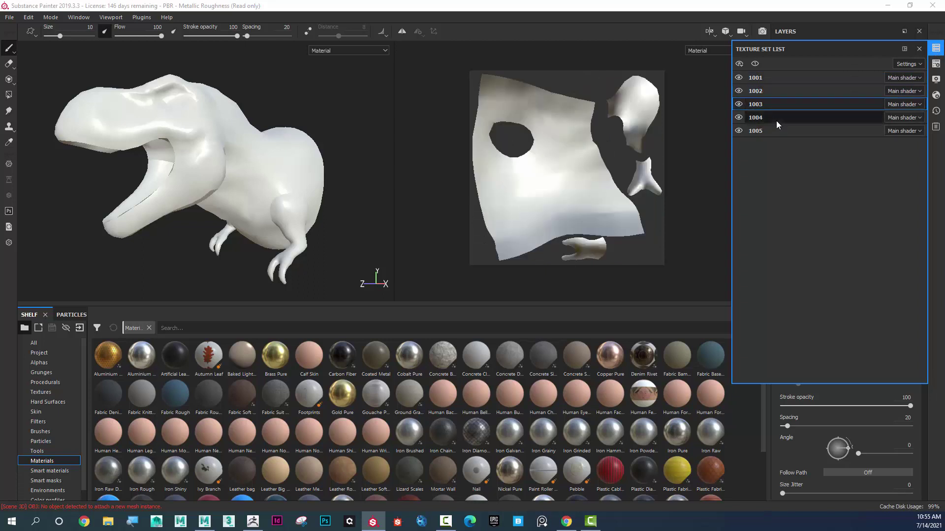
{"action": "left_click", "coordinate": [776, 120]}
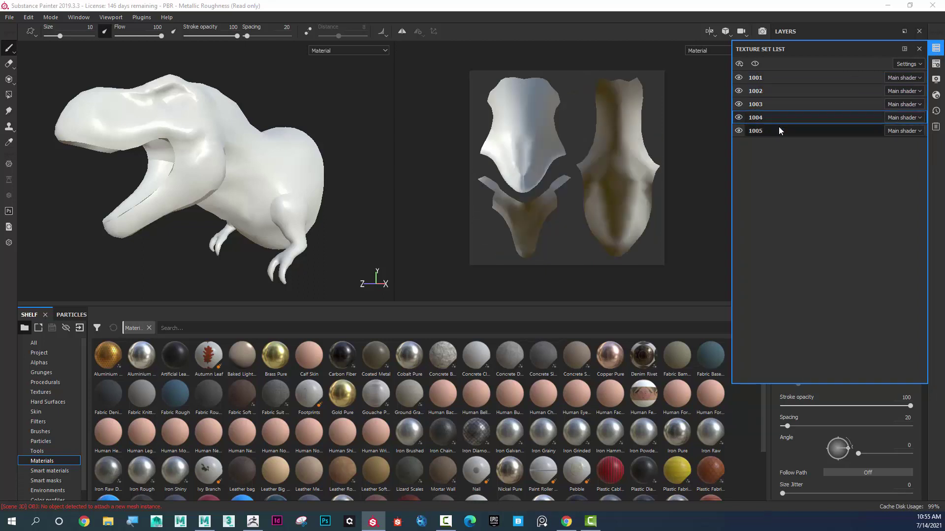
{"action": "left_click", "coordinate": [779, 128]}
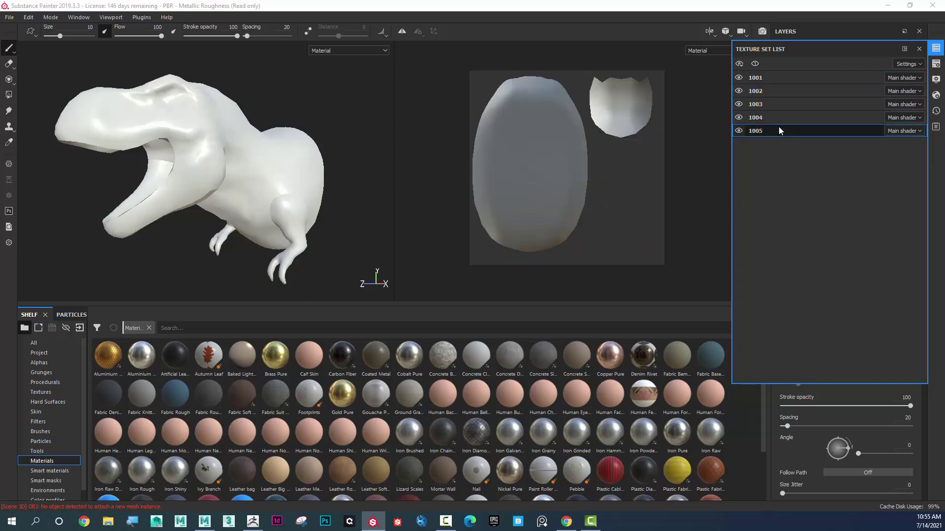
{"action": "left_click", "coordinate": [786, 79]}
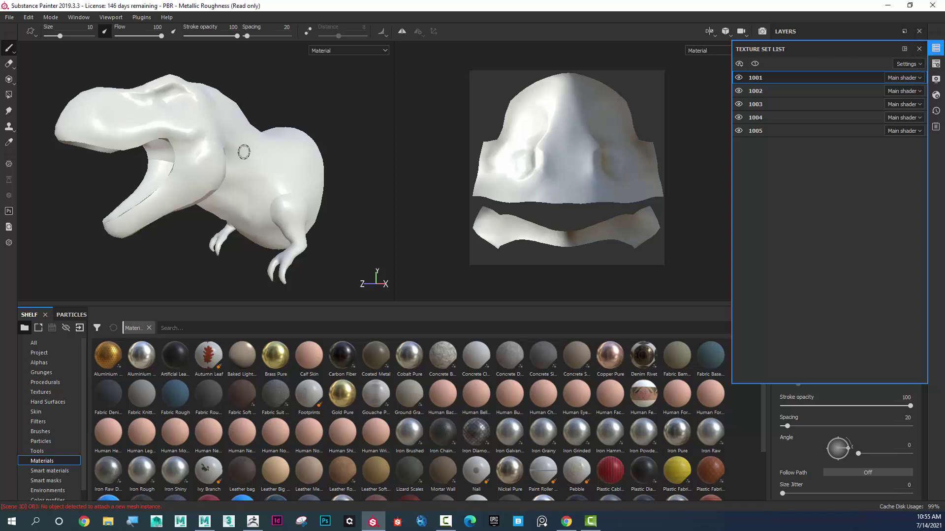
{"action": "left_click", "coordinate": [918, 49]}
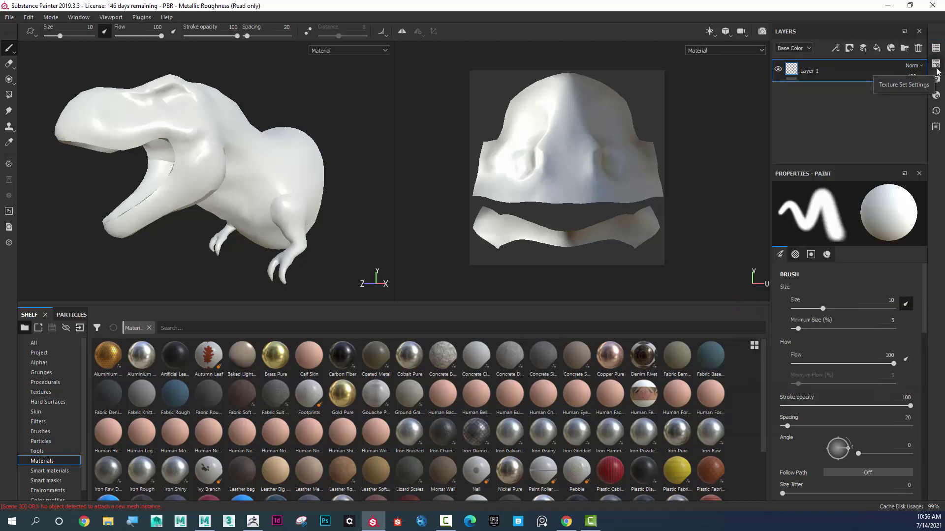
{"action": "left_click", "coordinate": [936, 64]}
{"action": "left_click_drag", "start_coordinate": [865, 66], "coordinate": [622, 79]}
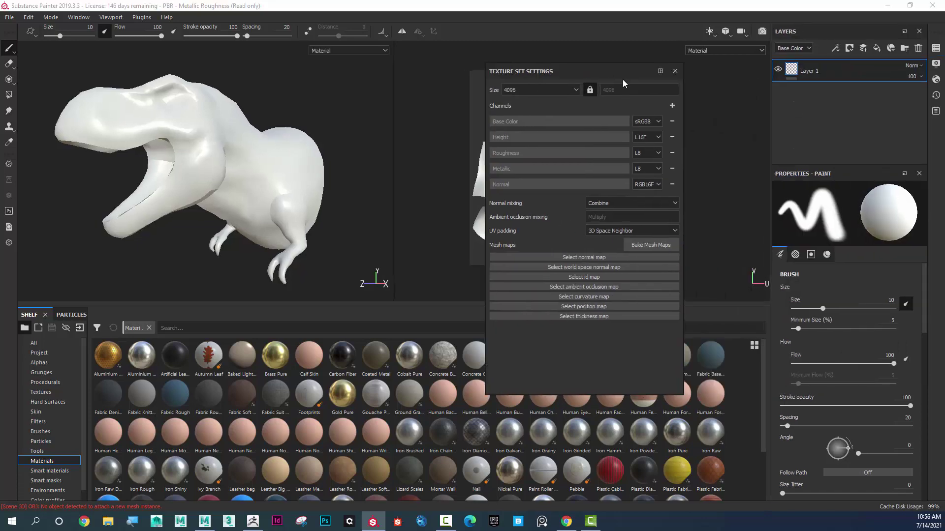
{"action": "left_click", "coordinate": [644, 246]}
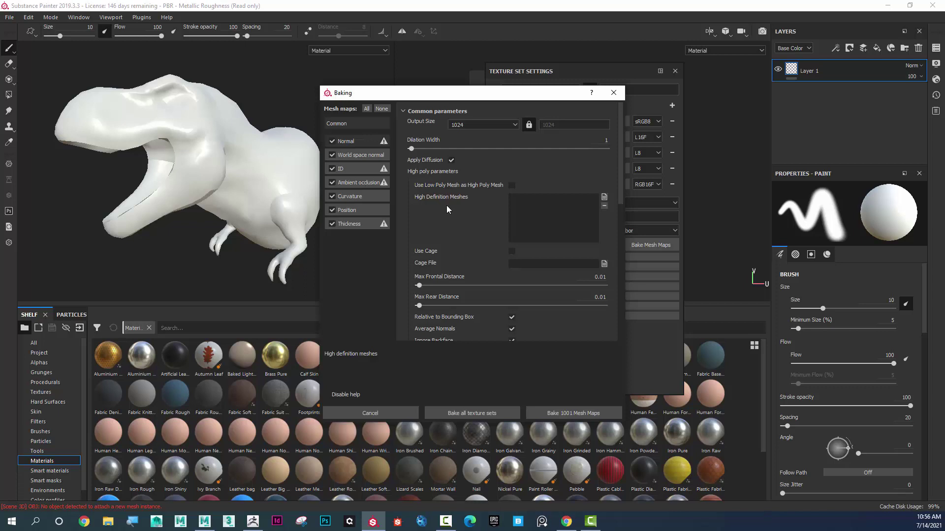
{"action": "left_click", "coordinate": [613, 93]}
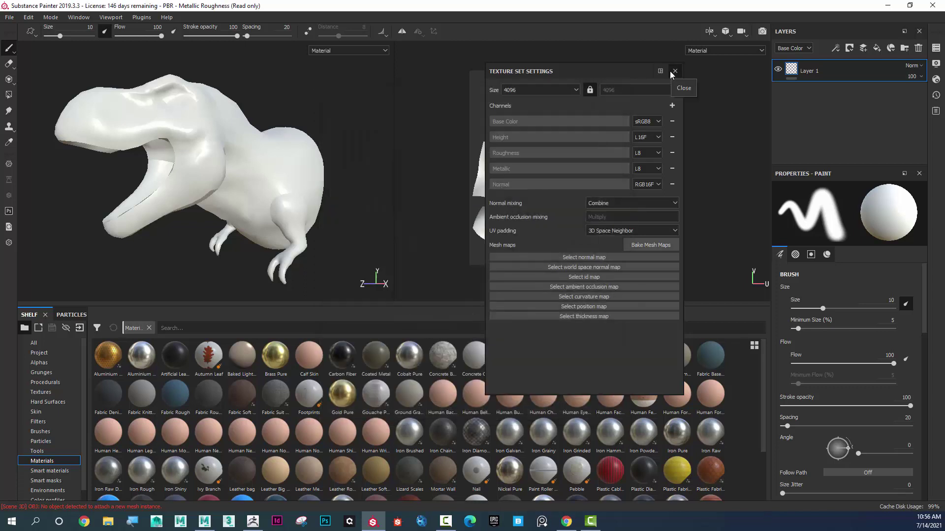
{"action": "left_click", "coordinate": [674, 71]}
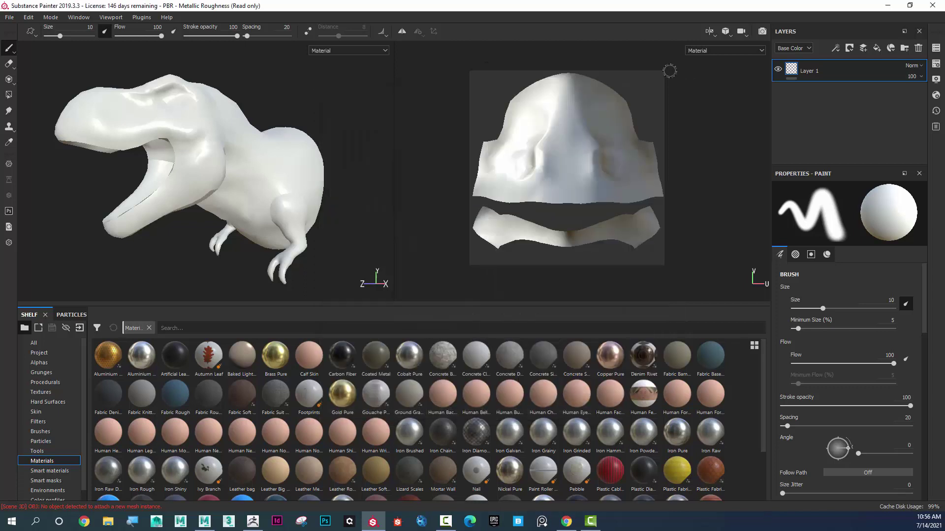
Add ZB_Trex_50-DM1001.exr from the five EXR maps to the Import resources list
{"action": "left_click", "coordinate": [80, 328]}
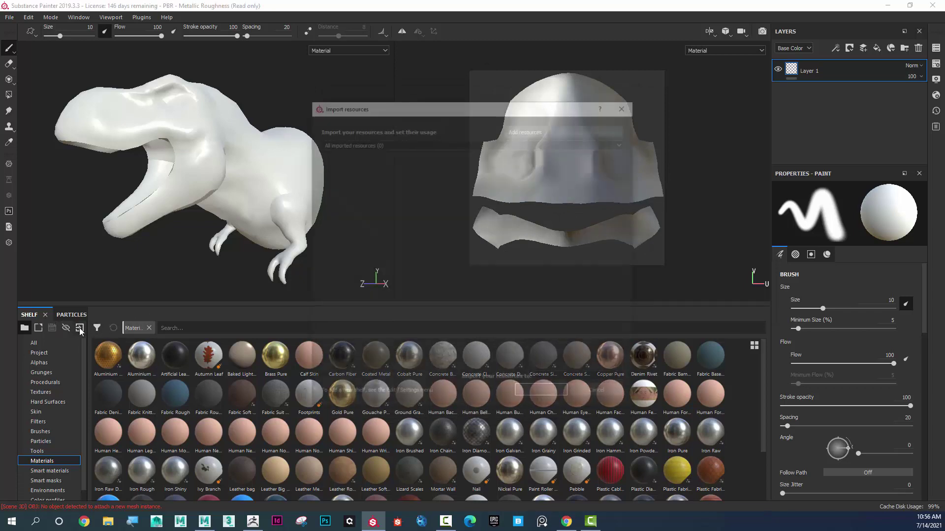
{"action": "left_click", "coordinate": [517, 128]}
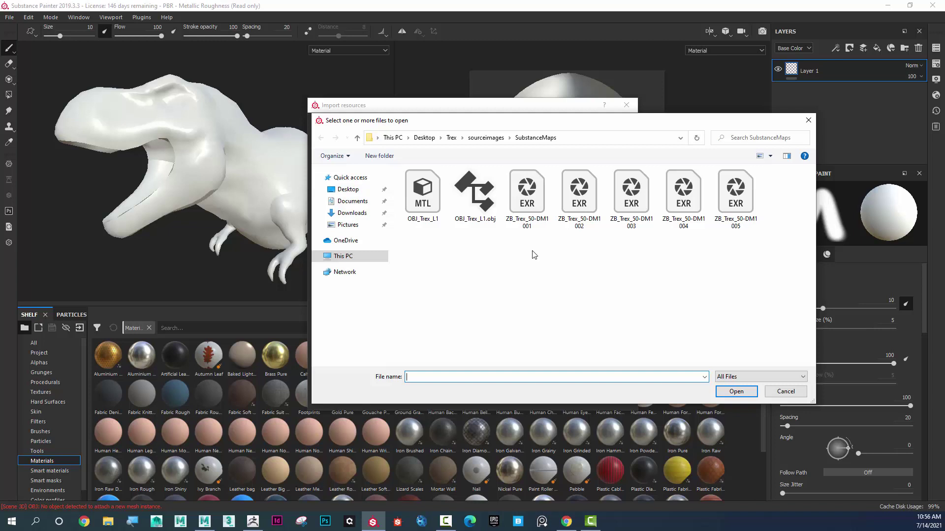
{"action": "left_click_drag", "start_coordinate": [532, 250], "coordinate": [742, 195]}
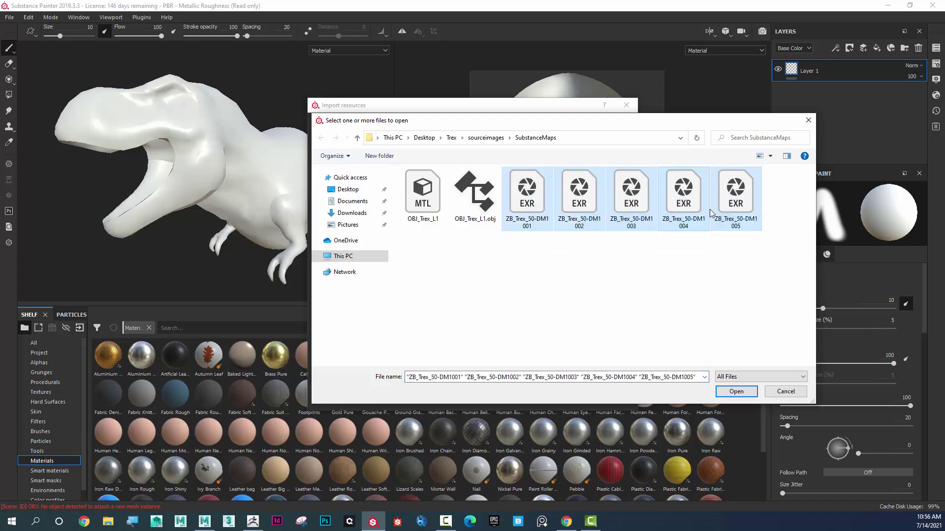
{"action": "left_click", "coordinate": [538, 208]}
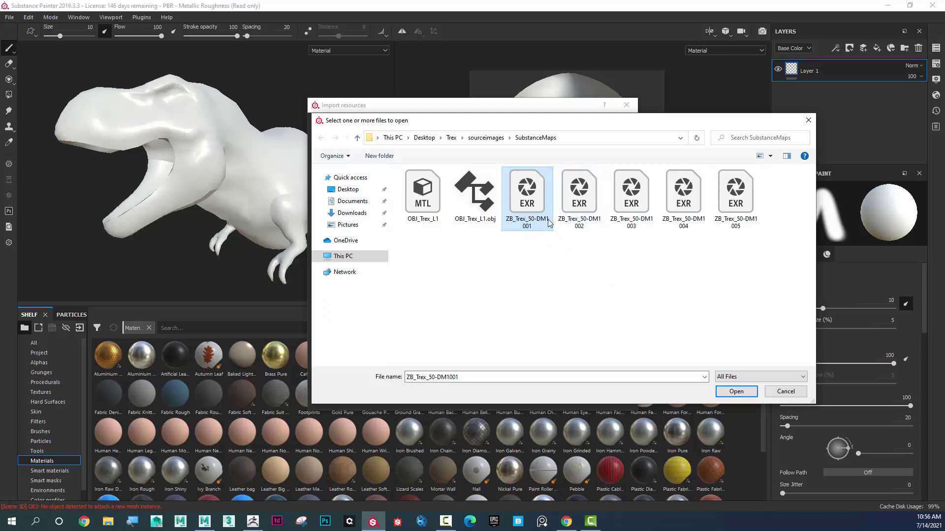
{"action": "left_click", "coordinate": [736, 392]}
Enter prefix 'Cus', mark the map as texture, target the current project, and import it
{"action": "left_click", "coordinate": [519, 161]}
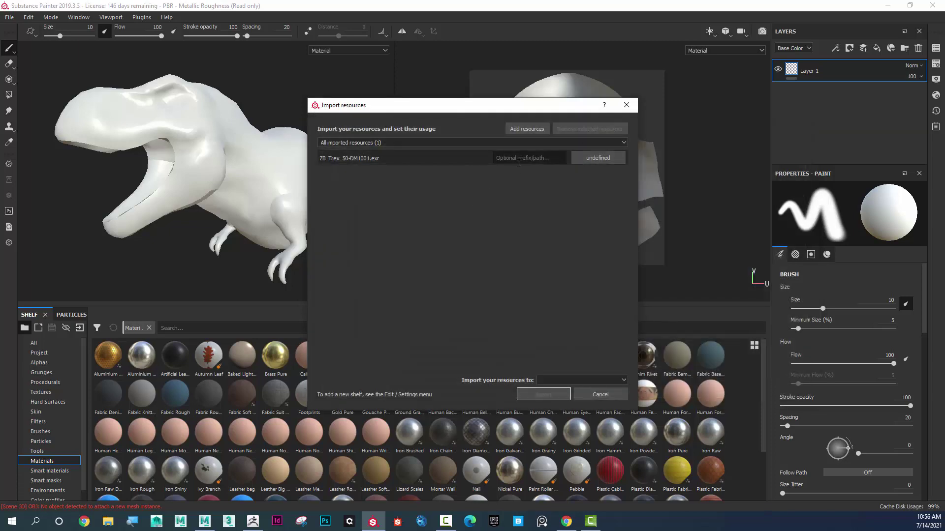
{"action": "type", "text": "Custom"}
{"action": "left_click", "coordinate": [597, 157]}
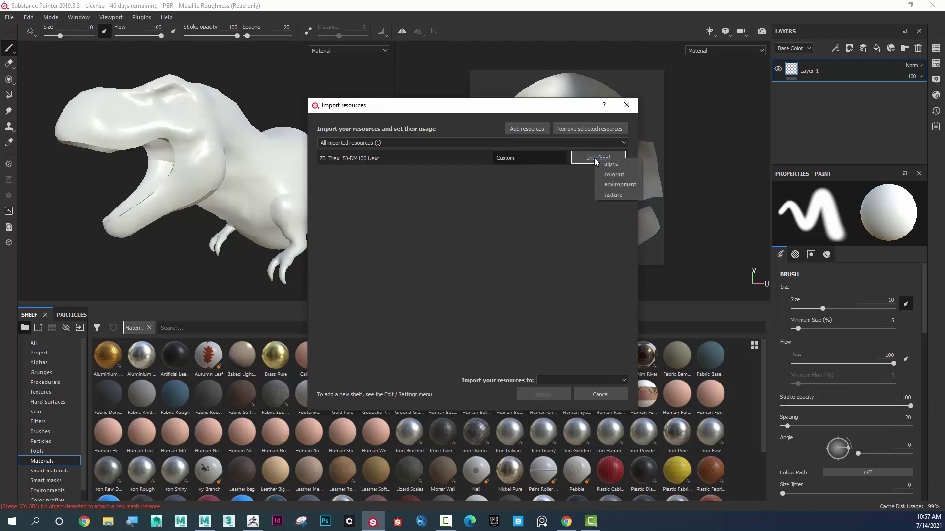
{"action": "left_click", "coordinate": [613, 195]}
{"action": "left_click", "coordinate": [623, 381]}
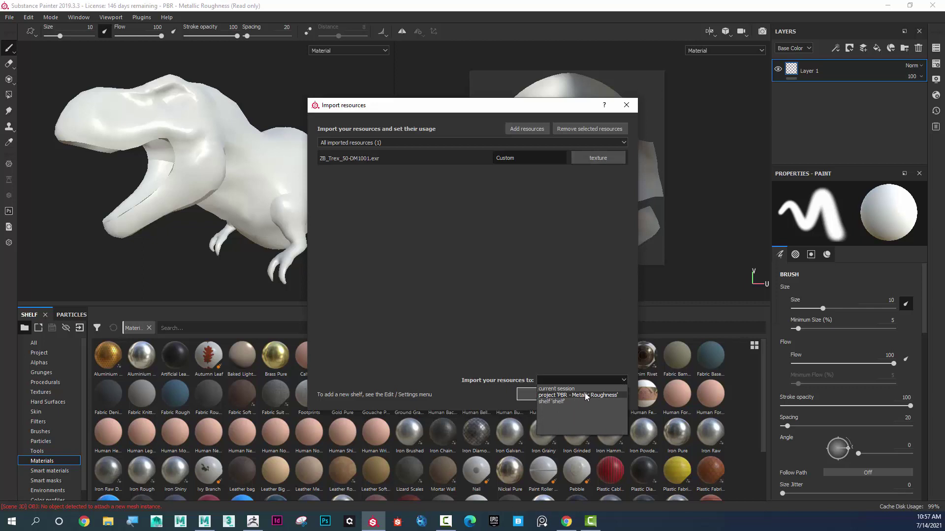
{"action": "left_click", "coordinate": [586, 396]}
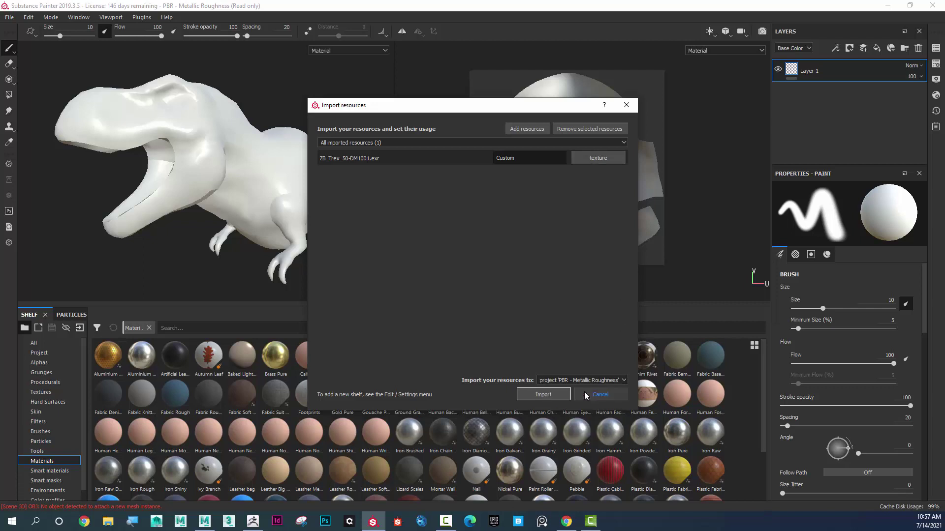
{"action": "left_click", "coordinate": [542, 395]}
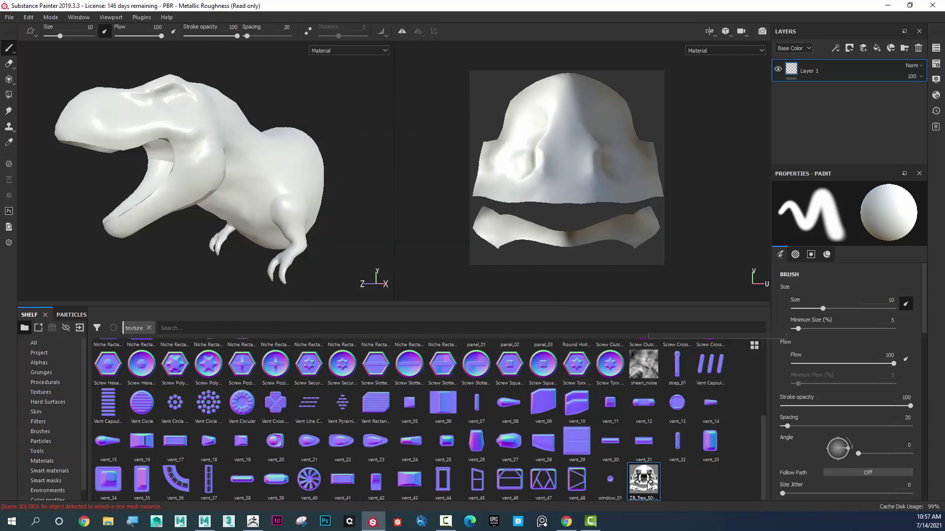
Widen the layers panels and float the Texture Set Settings over the 2D view
{"action": "mouse_move", "coordinate": [649, 486]}
{"action": "left_click_drag", "start_coordinate": [771, 189], "coordinate": [756, 189]}
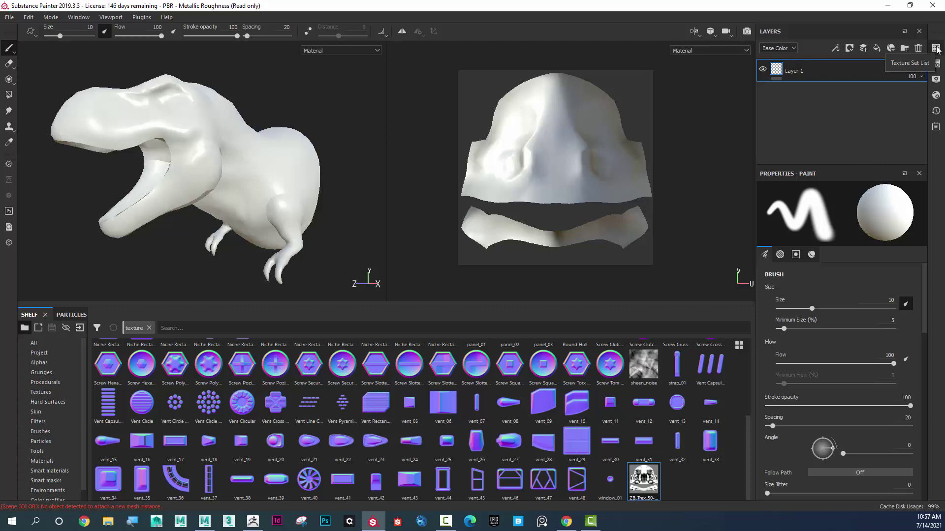
{"action": "left_click", "coordinate": [937, 50]}
{"action": "left_click", "coordinate": [935, 49]}
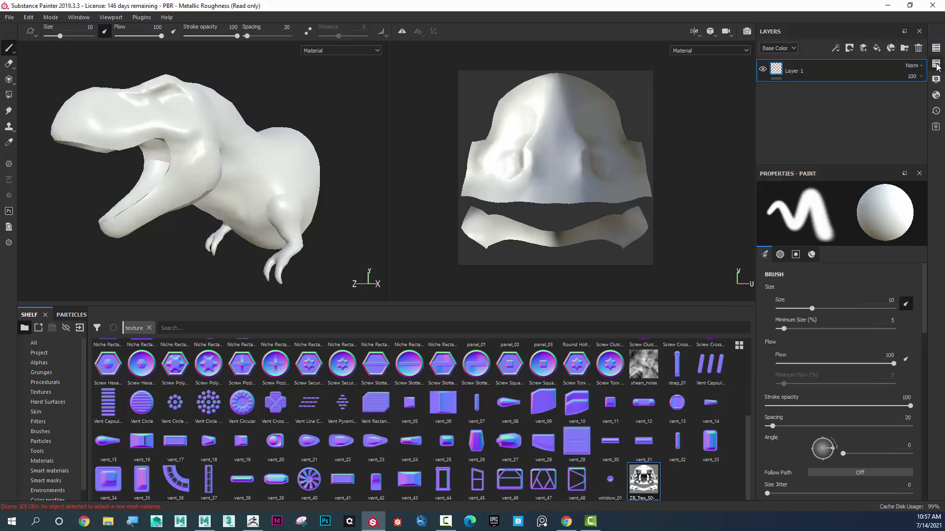
{"action": "left_click", "coordinate": [937, 65]}
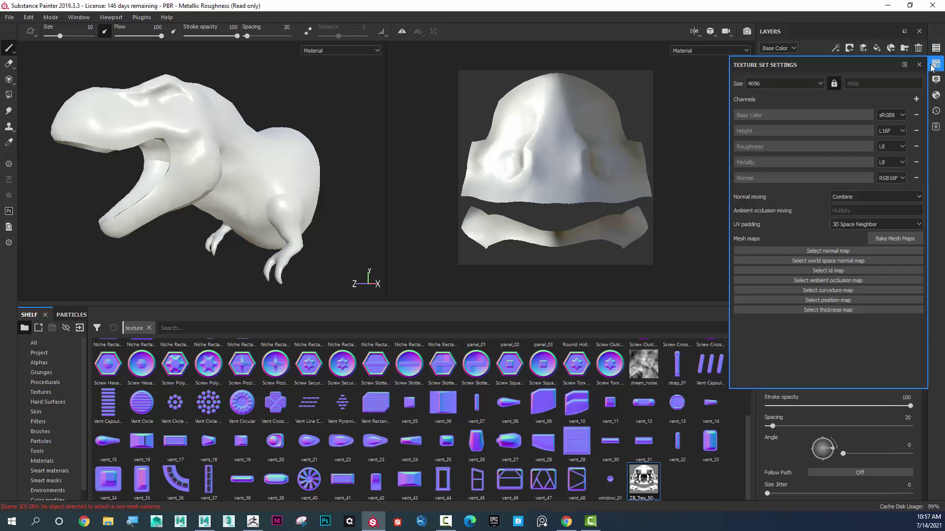
{"action": "left_click_drag", "start_coordinate": [881, 66], "coordinate": [653, 83]}
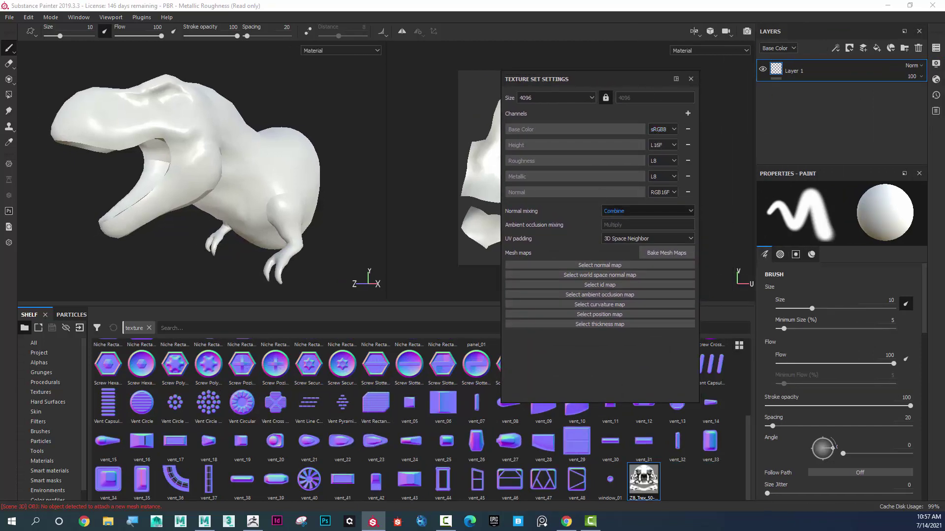
Add a Displacement channel (L16F) beside Height and Normal, then close the settings
{"action": "scroll", "coordinate": [866, 362], "scroll_direction": "down", "scroll_amount": 3}
{"action": "scroll", "coordinate": [866, 363], "scroll_direction": "down", "scroll_amount": 6}
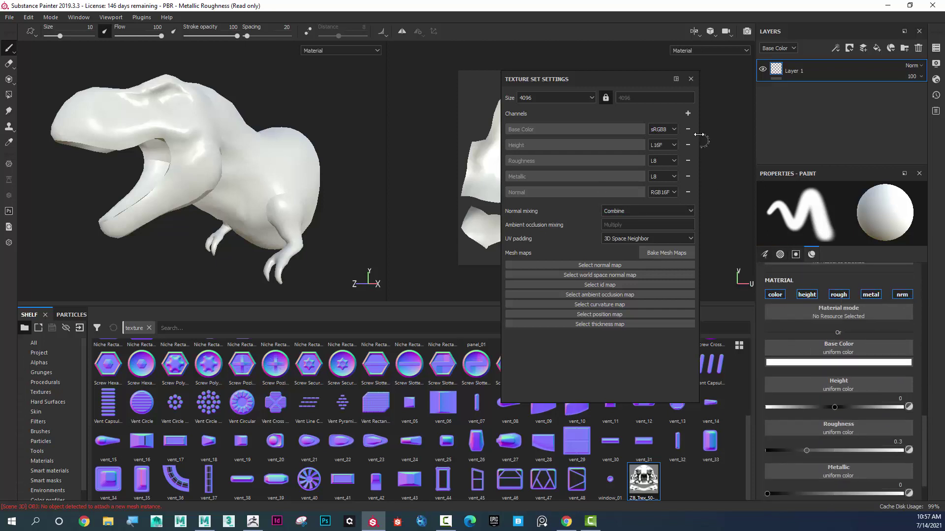
{"action": "left_click", "coordinate": [688, 113]}
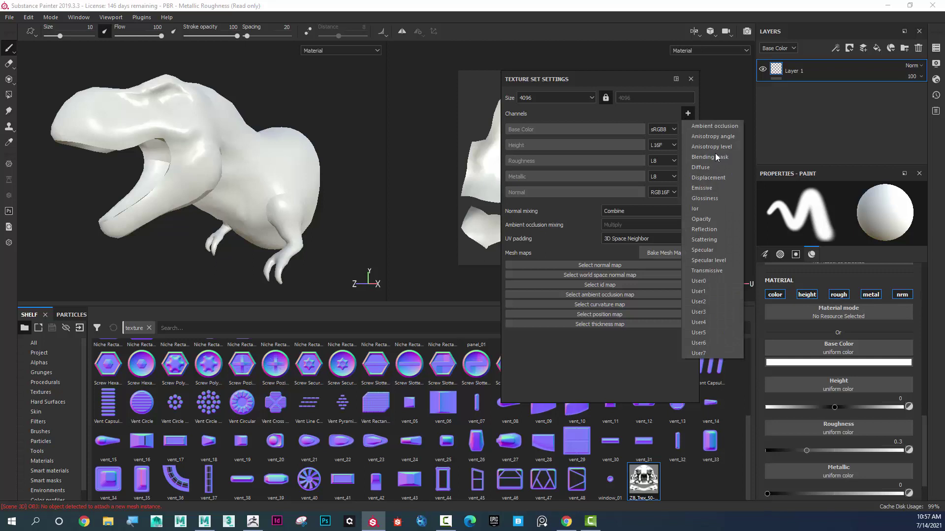
{"action": "left_click", "coordinate": [709, 177]}
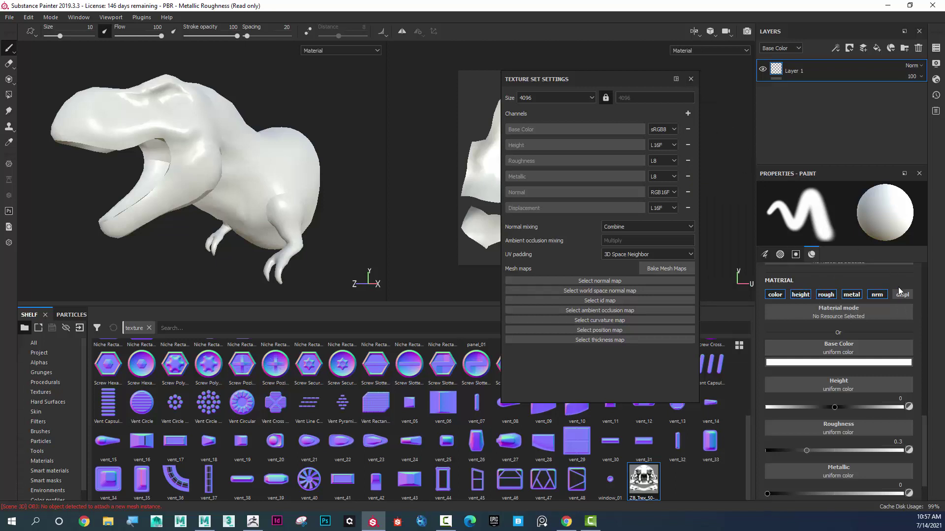
{"action": "scroll", "coordinate": [905, 297], "scroll_direction": "down", "scroll_amount": 1}
{"action": "scroll", "coordinate": [905, 297], "scroll_direction": "up", "scroll_amount": 1}
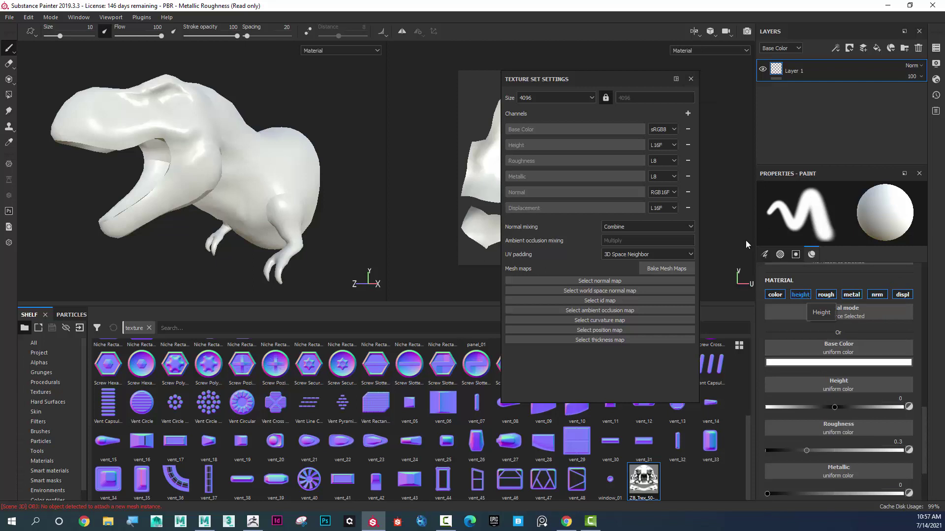
{"action": "left_click", "coordinate": [691, 80]}
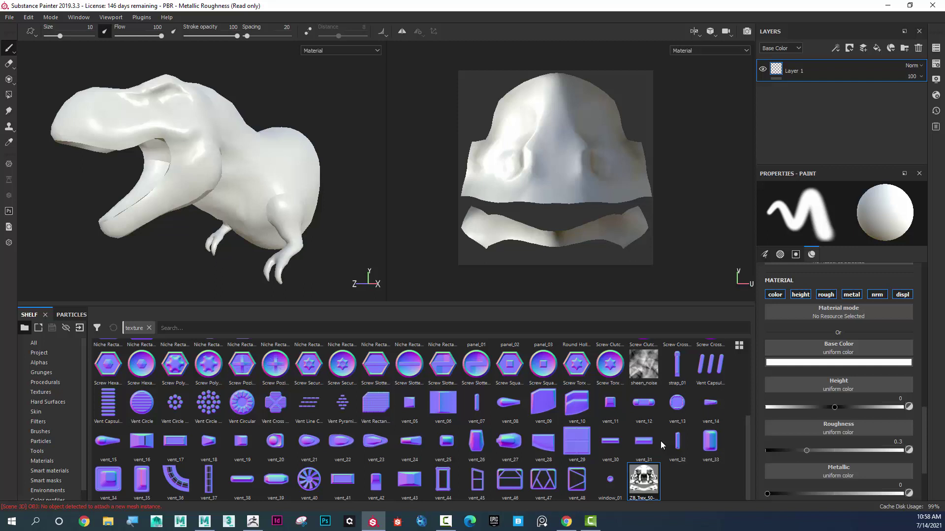
{"action": "scroll", "coordinate": [826, 300], "scroll_direction": "up", "scroll_amount": 2}
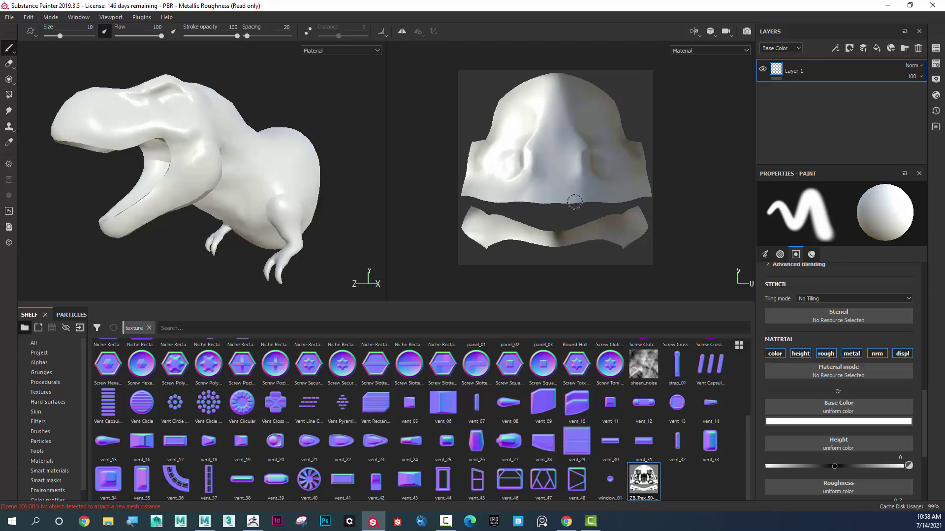
{"action": "mouse_move", "coordinate": [204, 522]}
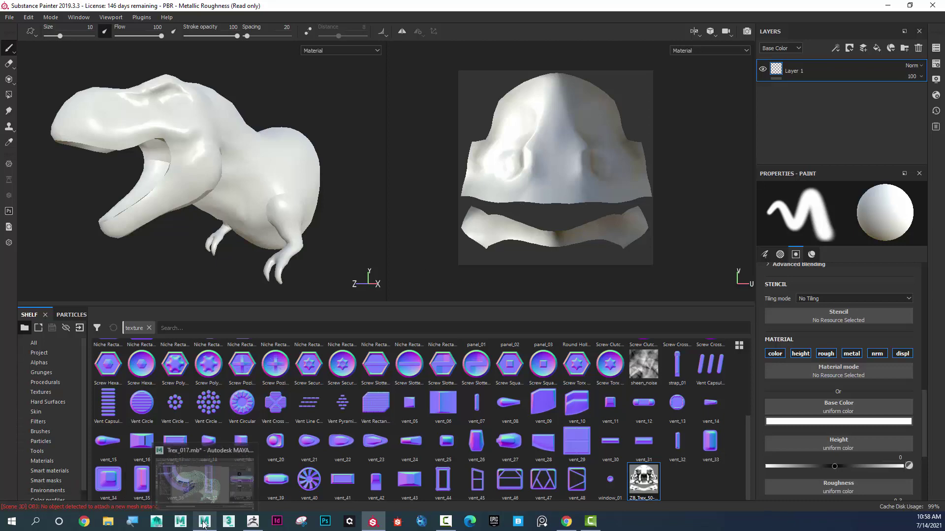
{"action": "left_click", "coordinate": [216, 447]}
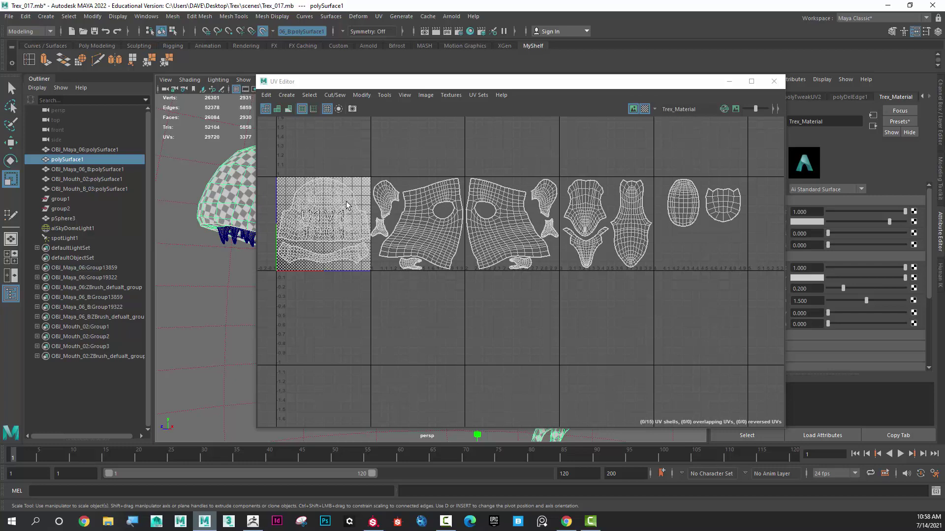
{"action": "scroll", "coordinate": [301, 235], "scroll_direction": "up", "scroll_amount": 5}
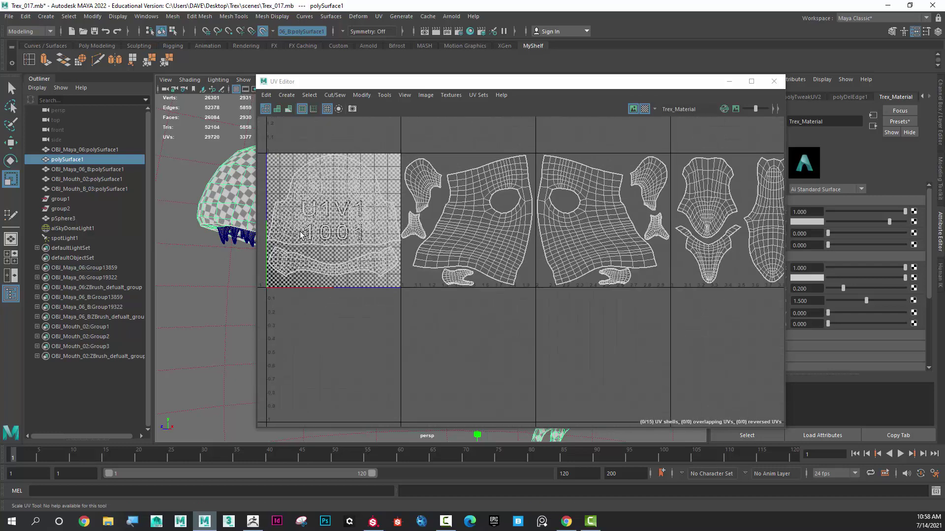
{"action": "scroll", "coordinate": [428, 244], "scroll_direction": "down", "scroll_amount": 3}
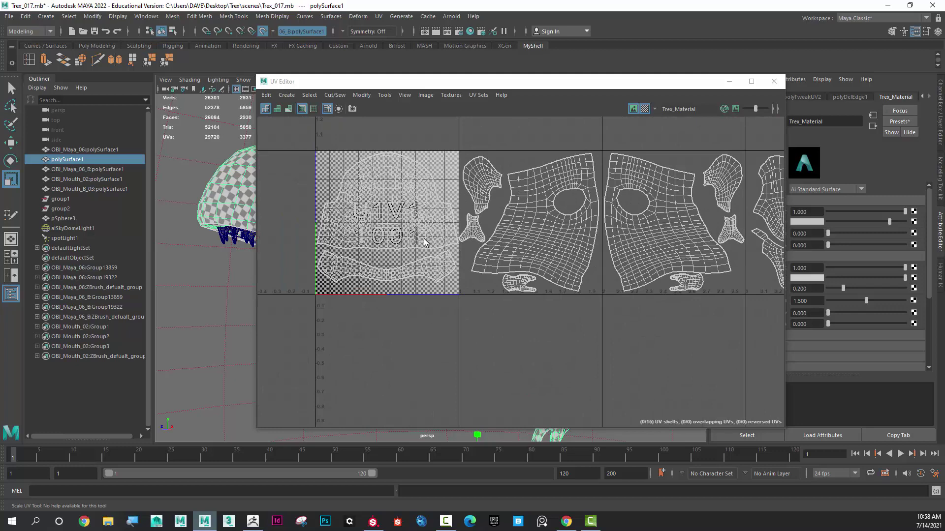
{"action": "left_click_drag", "start_coordinate": [627, 84], "coordinate": [0, 101]}
{"action": "left_click", "coordinate": [887, 6]}
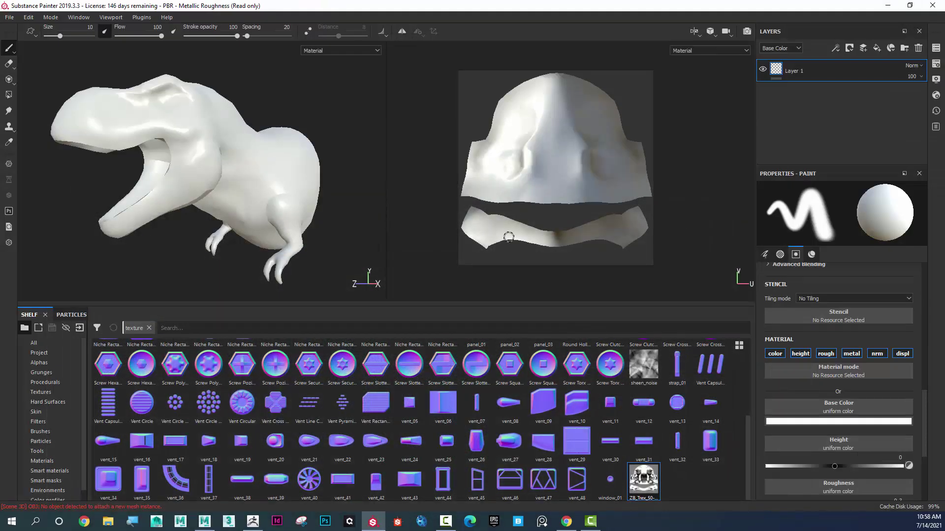
Add a fill layer using ZB_Trex_50-DM1001 as height and inspect the scaly T-rex head
{"action": "left_click", "coordinate": [876, 48]}
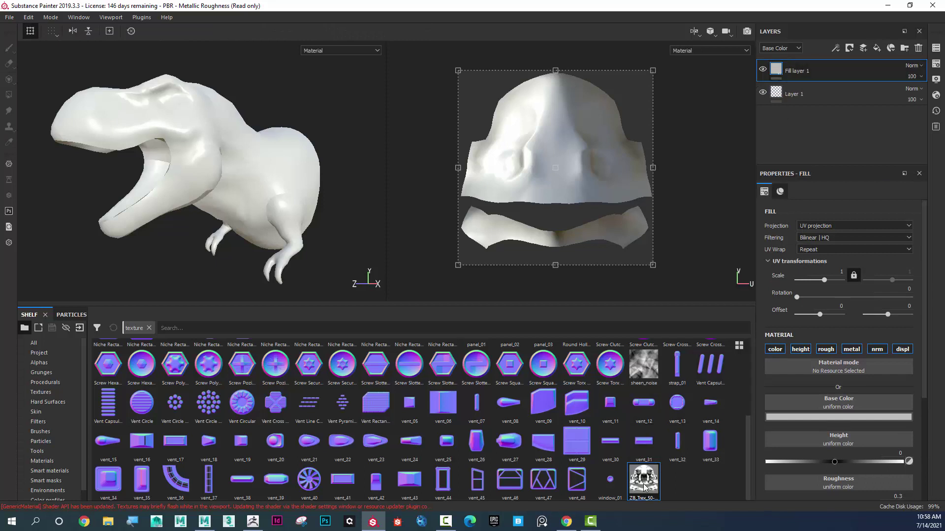
{"action": "mouse_move", "coordinate": [645, 487]}
{"action": "left_click_drag", "start_coordinate": [645, 488], "coordinate": [850, 446]}
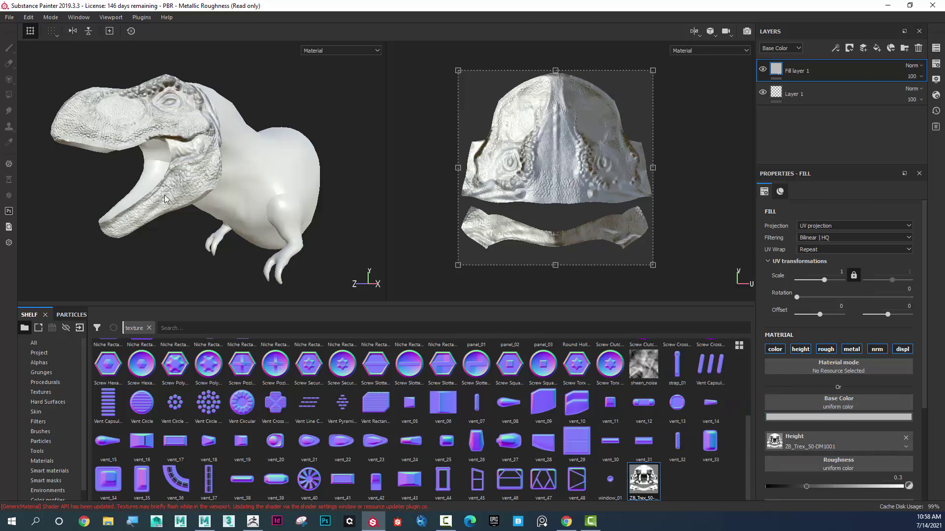
{"action": "left_click_drag", "start_coordinate": [220, 211], "coordinate": [379, 179], "text": "alt"}
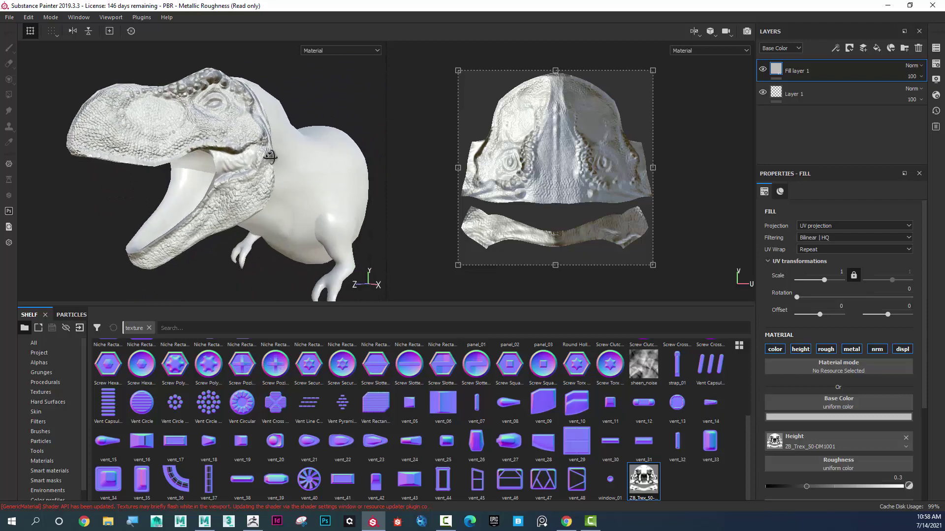
{"action": "middle_click_drag", "start_coordinate": [379, 179], "coordinate": [352, 162], "text": "alt"}
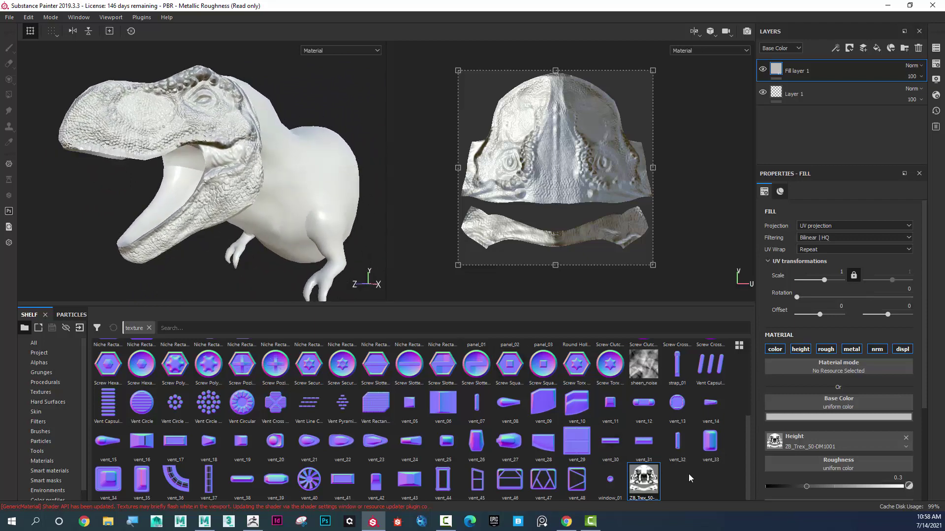
Import ZB_Trex_50-DM1002.exr into the current project with texture usage
{"action": "left_click", "coordinate": [80, 328]}
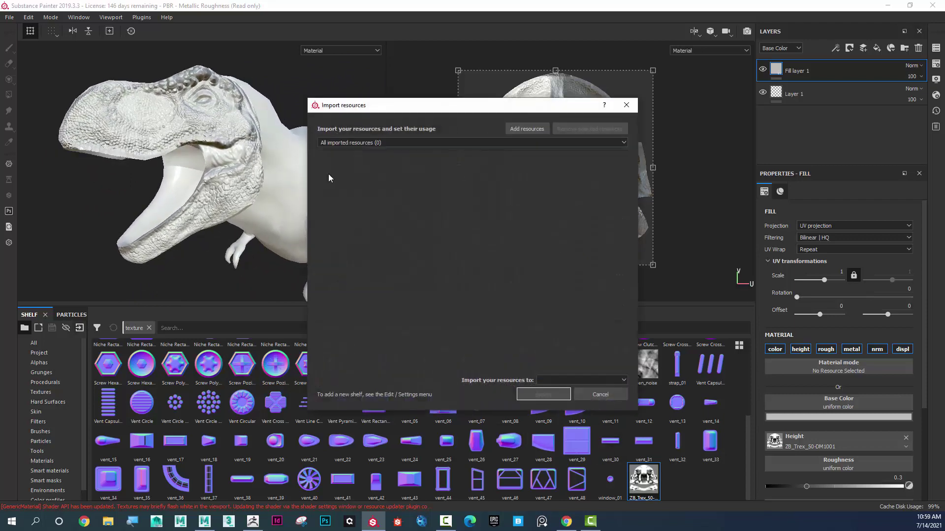
{"action": "left_click", "coordinate": [533, 129]}
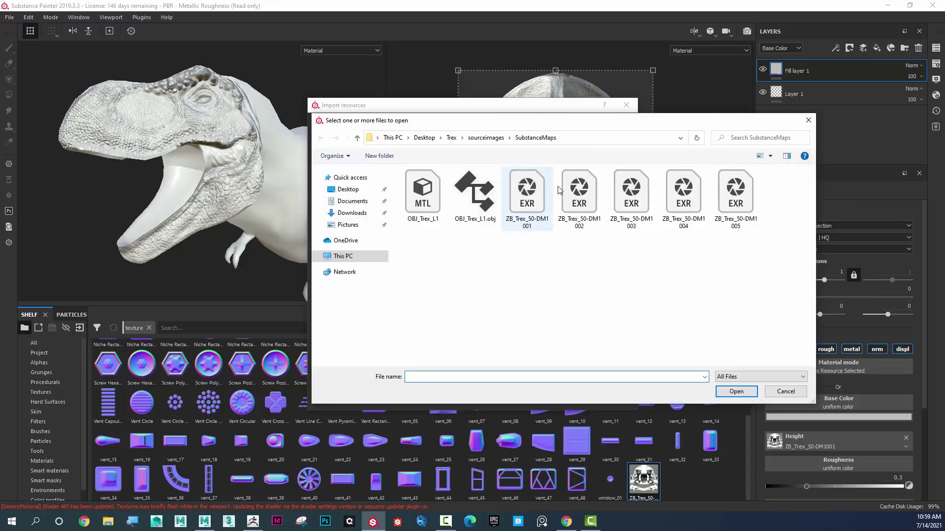
{"action": "left_click", "coordinate": [589, 219]}
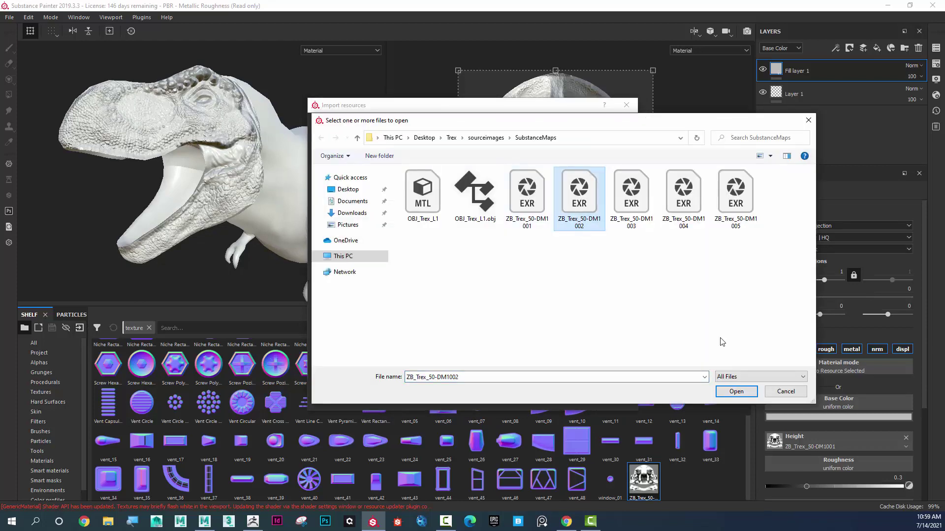
{"action": "left_click", "coordinate": [737, 391]}
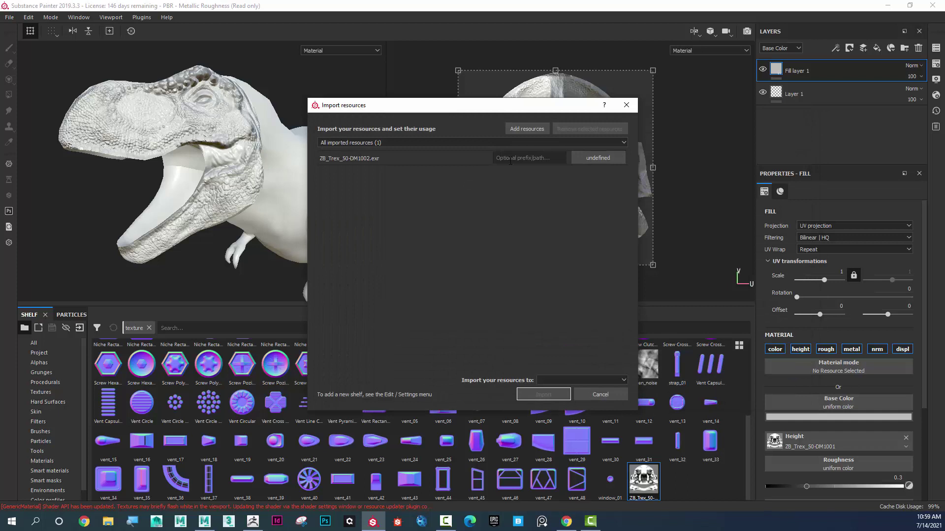
{"action": "left_click", "coordinate": [511, 160]}
{"action": "left_click", "coordinate": [510, 158]}
{"action": "type", "text": "Custom"}
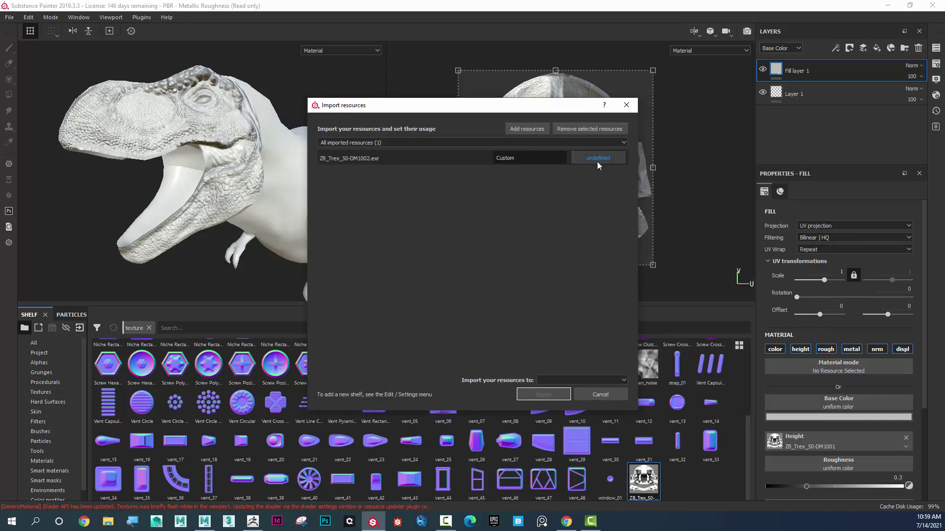
{"action": "left_click", "coordinate": [598, 161]}
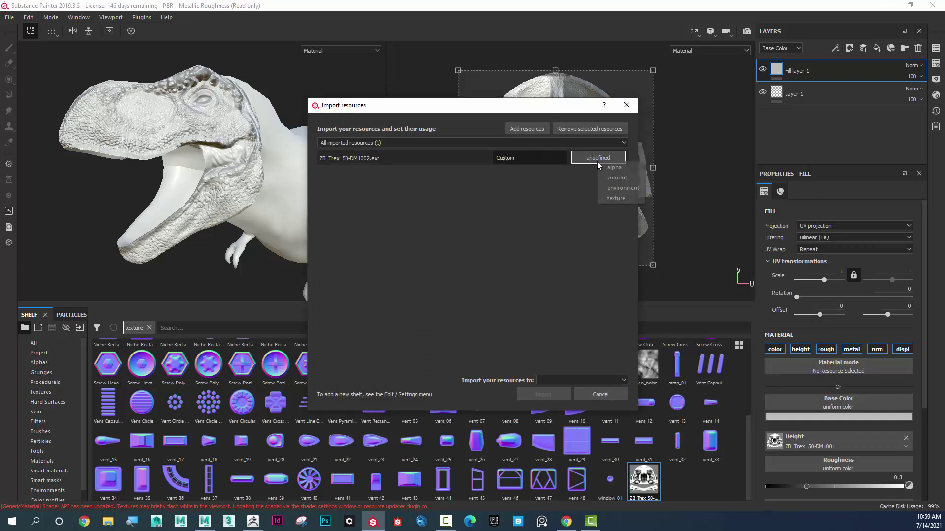
{"action": "left_click", "coordinate": [616, 198]}
{"action": "left_click", "coordinate": [597, 380]}
{"action": "left_click", "coordinate": [587, 393]}
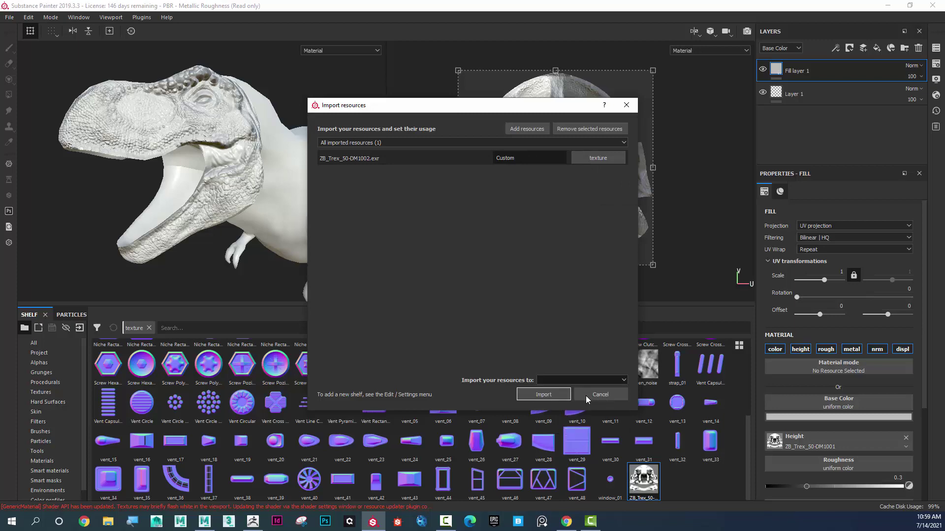
{"action": "left_click", "coordinate": [543, 394]}
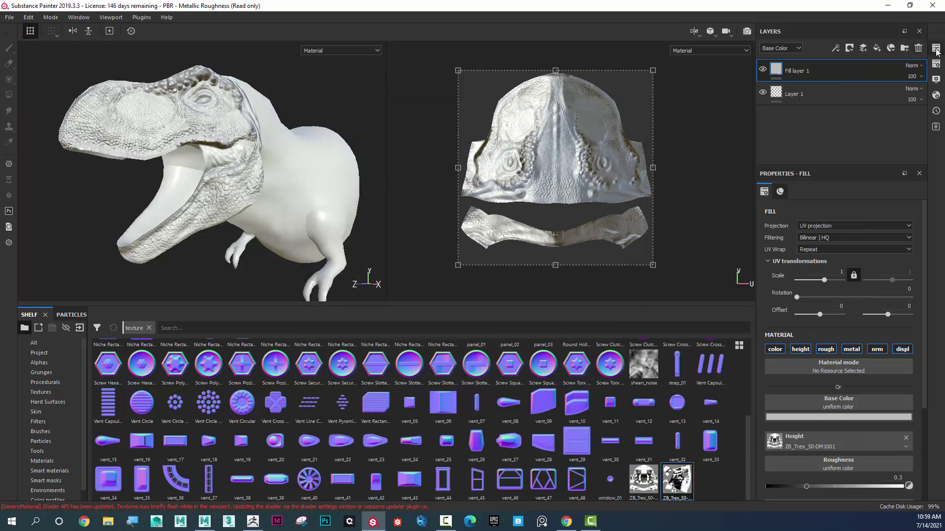
On texture set 1002, add a fill layer using ZB_Trex_50-DM1002 as its height
{"action": "left_click", "coordinate": [936, 49]}
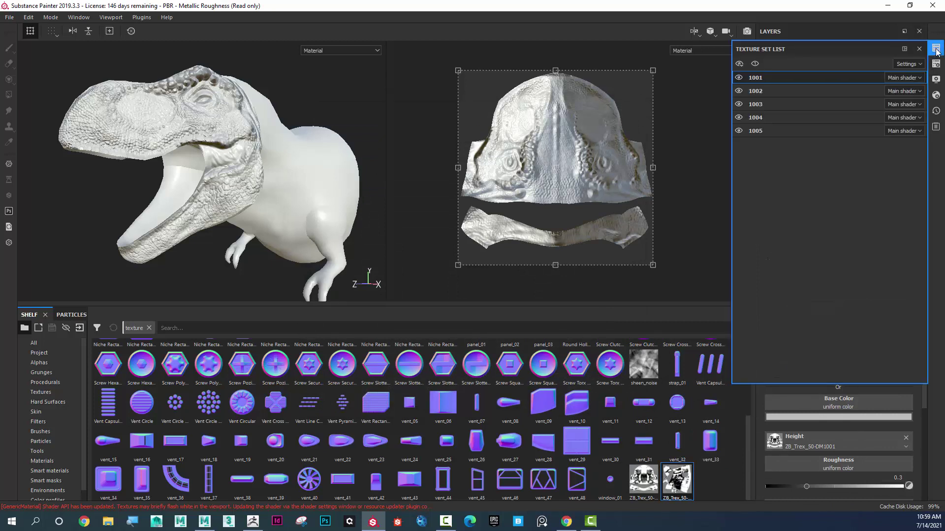
{"action": "left_click", "coordinate": [778, 91]}
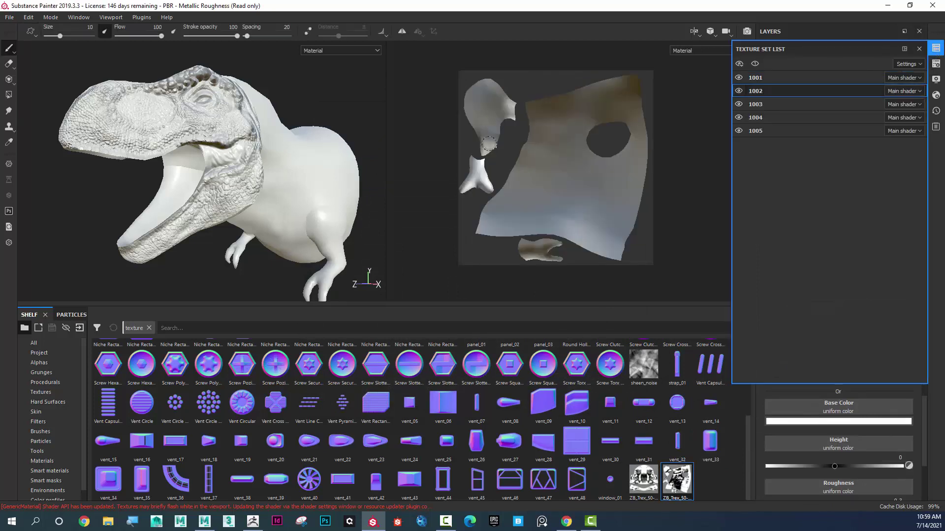
{"action": "left_click", "coordinate": [918, 51]}
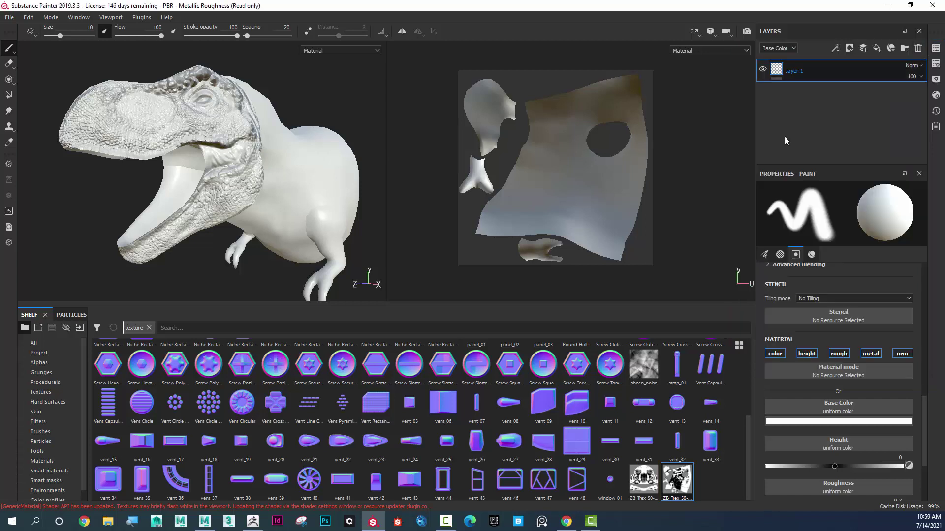
{"action": "left_click", "coordinate": [880, 49]}
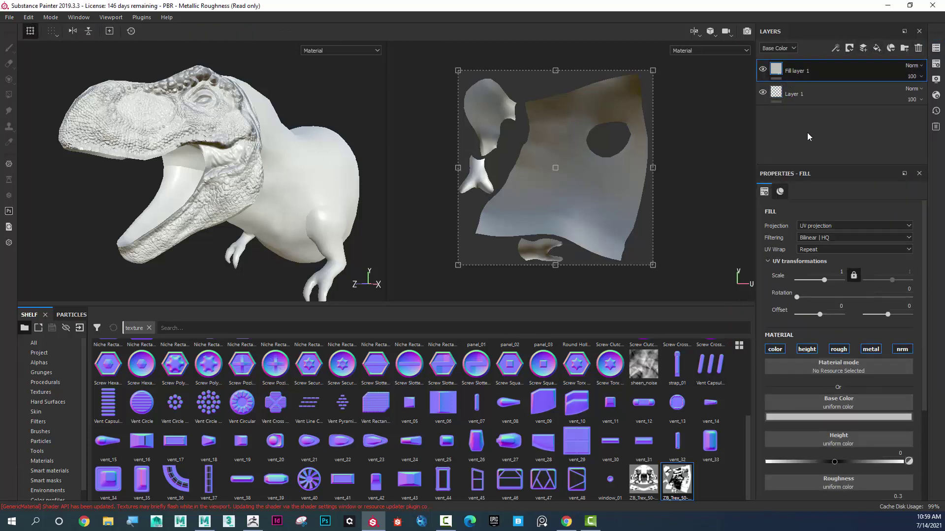
{"action": "left_click_drag", "start_coordinate": [679, 484], "coordinate": [820, 443]}
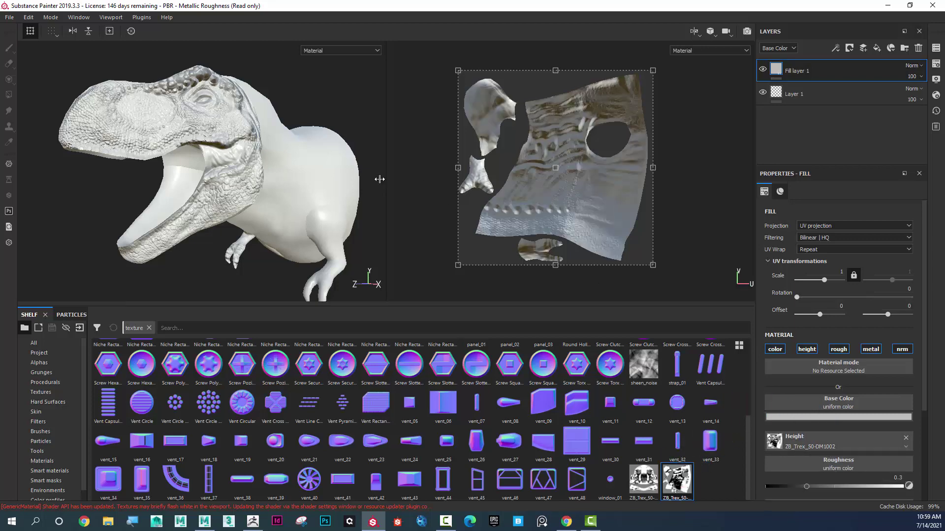
{"action": "mouse_move", "coordinate": [298, 95]}
{"action": "right_mouse_down", "text": "alt"}
{"action": "mouse_move", "coordinate": [432, 93]}
{"action": "mouse_move", "coordinate": [301, 89]}
{"action": "right_mouse_up", "text": "alt"}
{"action": "left_click_drag", "start_coordinate": [301, 89], "coordinate": [295, 89], "text": "alt"}
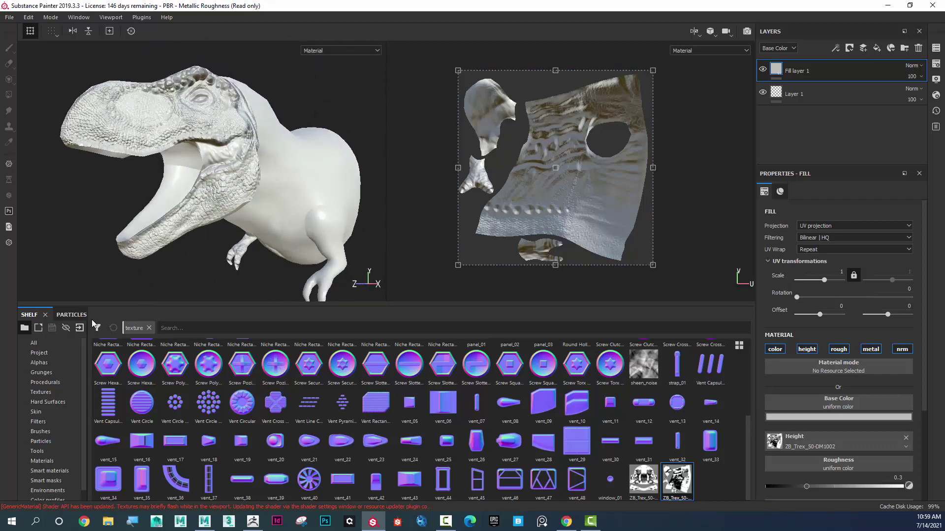
Import ZB_Trex_50-DM1003.exr as a texture into the current project
{"action": "left_click", "coordinate": [79, 328]}
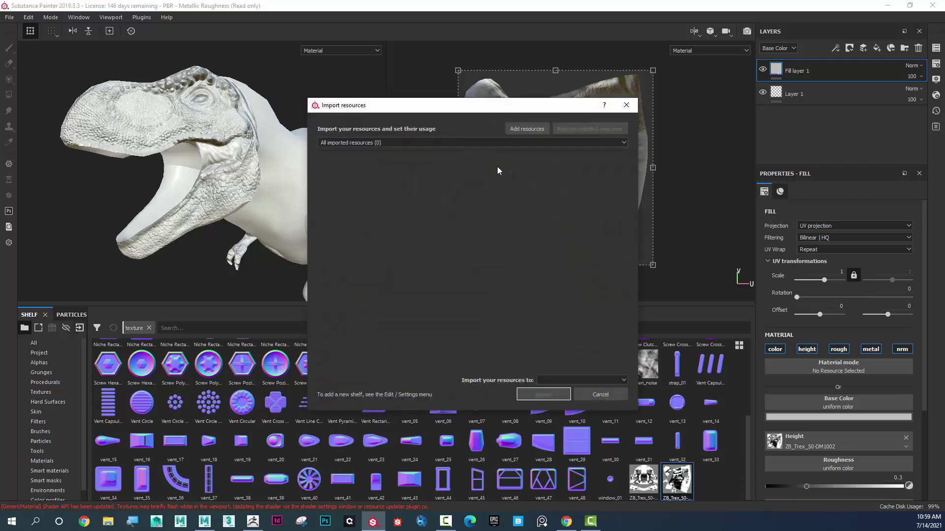
{"action": "left_click", "coordinate": [527, 130]}
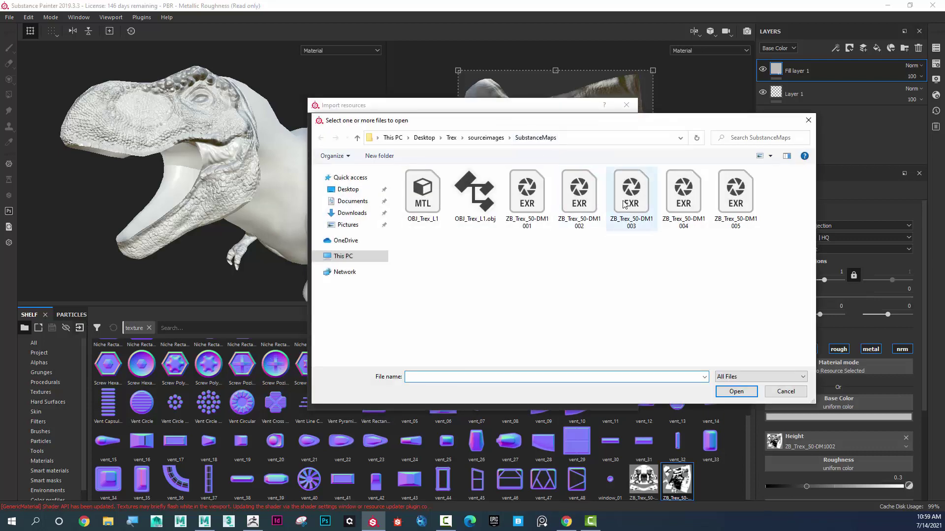
{"action": "left_click", "coordinate": [631, 197]}
{"action": "left_click", "coordinate": [735, 391]}
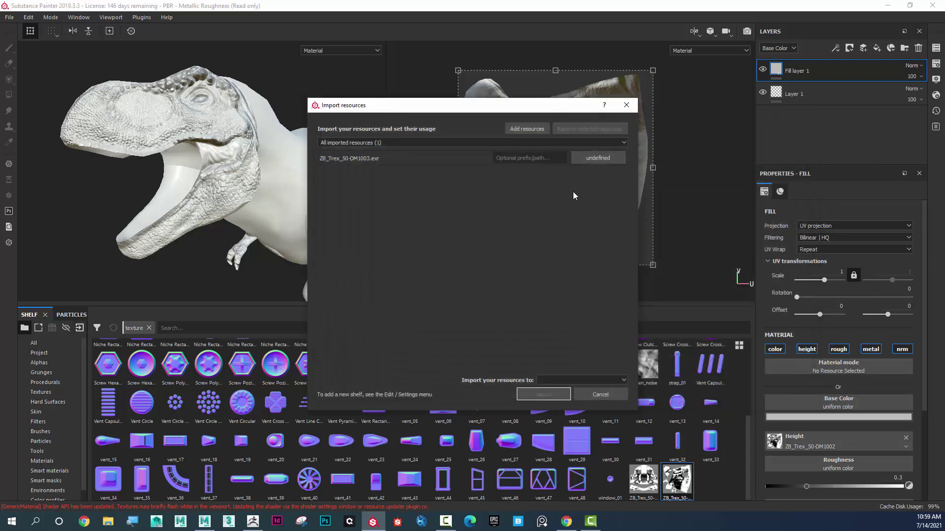
{"action": "left_click", "coordinate": [514, 158]}
{"action": "type", "text": "Custom"}
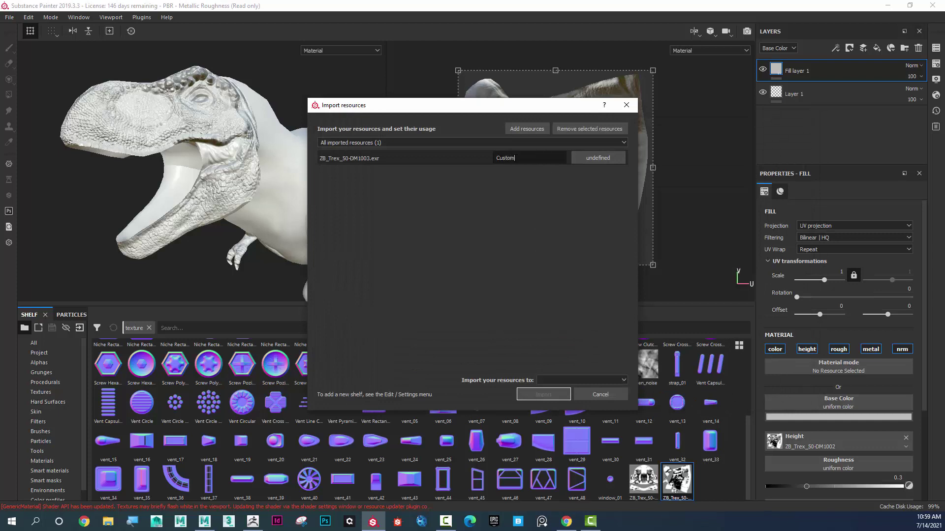
{"action": "left_click", "coordinate": [589, 158]}
{"action": "left_click", "coordinate": [599, 195]}
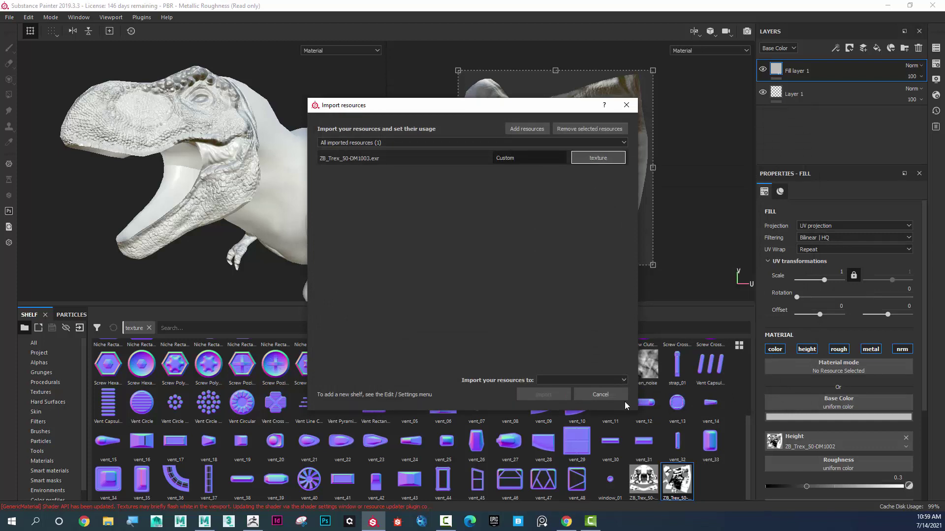
{"action": "left_click", "coordinate": [604, 380]}
{"action": "left_click", "coordinate": [585, 396]}
{"action": "left_click", "coordinate": [554, 393]}
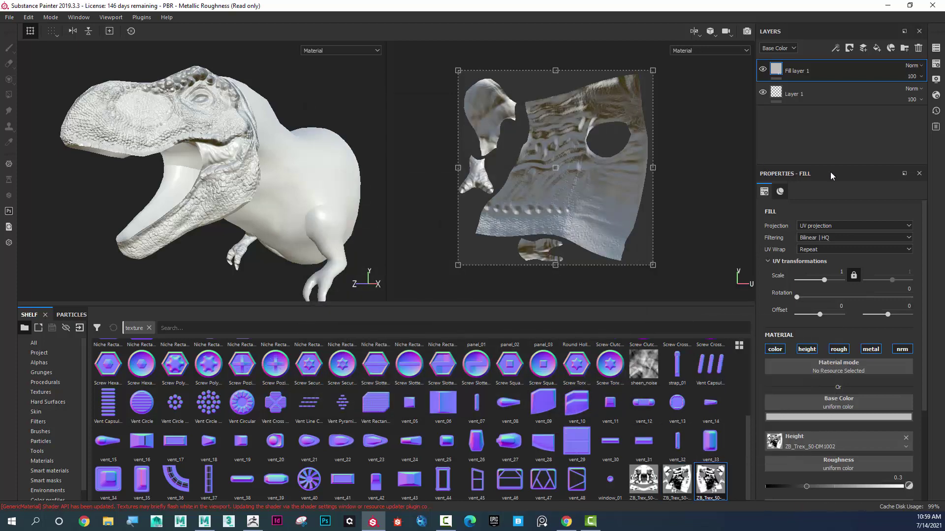
Switch to texture set 1003 and add a fill layer with ZB_Trex_50-DM1003 as height
{"action": "left_click", "coordinate": [936, 48]}
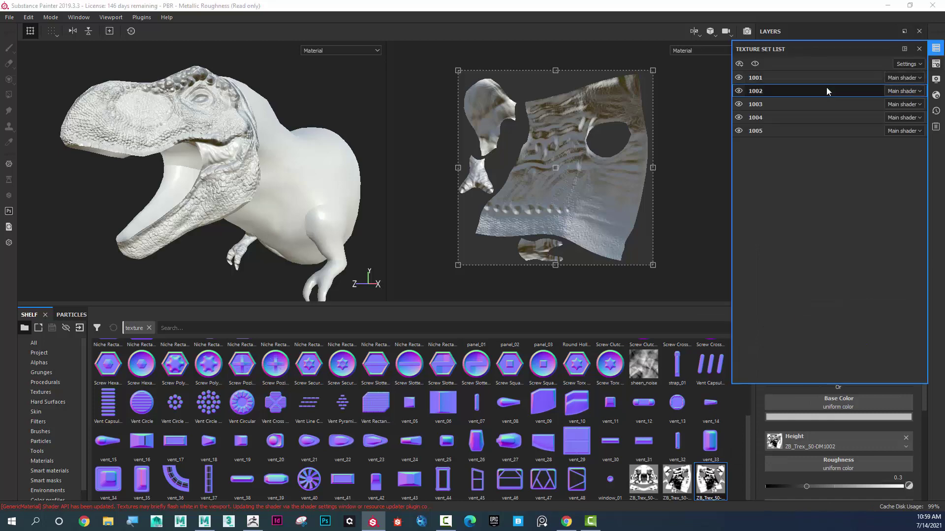
{"action": "left_click", "coordinate": [751, 104]}
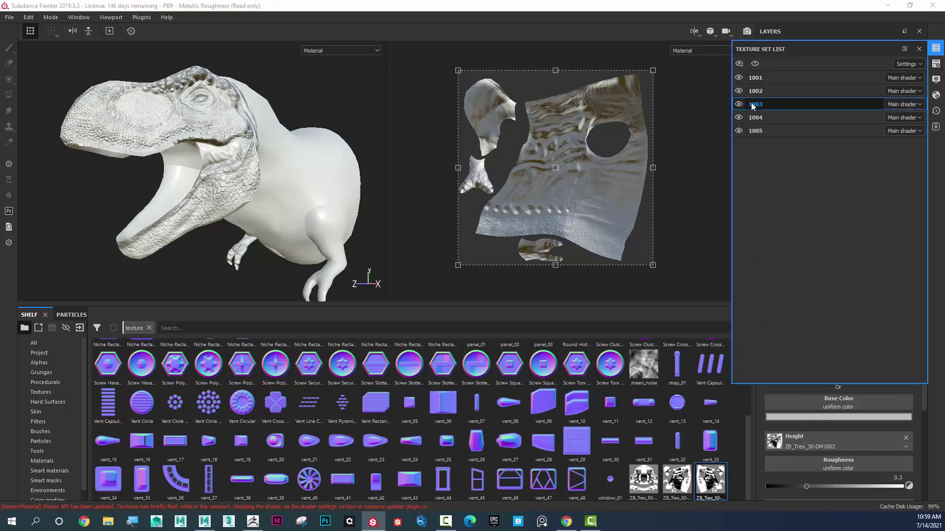
{"action": "left_click", "coordinate": [919, 49]}
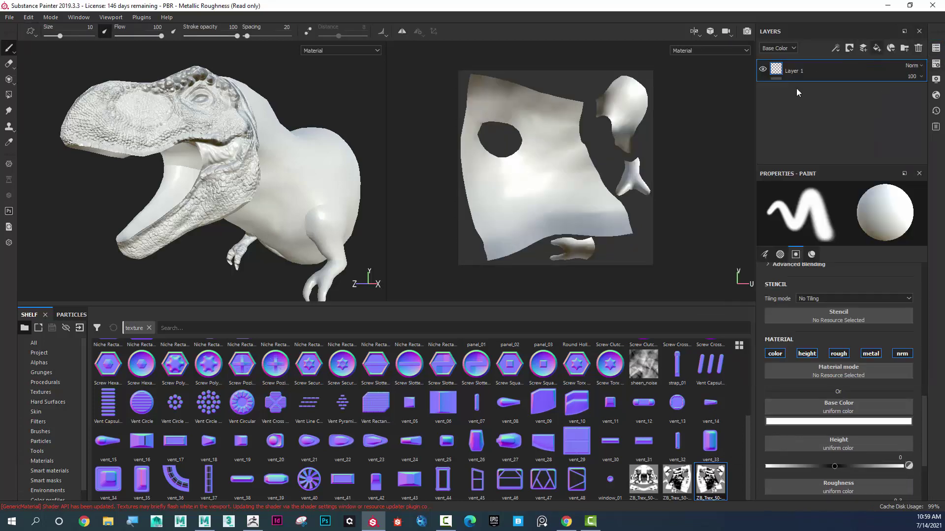
{"action": "left_click", "coordinate": [877, 48]}
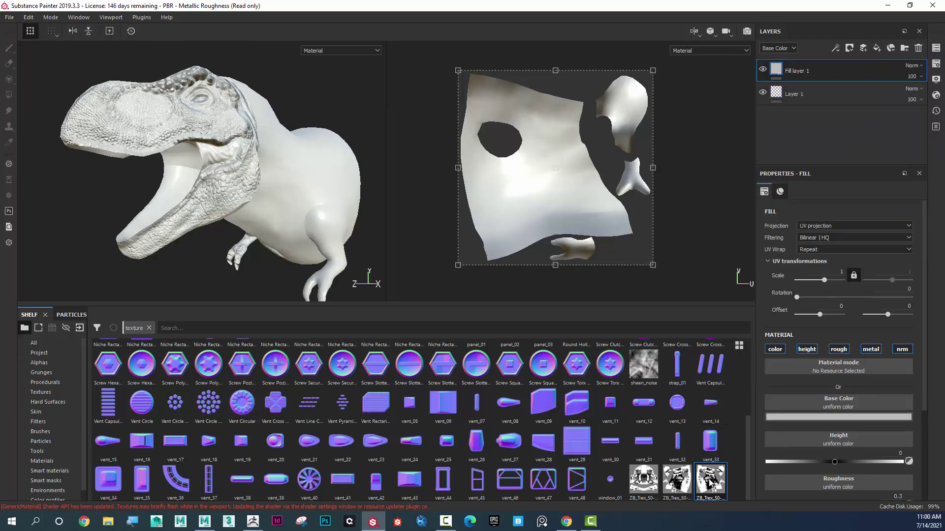
{"action": "left_click_drag", "start_coordinate": [709, 482], "coordinate": [828, 443]}
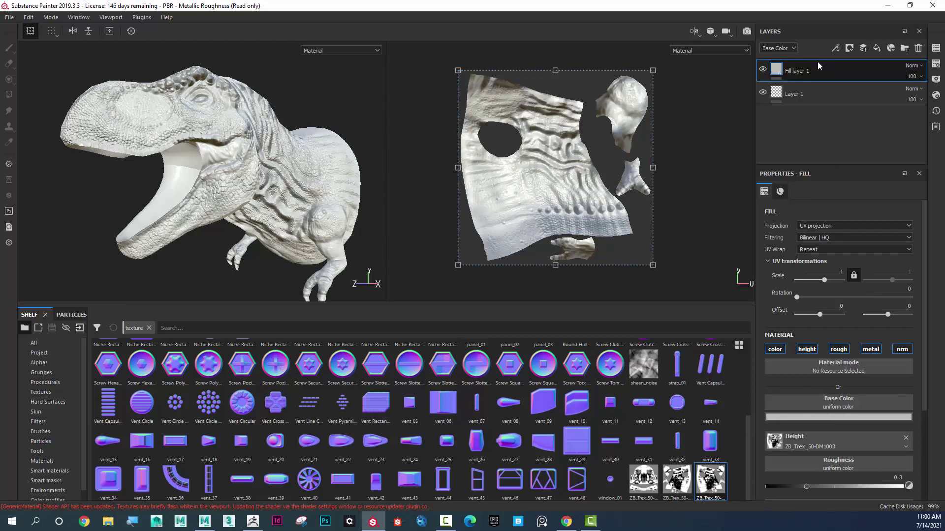
Import ZB_Trex_50-DM1004.exr as a texture with prefix 'Custom' into the project
{"action": "left_click", "coordinate": [80, 329]}
{"action": "left_click", "coordinate": [516, 132]}
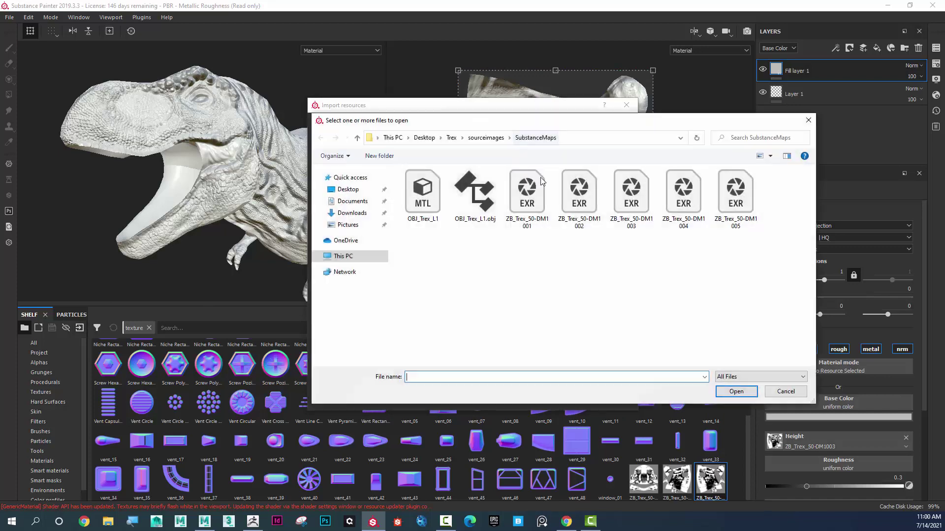
{"action": "left_click", "coordinate": [683, 192]}
{"action": "left_click", "coordinate": [742, 391]}
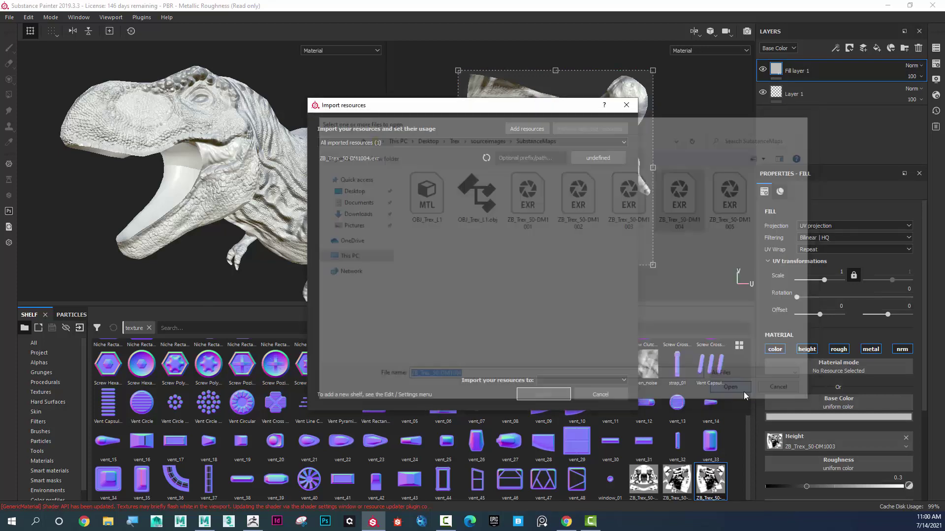
{"action": "left_click", "coordinate": [496, 158]}
{"action": "type", "text": "C"}
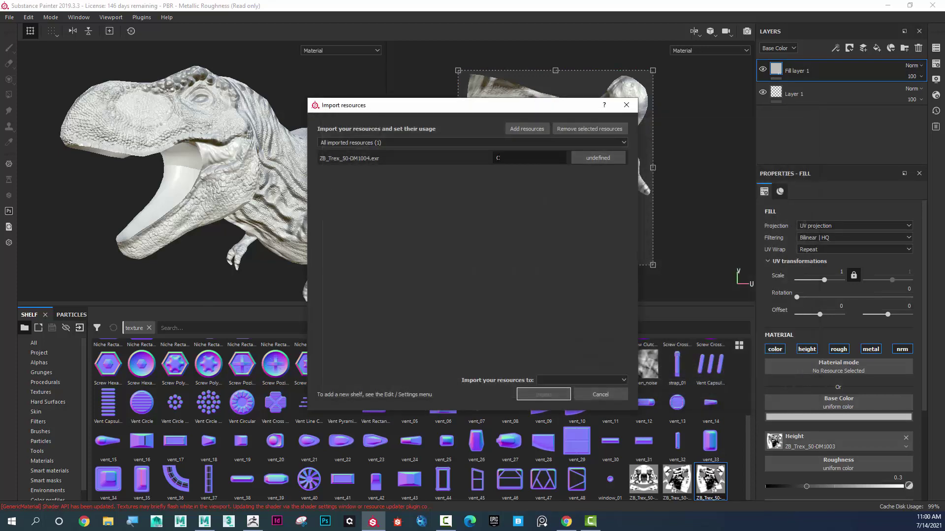
{"action": "type", "text": "ustom"}
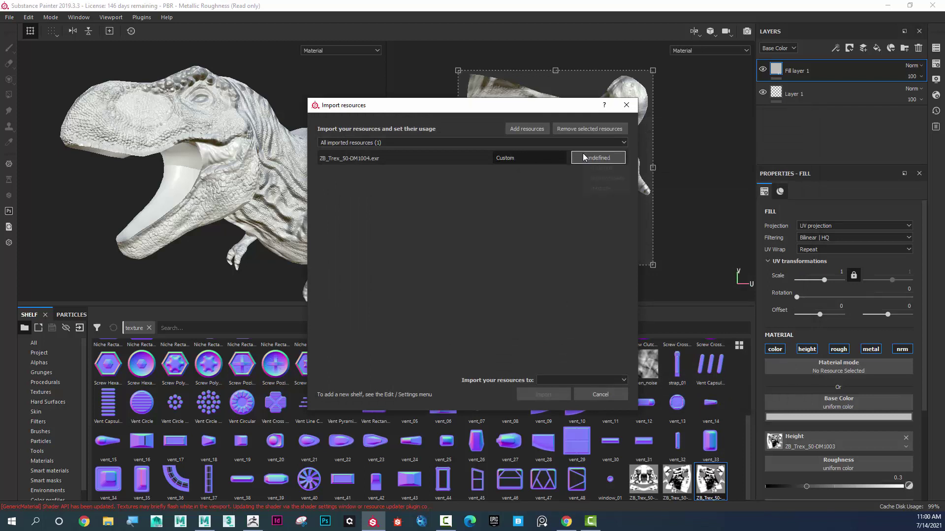
{"action": "left_click", "coordinate": [597, 158]}
{"action": "left_click", "coordinate": [592, 188]}
{"action": "left_click", "coordinate": [584, 381]}
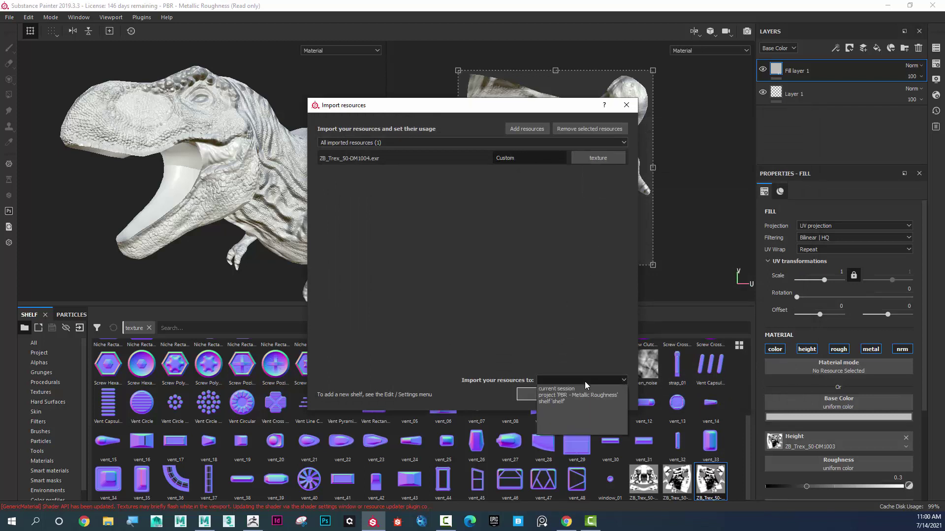
{"action": "left_click", "coordinate": [573, 393]}
{"action": "left_click", "coordinate": [544, 395]}
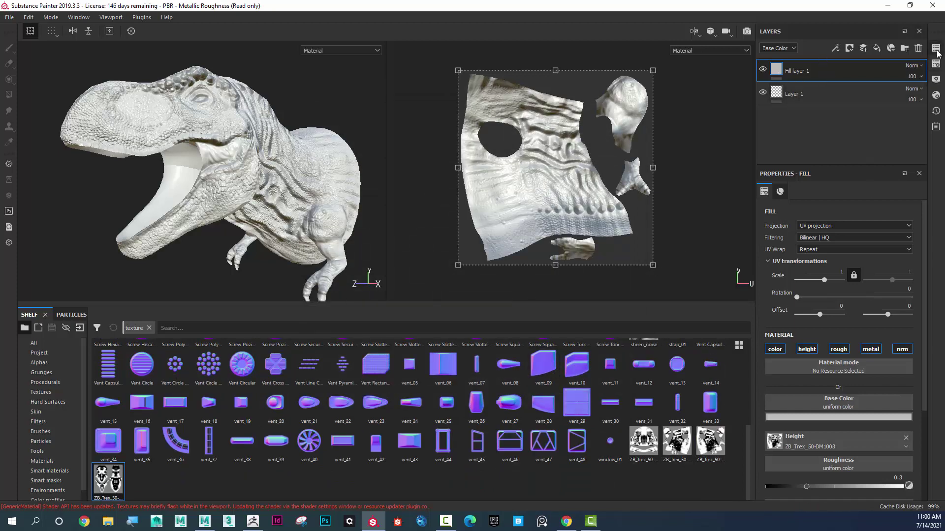
On texture set 1004, add a fill layer using ZB_Trex_50-DM1004 as height
{"action": "left_click", "coordinate": [937, 49]}
{"action": "left_click", "coordinate": [763, 116]}
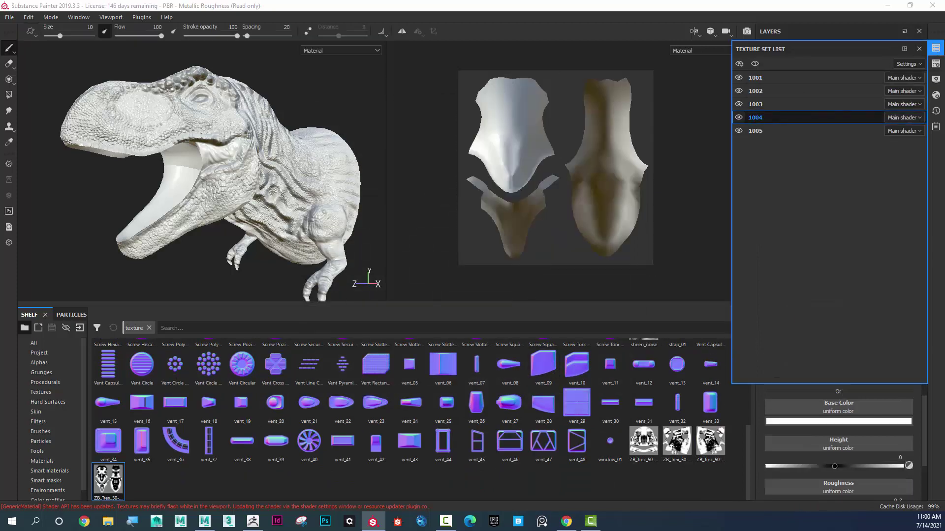
{"action": "left_click", "coordinate": [919, 49]}
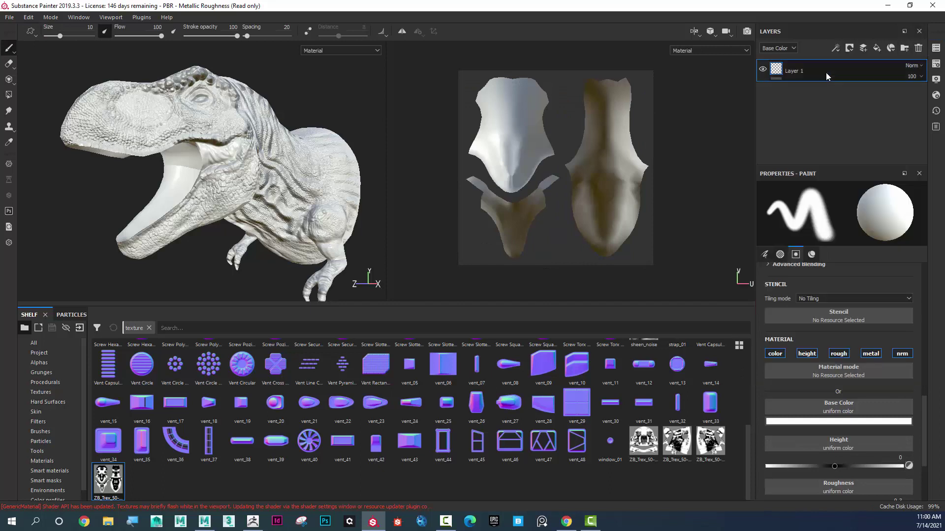
{"action": "left_click", "coordinate": [877, 49]}
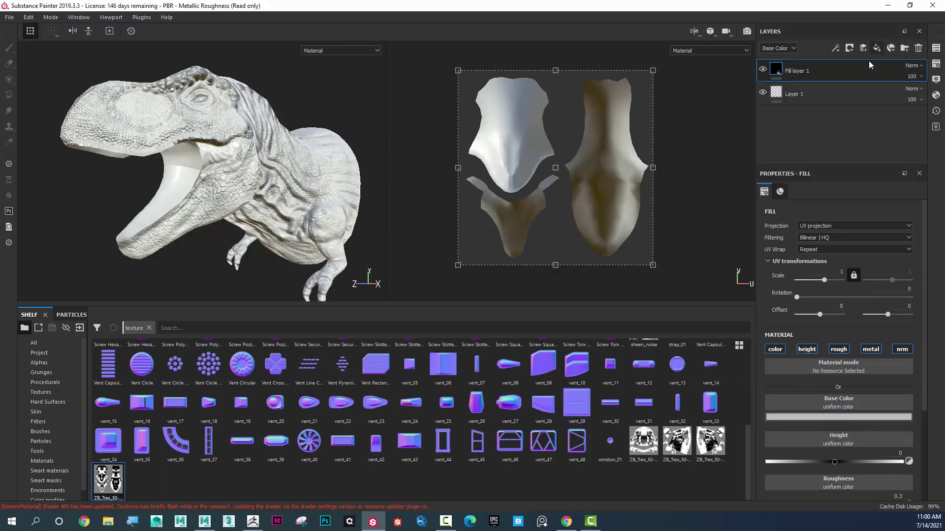
{"action": "left_click_drag", "start_coordinate": [102, 485], "coordinate": [818, 442]}
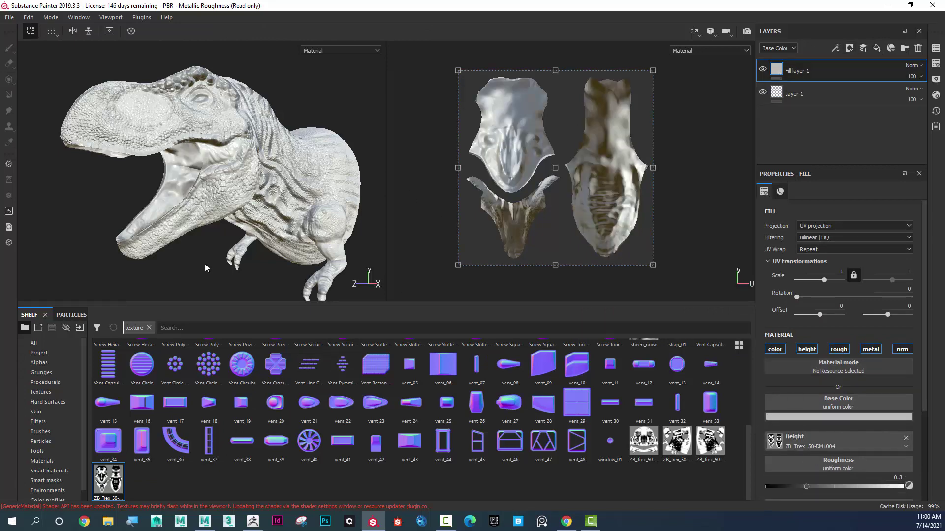
Import ZB_Trex_50-DM1005.exr as a texture into the PBR - Metallic Roughness project
{"action": "left_click", "coordinate": [79, 327]}
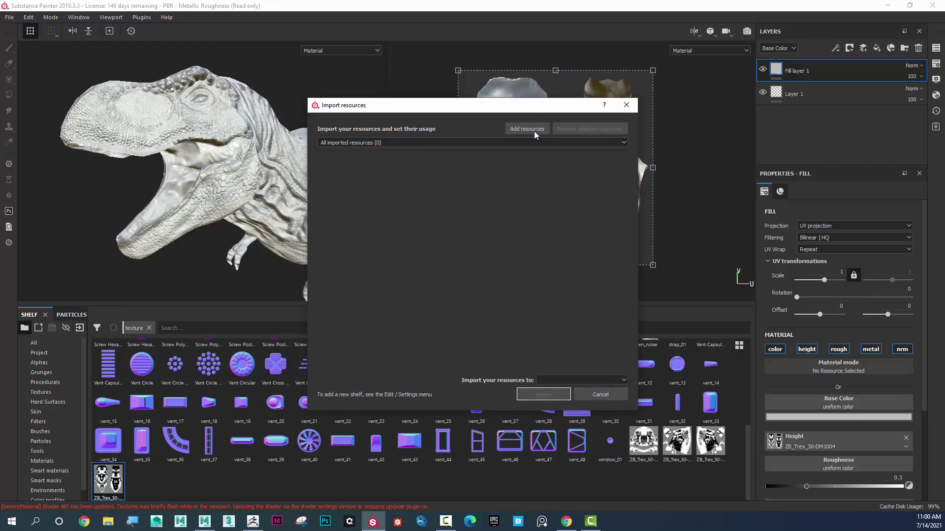
{"action": "left_click", "coordinate": [527, 129]}
{"action": "left_click", "coordinate": [736, 196]}
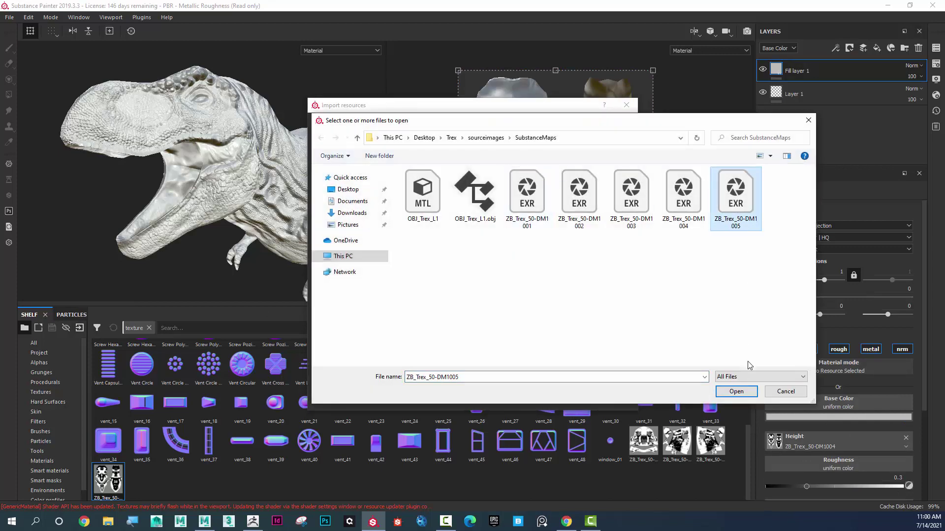
{"action": "left_click", "coordinate": [747, 391]}
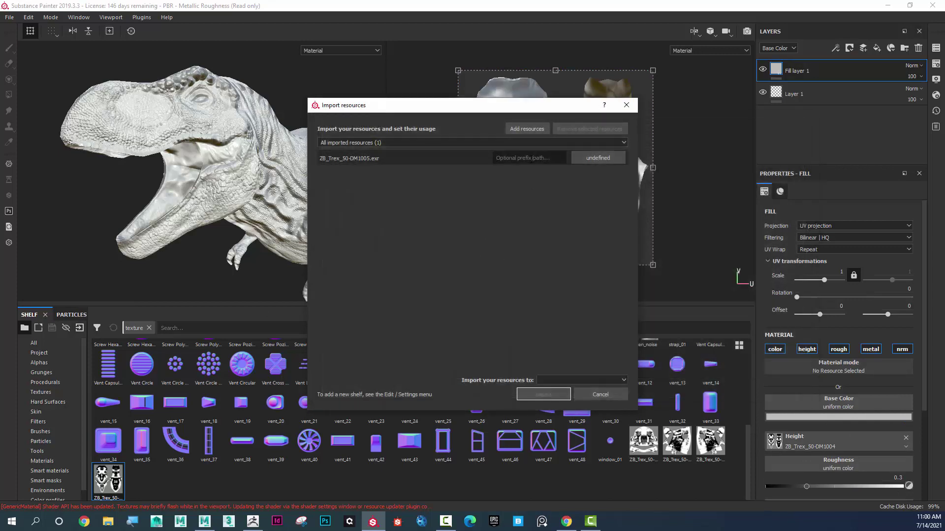
{"action": "left_click", "coordinate": [531, 157]}
{"action": "type", "text": "Custom"}
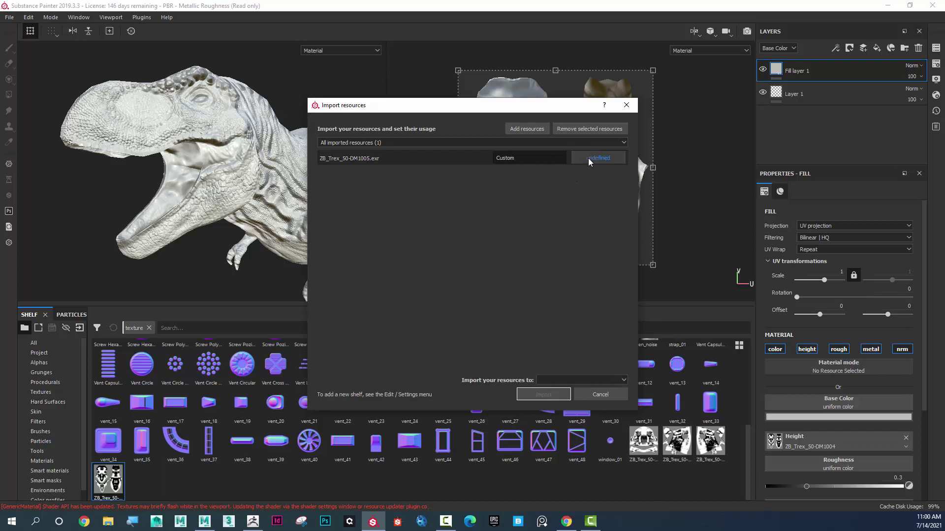
{"action": "left_click", "coordinate": [589, 158]}
{"action": "left_click", "coordinate": [606, 194]}
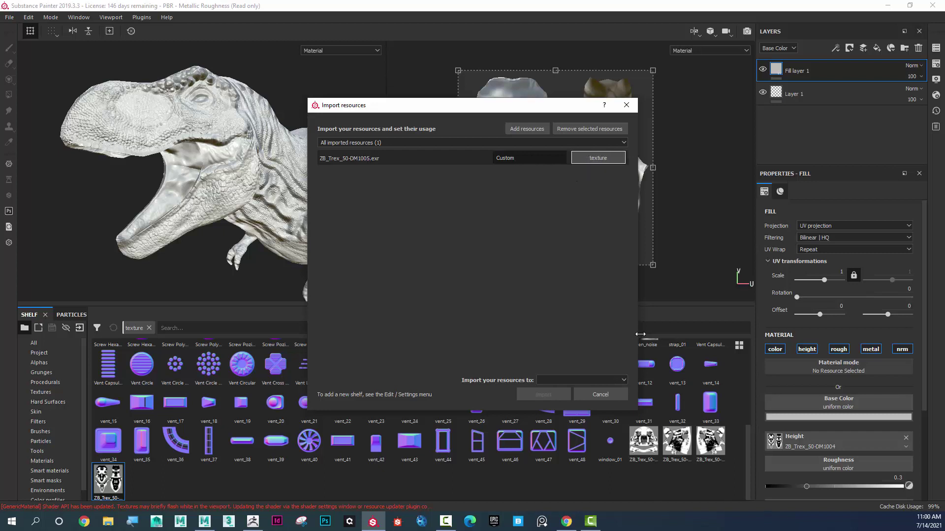
{"action": "left_click", "coordinate": [590, 379]}
{"action": "left_click", "coordinate": [582, 397]}
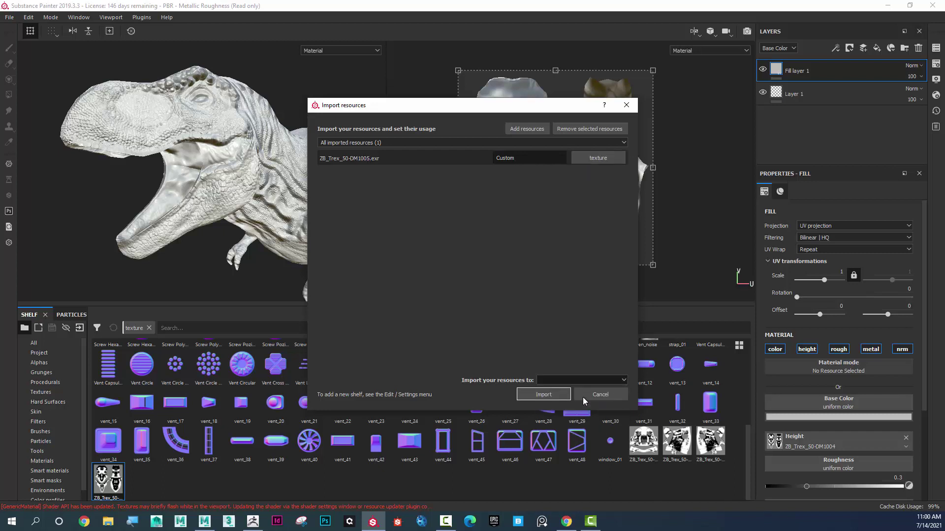
{"action": "left_click", "coordinate": [543, 394]}
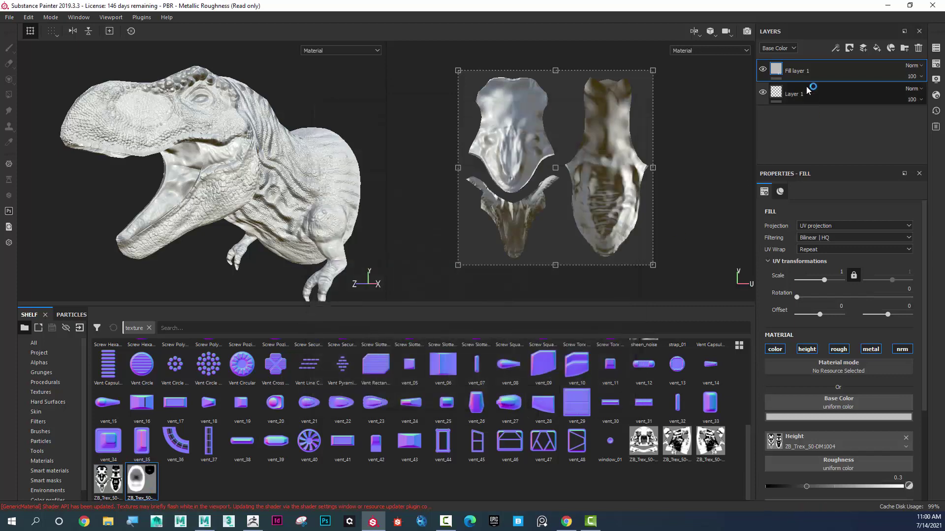
On texture set 1005, add a fill layer with ZB_Trex_50-DM1005 as height and inspect the surface
{"action": "left_click", "coordinate": [936, 48]}
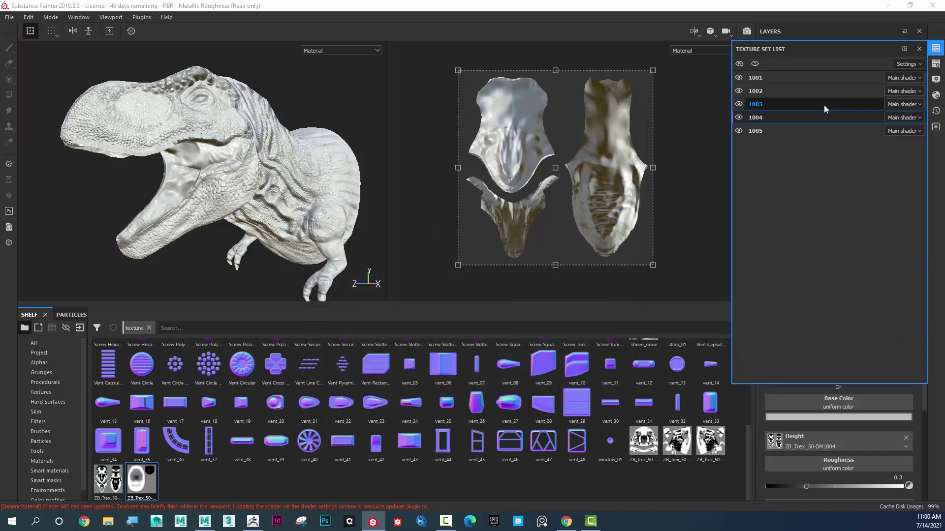
{"action": "left_click", "coordinate": [784, 131]}
{"action": "left_click", "coordinate": [920, 50]}
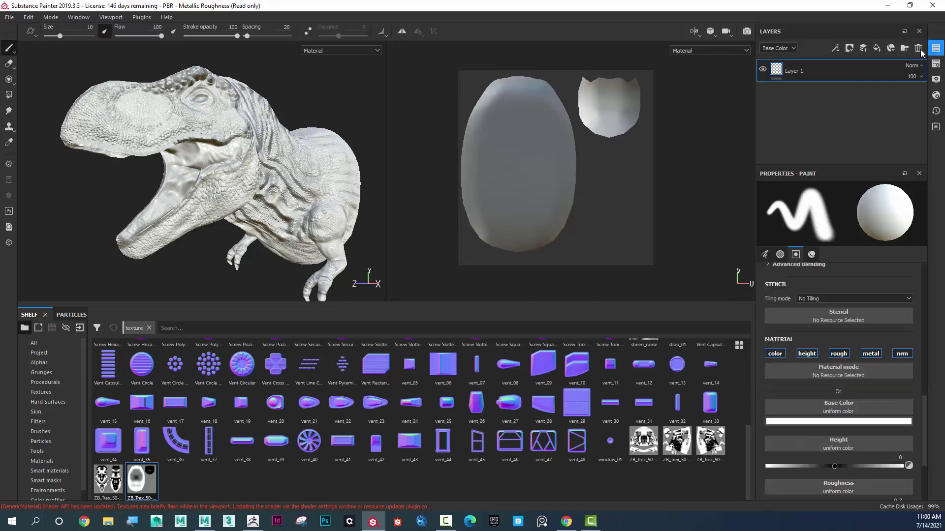
{"action": "left_click", "coordinate": [877, 48]}
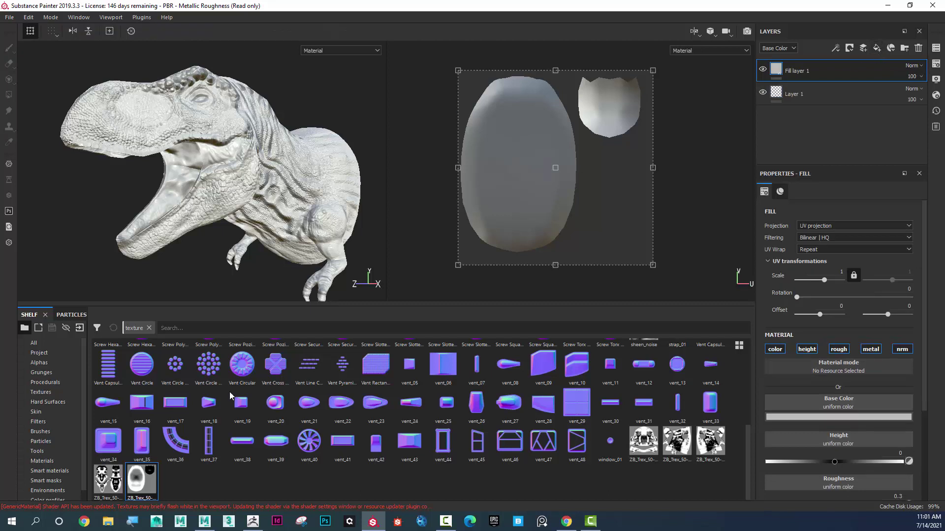
{"action": "left_click_drag", "start_coordinate": [147, 483], "coordinate": [838, 443]}
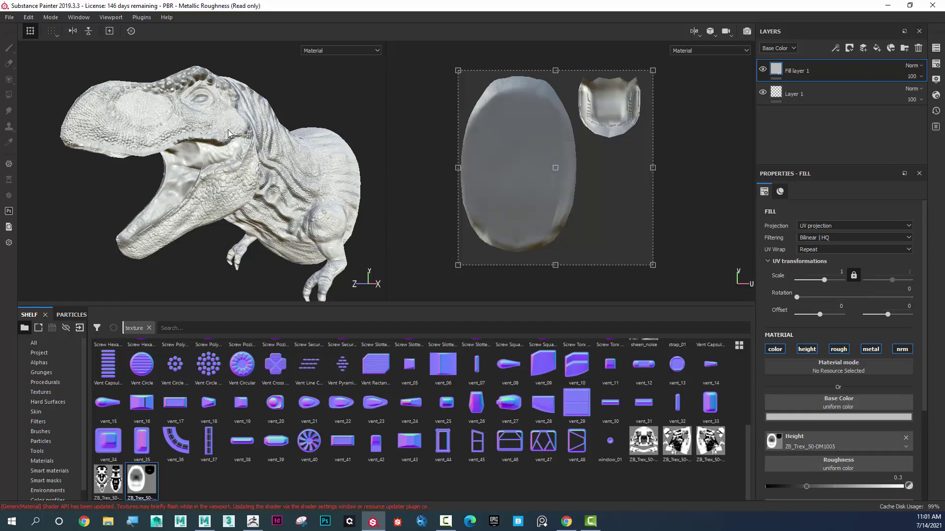
{"action": "left_click_drag", "start_coordinate": [267, 167], "coordinate": [265, 116], "text": "alt"}
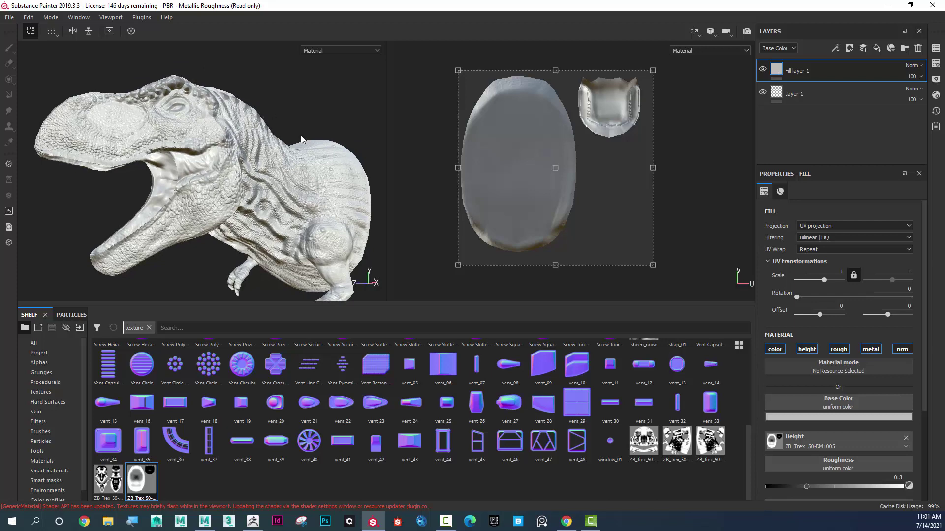
{"action": "left_click_drag", "start_coordinate": [302, 139], "coordinate": [378, 111], "text": "alt"}
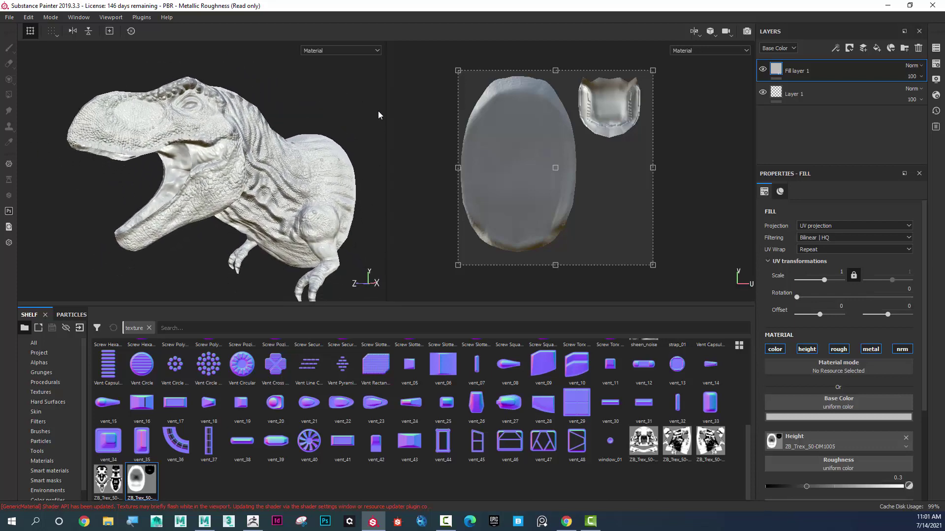
In Shader Settings' Displacement & Tessellation, keep Height as the source channel
{"action": "left_click", "coordinate": [936, 99]}
{"action": "left_click_drag", "start_coordinate": [863, 101], "coordinate": [648, 90]}
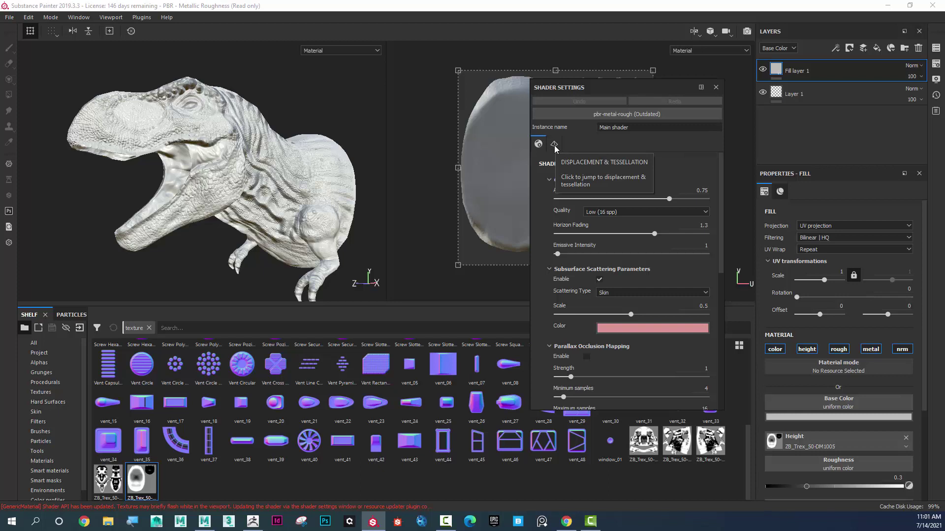
{"action": "left_click", "coordinate": [554, 145]}
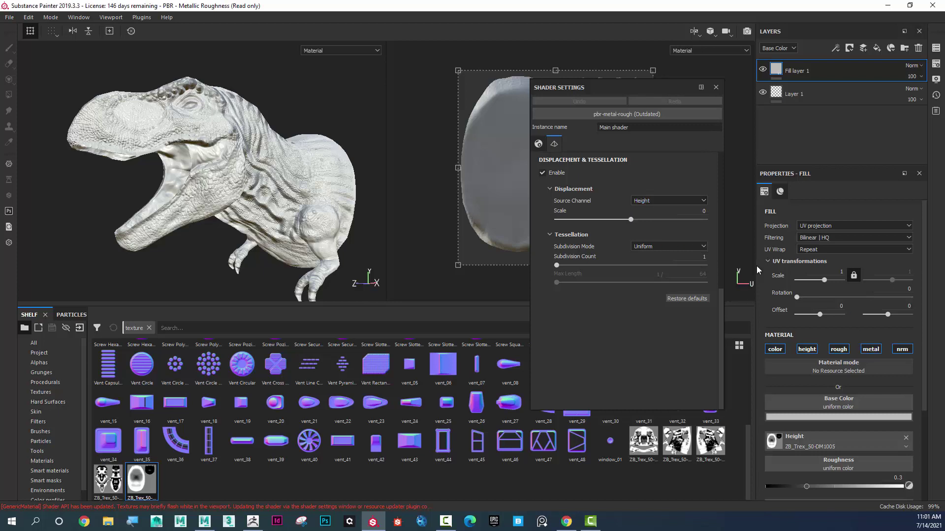
{"action": "left_click", "coordinate": [657, 203]}
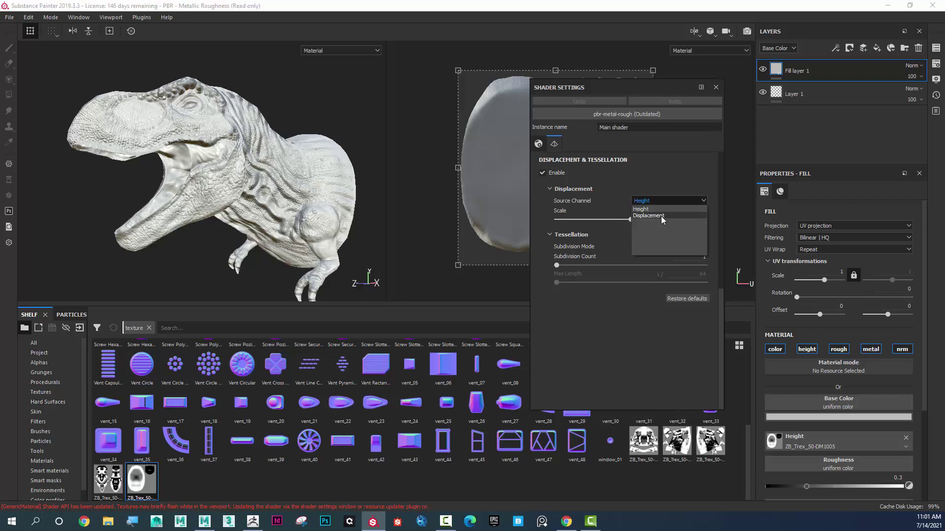
{"action": "left_click", "coordinate": [660, 209]}
Keep scale at 0 and set Uniform subdivision mode with a subdivision count of 7
{"action": "scroll", "coordinate": [849, 351], "scroll_direction": "down", "scroll_amount": 2}
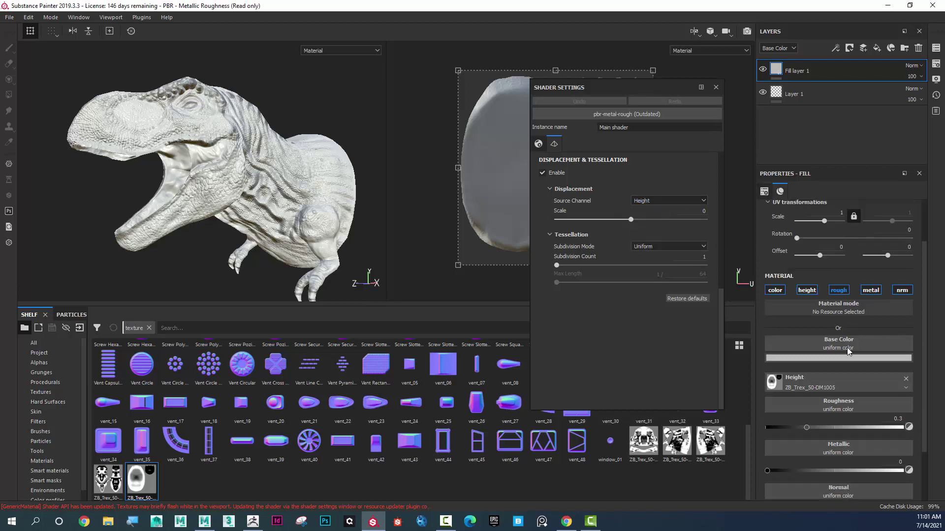
{"action": "scroll", "coordinate": [831, 326], "scroll_direction": "down", "scroll_amount": 1}
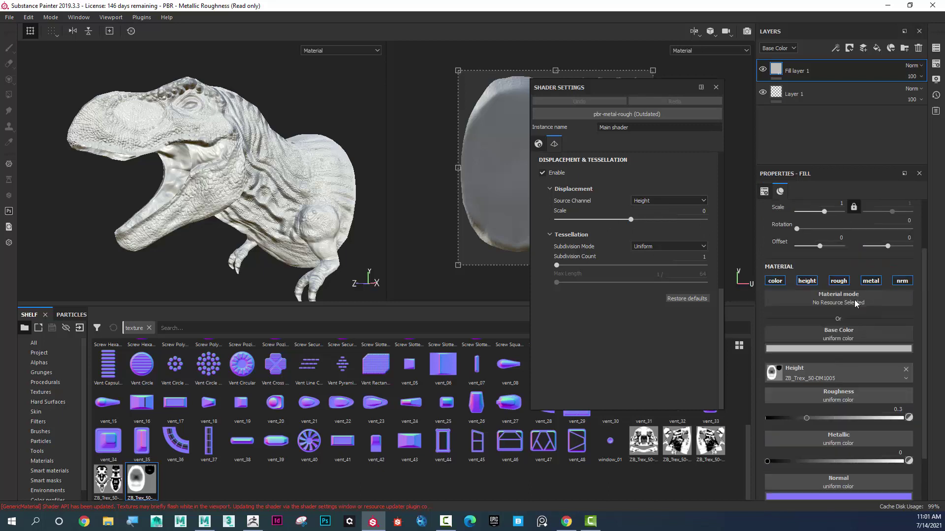
{"action": "scroll", "coordinate": [855, 301], "scroll_direction": "down", "scroll_amount": 2}
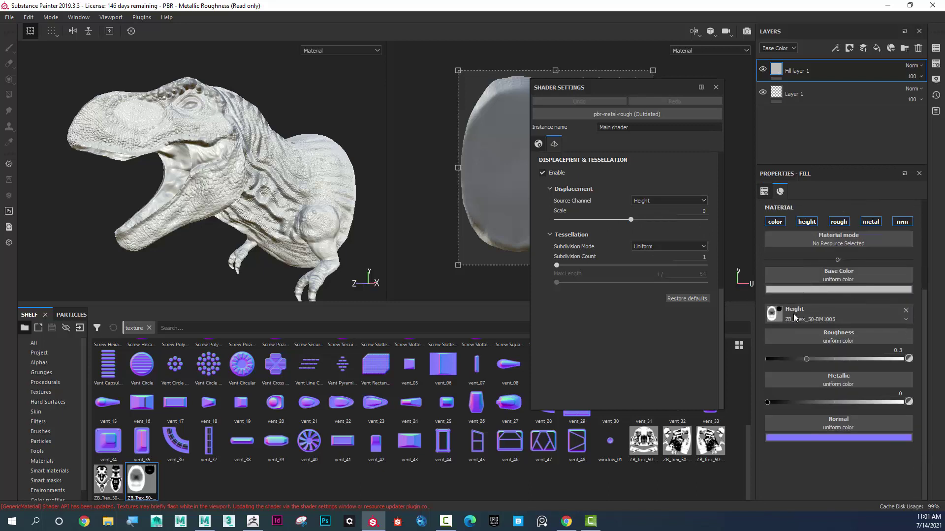
{"action": "left_click_drag", "start_coordinate": [630, 219], "coordinate": [635, 226]}
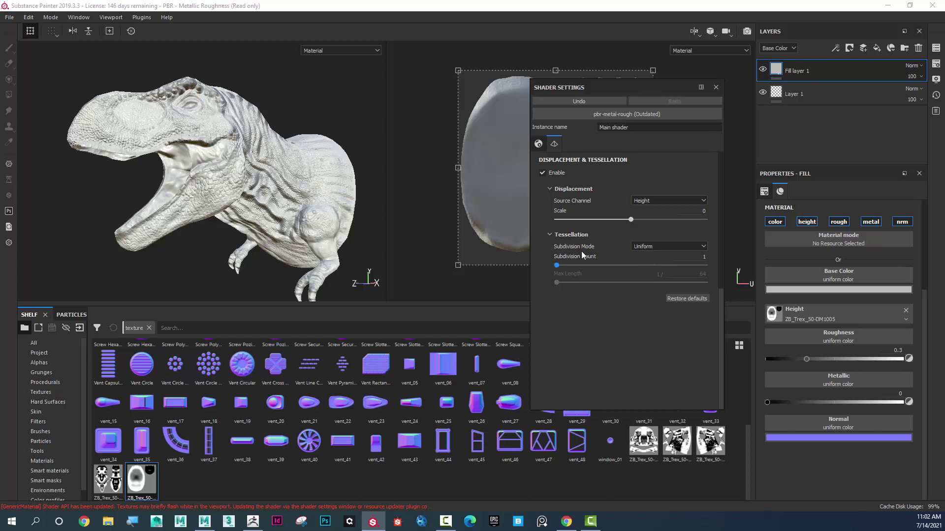
{"action": "left_click", "coordinate": [654, 244]}
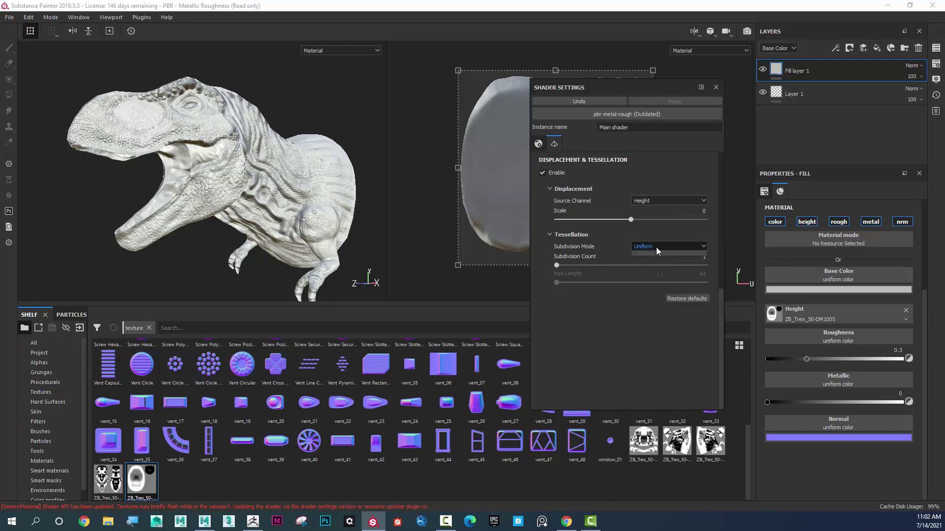
{"action": "left_click", "coordinate": [656, 247]}
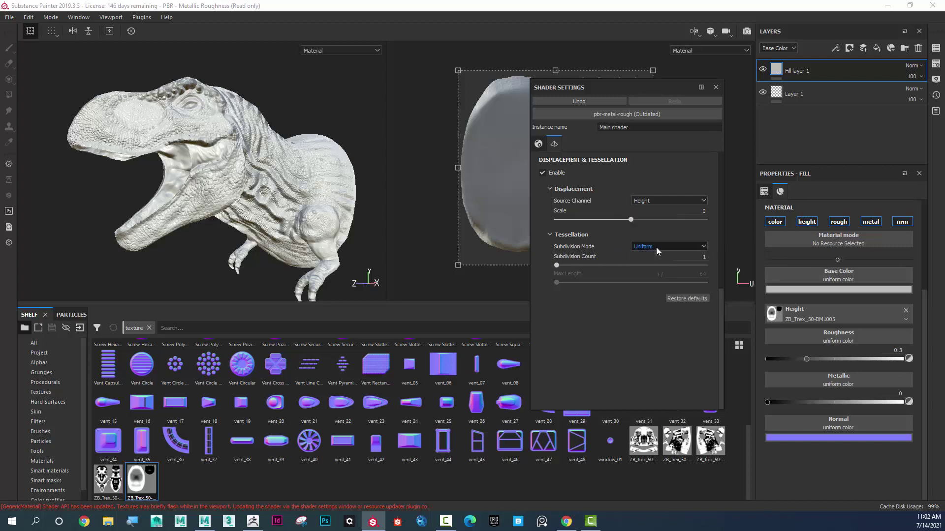
{"action": "left_click", "coordinate": [708, 258]}
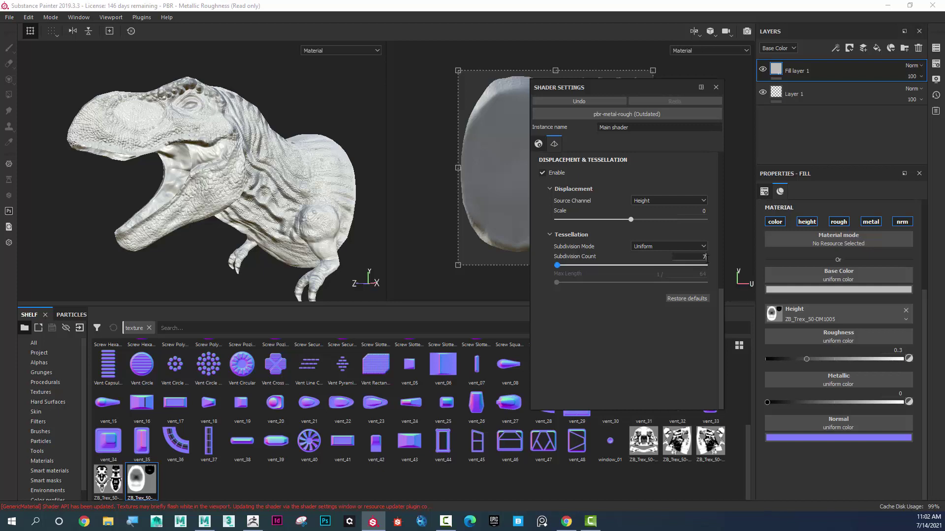
{"action": "key", "text": "Return"}
Switch to ZBrush, set the T-rex to SDiv level 7, and return to Substance Painter
{"action": "mouse_move", "coordinate": [253, 523]}
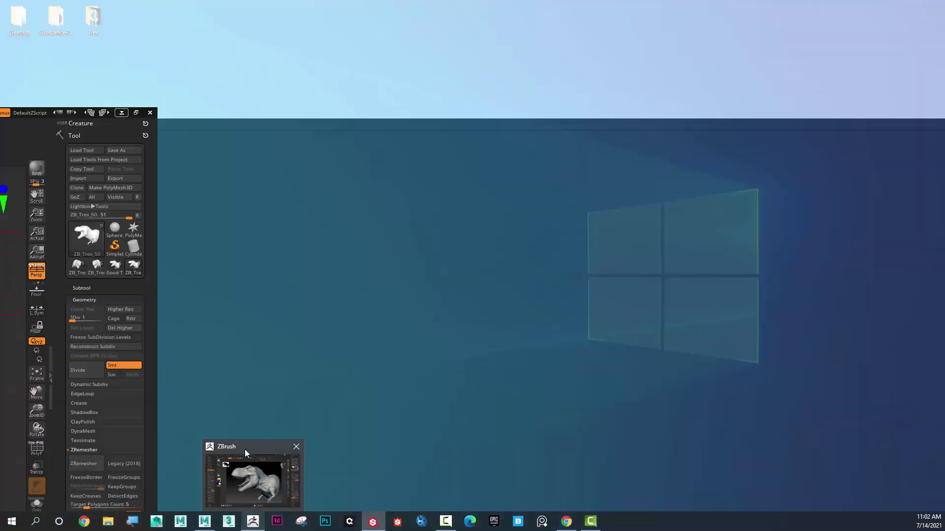
{"action": "left_click", "coordinate": [244, 449]}
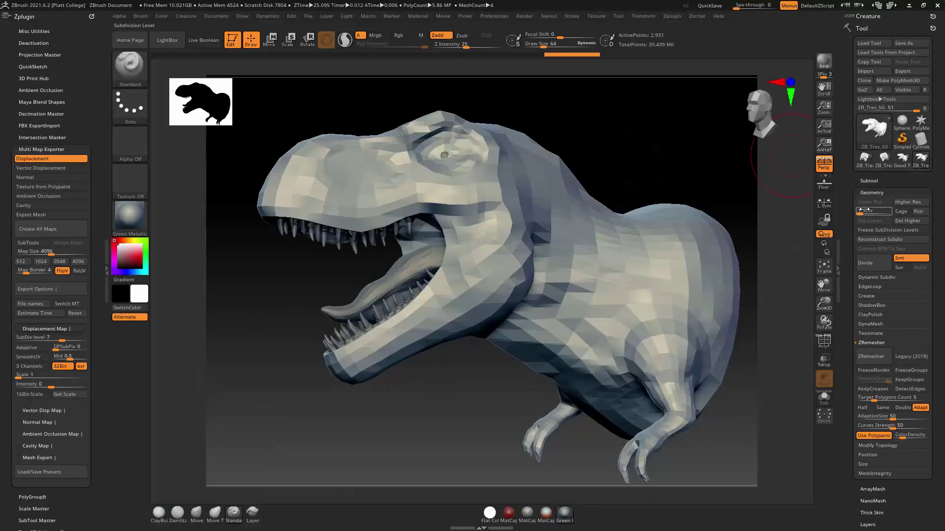
{"action": "left_click_drag", "start_coordinate": [867, 210], "coordinate": [883, 212]}
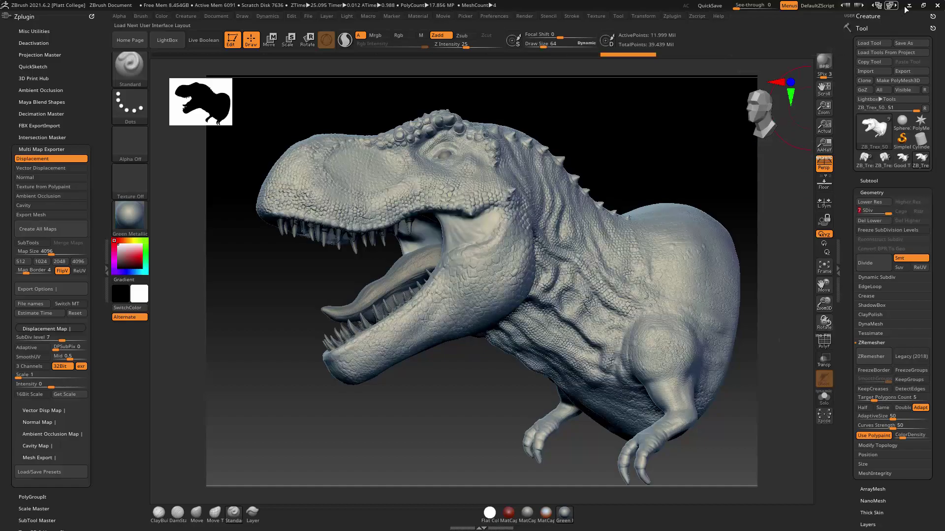
{"action": "key", "text": "alt+Tab"}
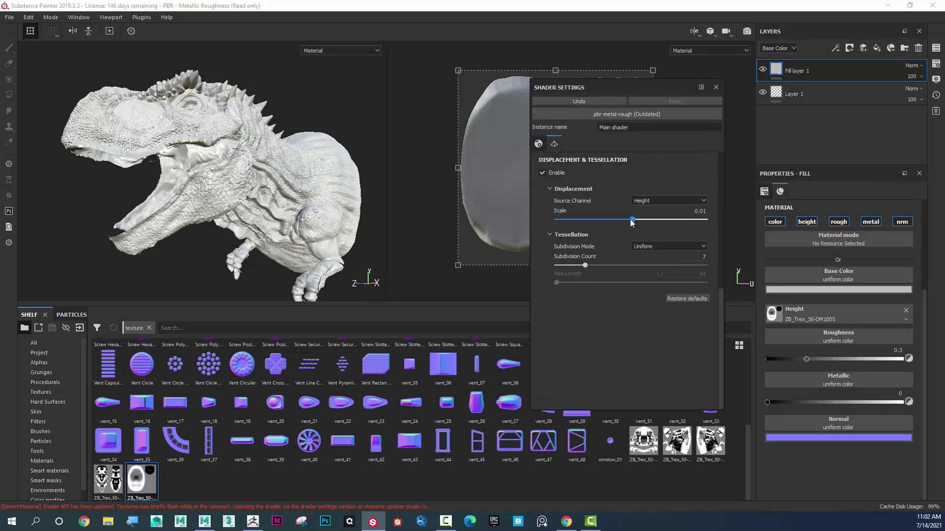
Try displacement scale values of 0.05 and then 0.01 in Shader Settings
{"action": "left_click", "coordinate": [694, 211]}
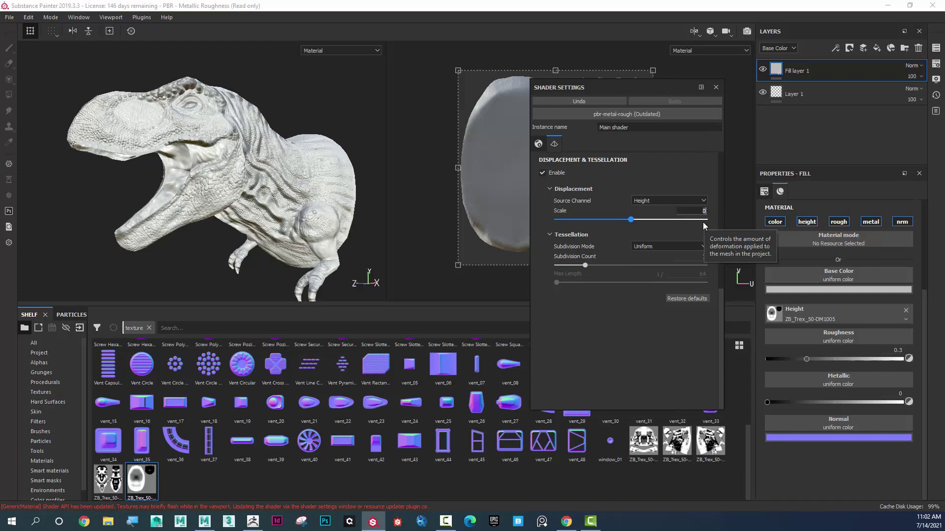
{"action": "type", "text": ".05"}
{"action": "key", "text": "Return"}
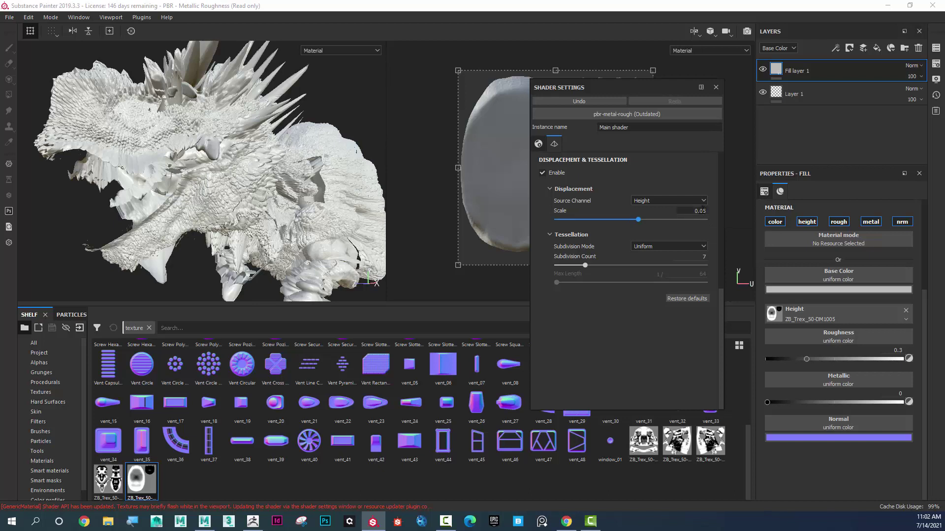
{"action": "left_click", "coordinate": [698, 210]}
{"action": "key", "text": "BackSpace"}
{"action": "type", "text": "1"}
{"action": "key", "text": "Return"}
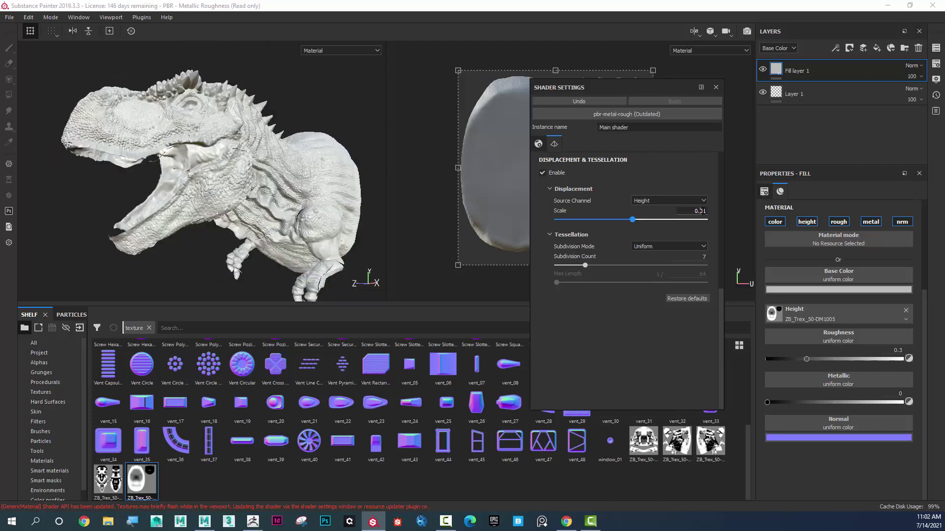
Step the displacement scale down through 0.005 and 0.001, settling on 0.003
{"action": "type", "text": "5"}
{"action": "key", "text": "Return"}
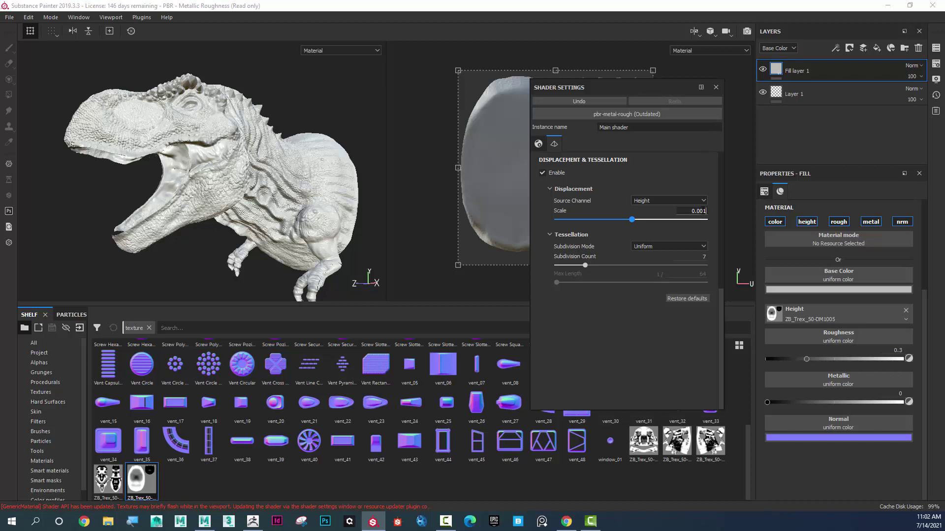
{"action": "key", "text": "Return"}
{"action": "left_click", "coordinate": [698, 211]}
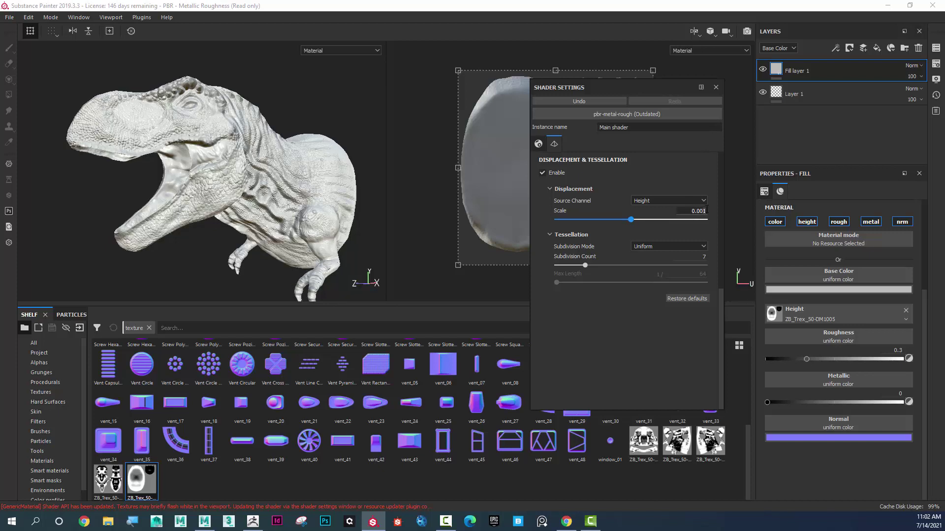
{"action": "key", "text": "BackSpace"}
{"action": "type", "text": "3"}
{"action": "key", "text": "Return"}
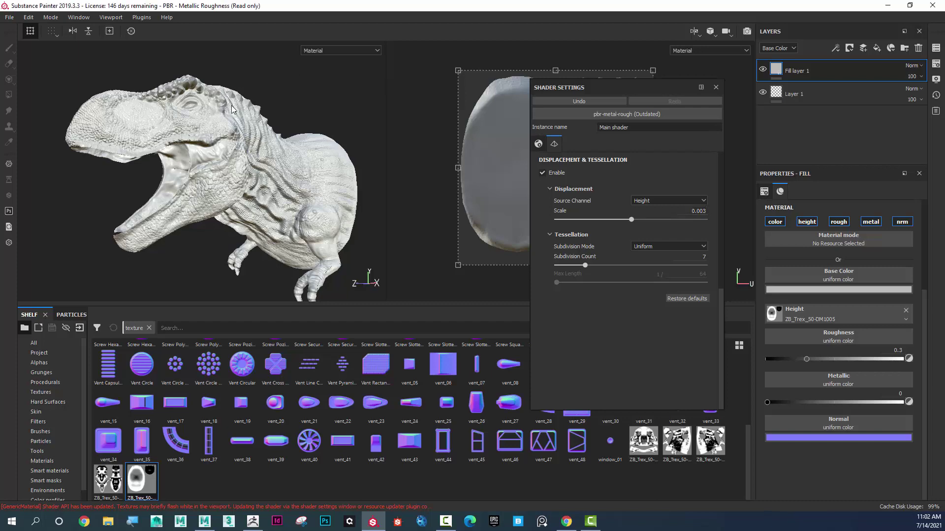
Orbit to the open mouth, then change the Subdivision Count from about 2.55 to 10.82
{"action": "scroll", "coordinate": [261, 101], "scroll_direction": "up", "scroll_amount": 5}
{"action": "left_click_drag", "start_coordinate": [336, 129], "coordinate": [186, 188], "text": "alt"}
{"action": "right_click_drag", "start_coordinate": [186, 188], "coordinate": [183, 170], "text": "alt"}
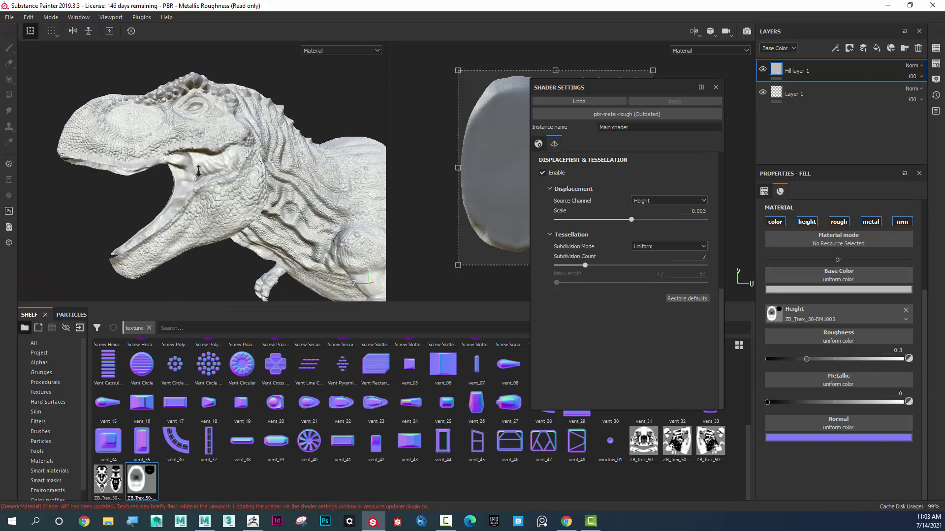
{"action": "left_click_drag", "start_coordinate": [583, 268], "coordinate": [603, 271]}
{"action": "left_click_drag", "start_coordinate": [162, 157], "coordinate": [204, 150], "text": "alt"}
Zoom and orbit around the neck, jaw underside and head to inspect the displaced skin
{"action": "scroll", "coordinate": [192, 157], "scroll_direction": "up", "scroll_amount": 5}
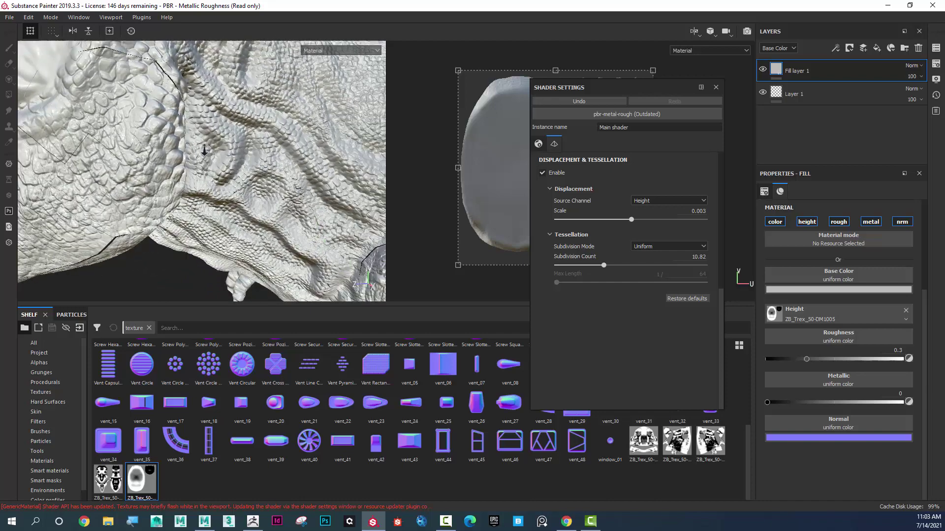
{"action": "right_click_drag", "start_coordinate": [204, 150], "coordinate": [212, 152], "text": "alt"}
{"action": "left_click_drag", "start_coordinate": [211, 153], "coordinate": [315, 174], "text": "alt"}
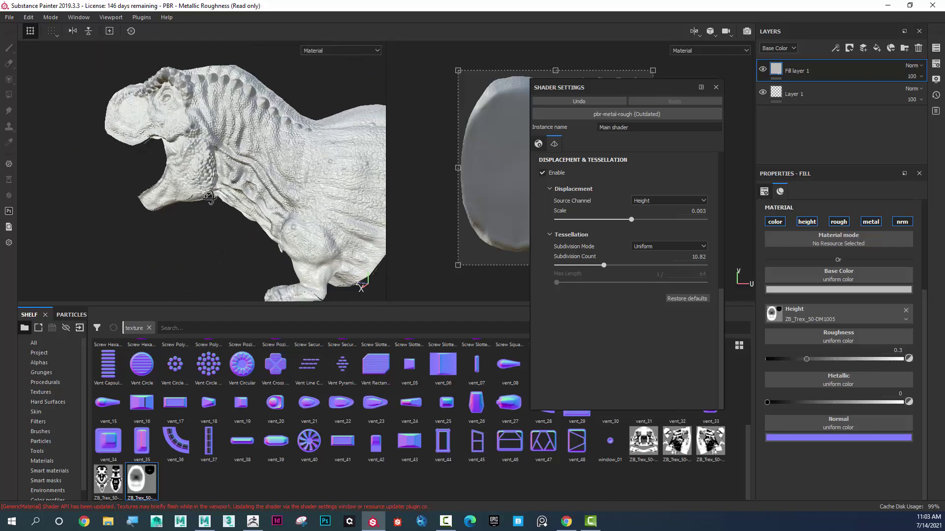
{"action": "middle_click_drag", "start_coordinate": [315, 174], "coordinate": [321, 177], "text": "alt"}
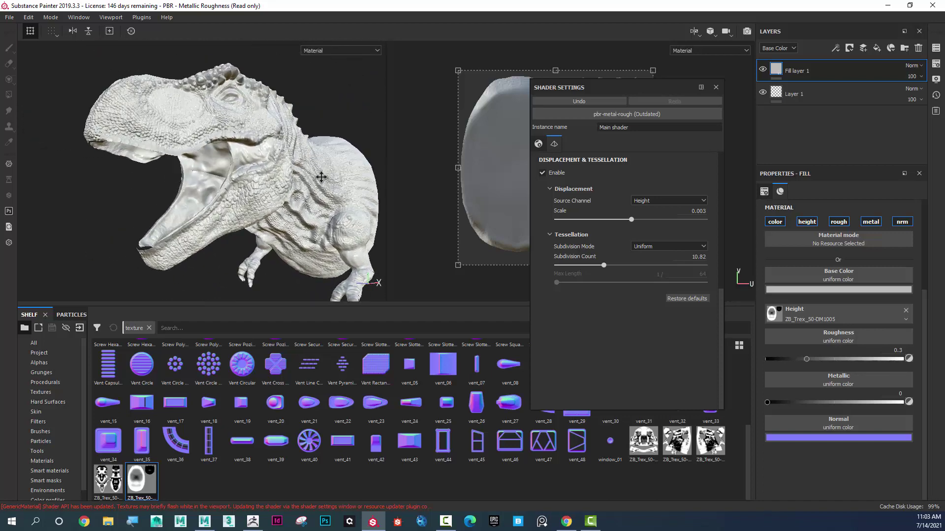
{"action": "left_click_drag", "start_coordinate": [320, 177], "coordinate": [223, 160], "text": "alt"}
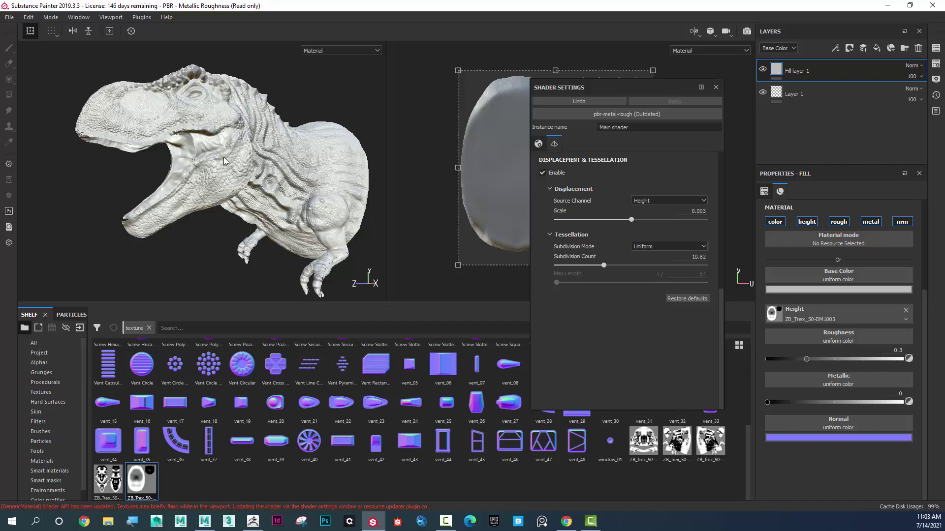
{"action": "mouse_move", "coordinate": [197, 150]}
{"action": "left_mouse_down", "text": "alt"}
{"action": "mouse_move", "coordinate": [212, 180]}
{"action": "mouse_move", "coordinate": [67, 166]}
{"action": "mouse_move", "coordinate": [47, 196]}
{"action": "mouse_move", "coordinate": [139, 206]}
{"action": "mouse_move", "coordinate": [203, 147]}
{"action": "mouse_move", "coordinate": [183, 144]}
{"action": "mouse_move", "coordinate": [193, 146]}
{"action": "left_mouse_up", "text": "alt"}
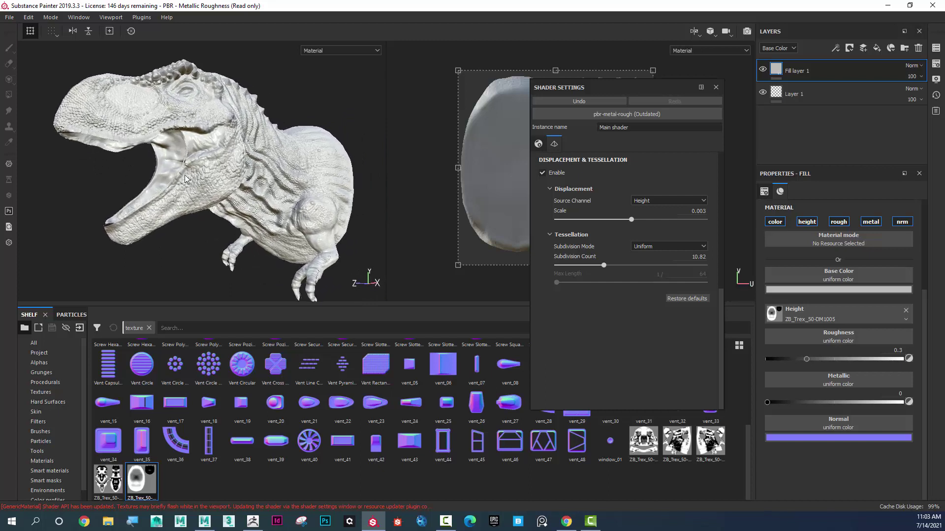